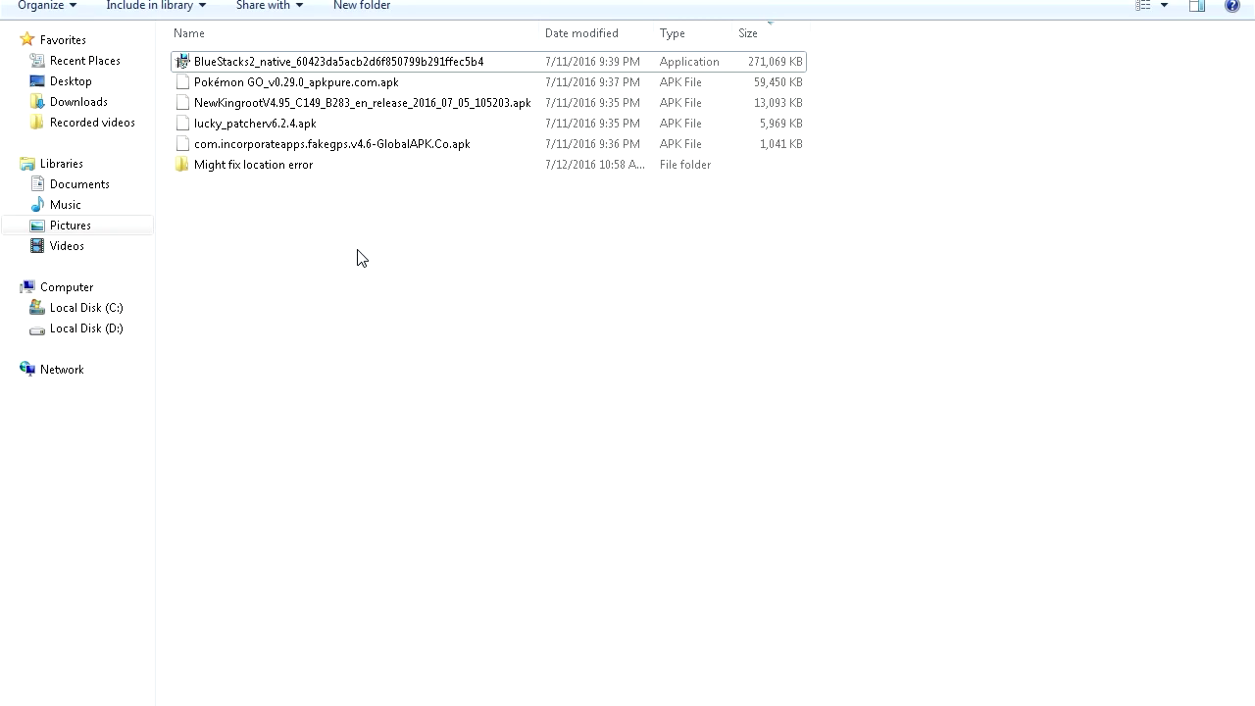
left_click_drag(294, 221, 604, 491)
left_click(213, 61)
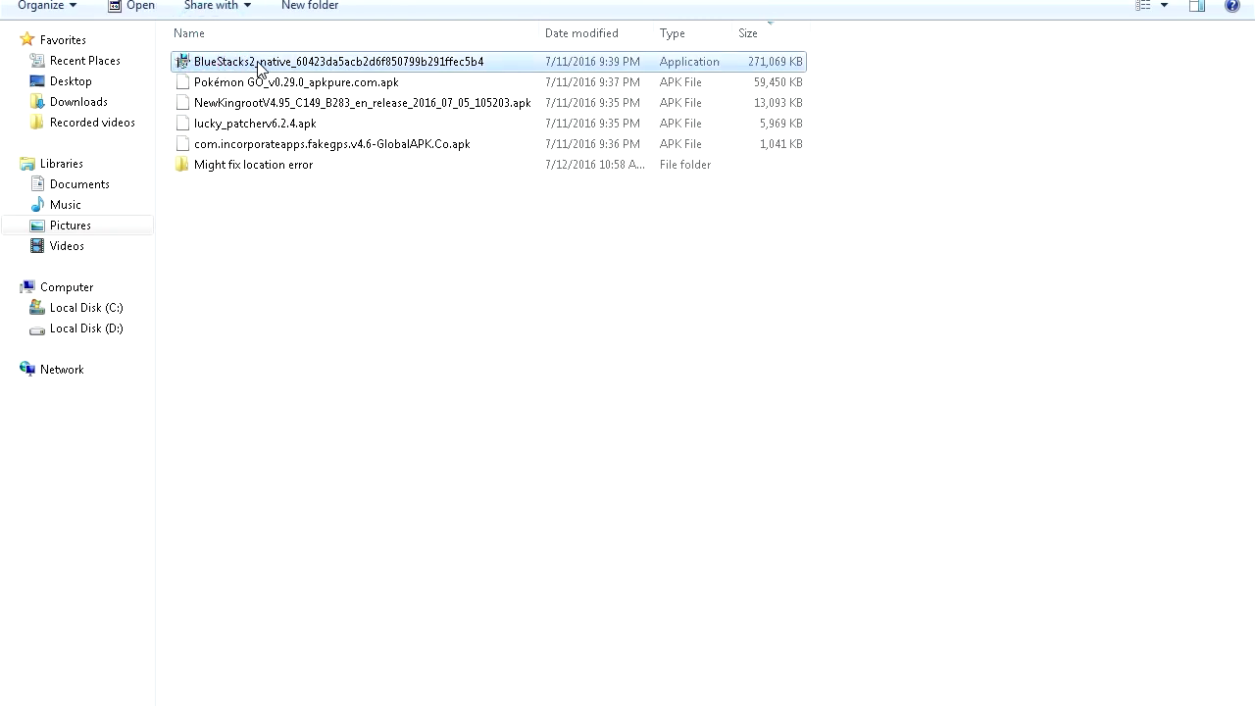
left_click(261, 221)
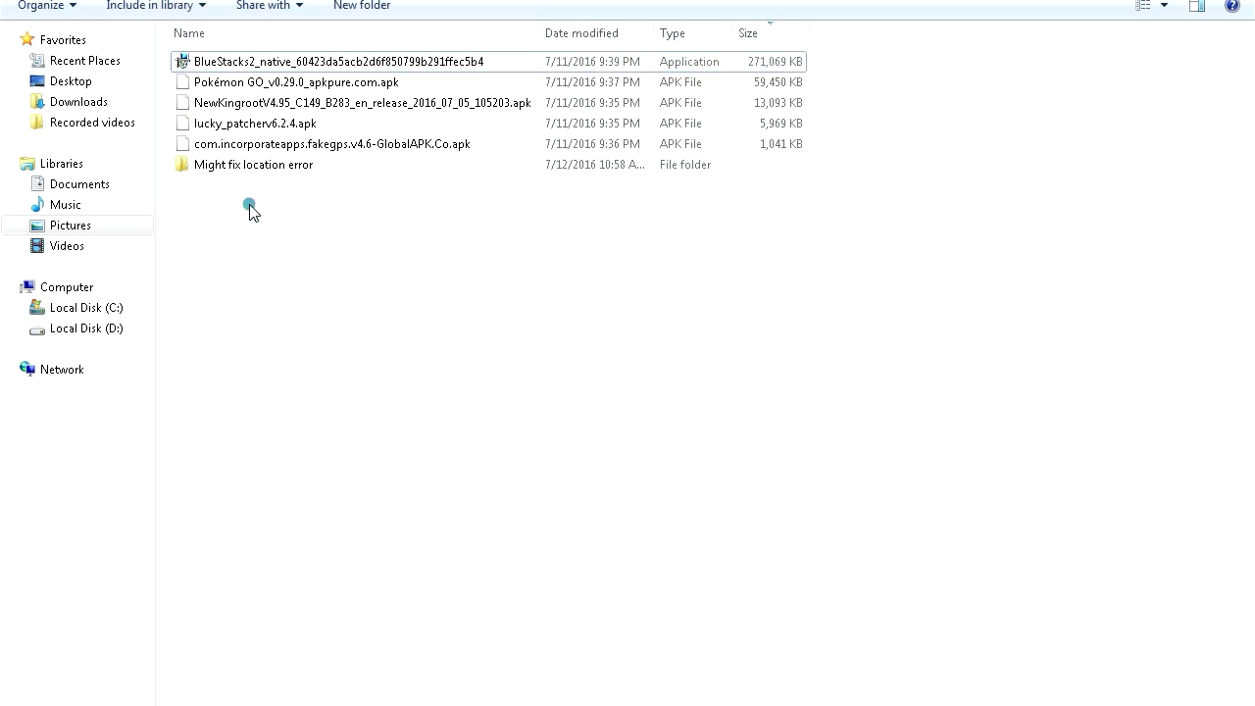
left_click_drag(228, 191, 824, 271)
left_click_drag(176, 191, 849, 314)
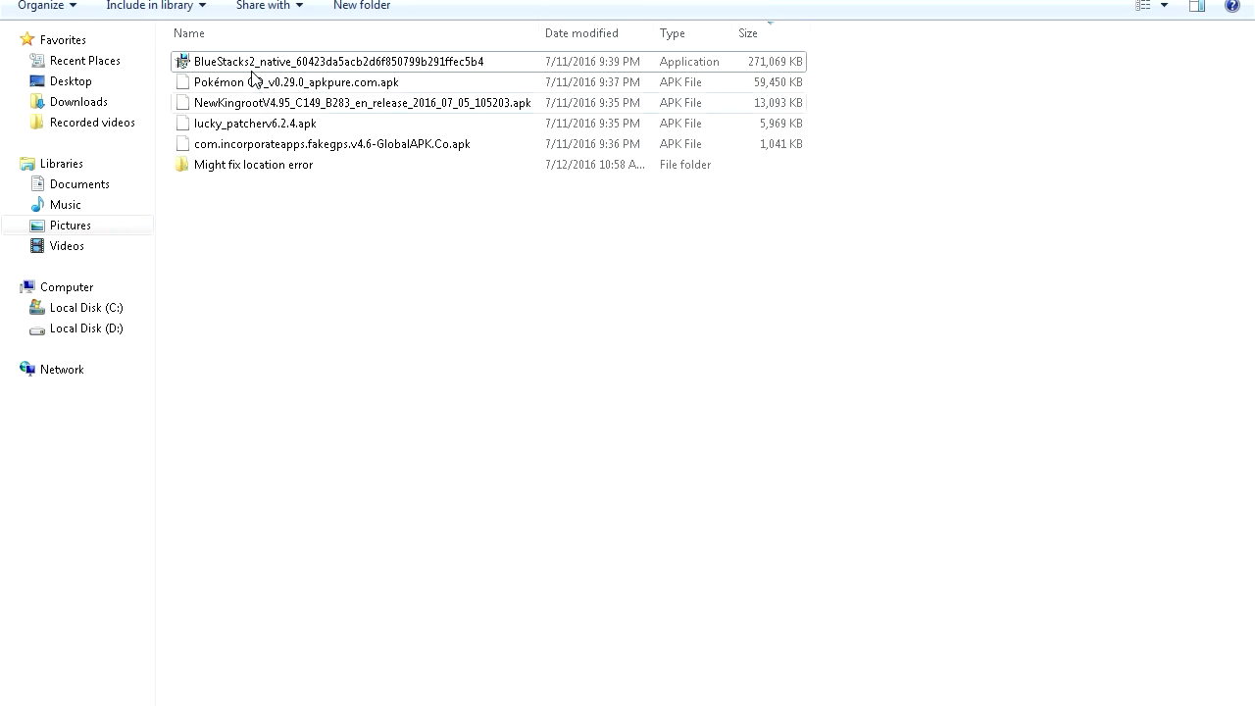
left_click_drag(161, 184, 864, 392)
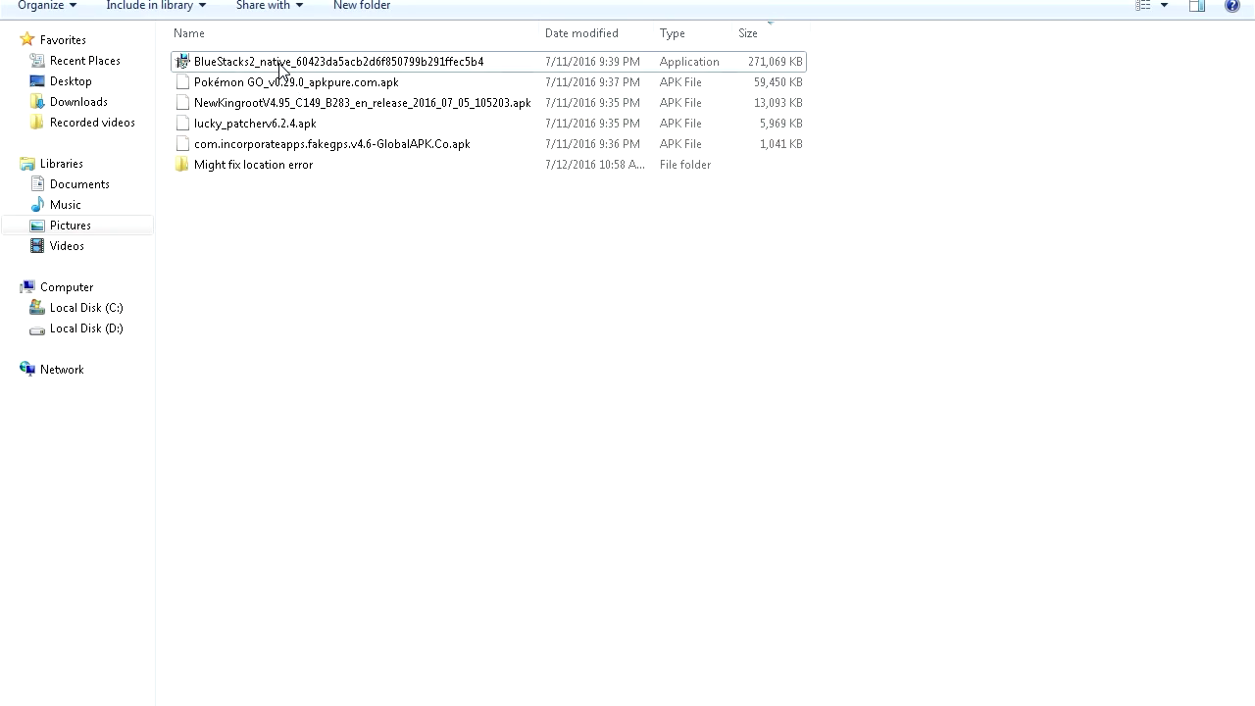
- Launch the BlueStacks2_native installer and allow the file to run
left_click(280, 64)
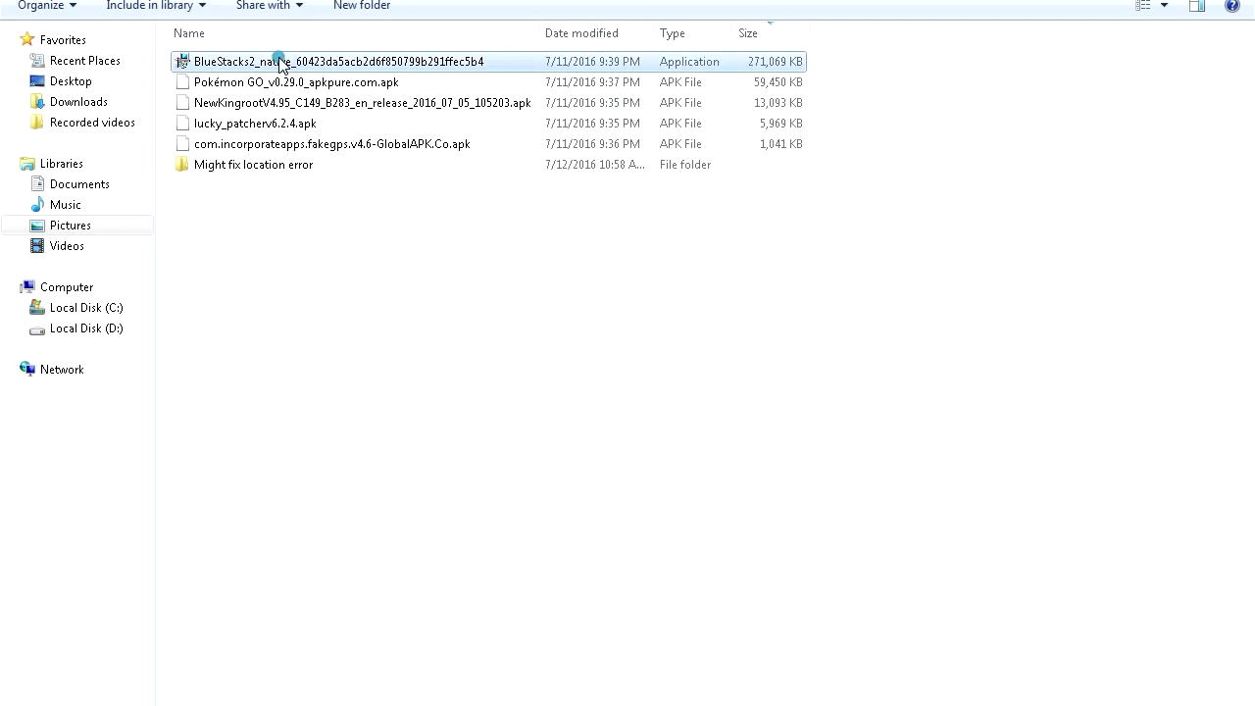
double_click(243, 61)
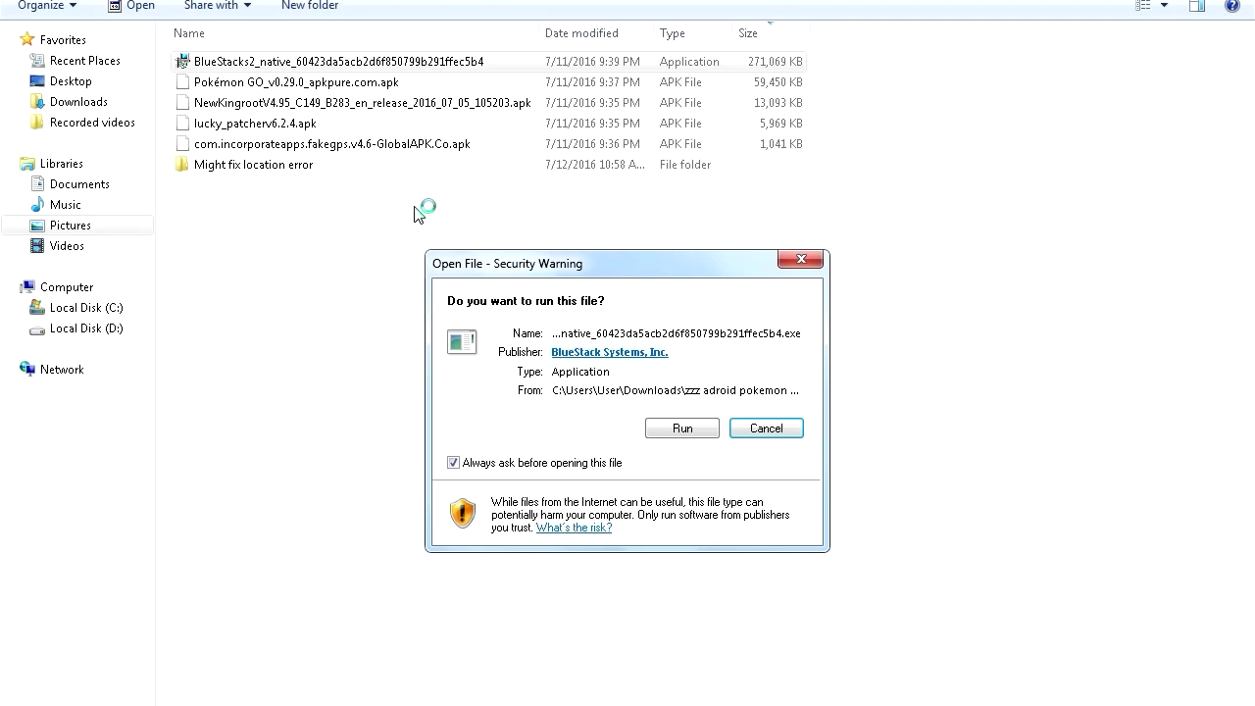
left_click(679, 432)
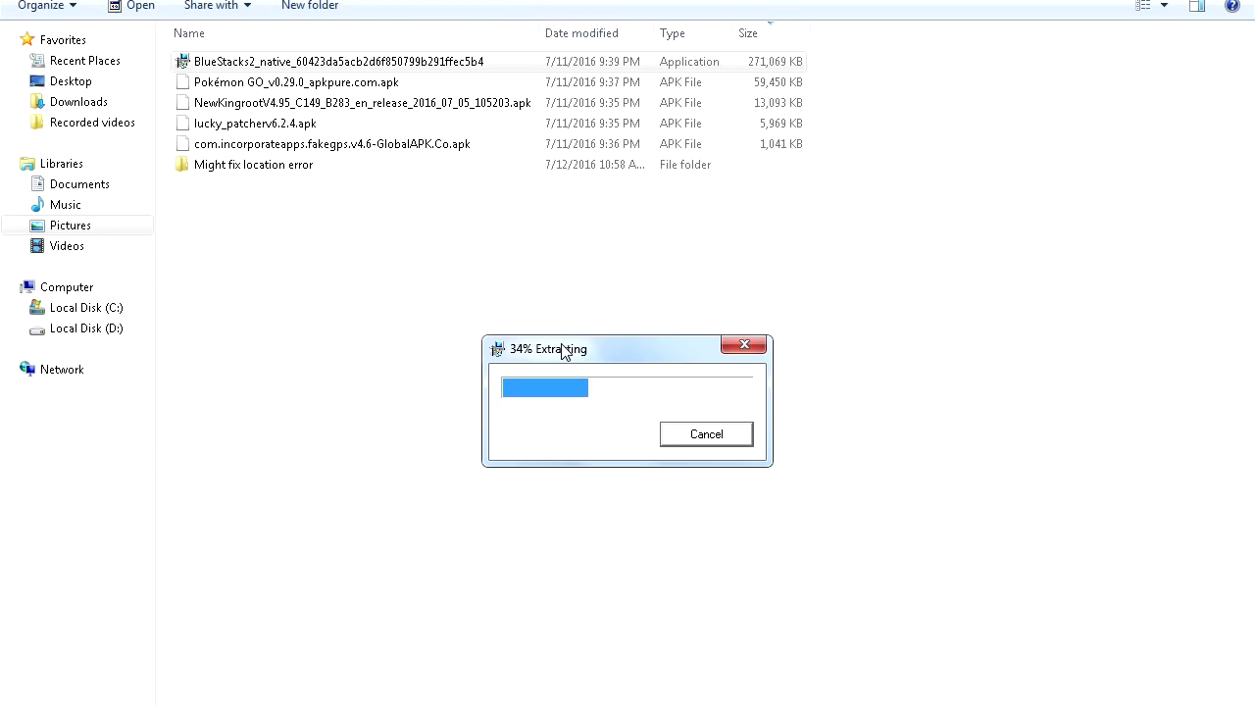
left_click_drag(523, 359, 438, 311)
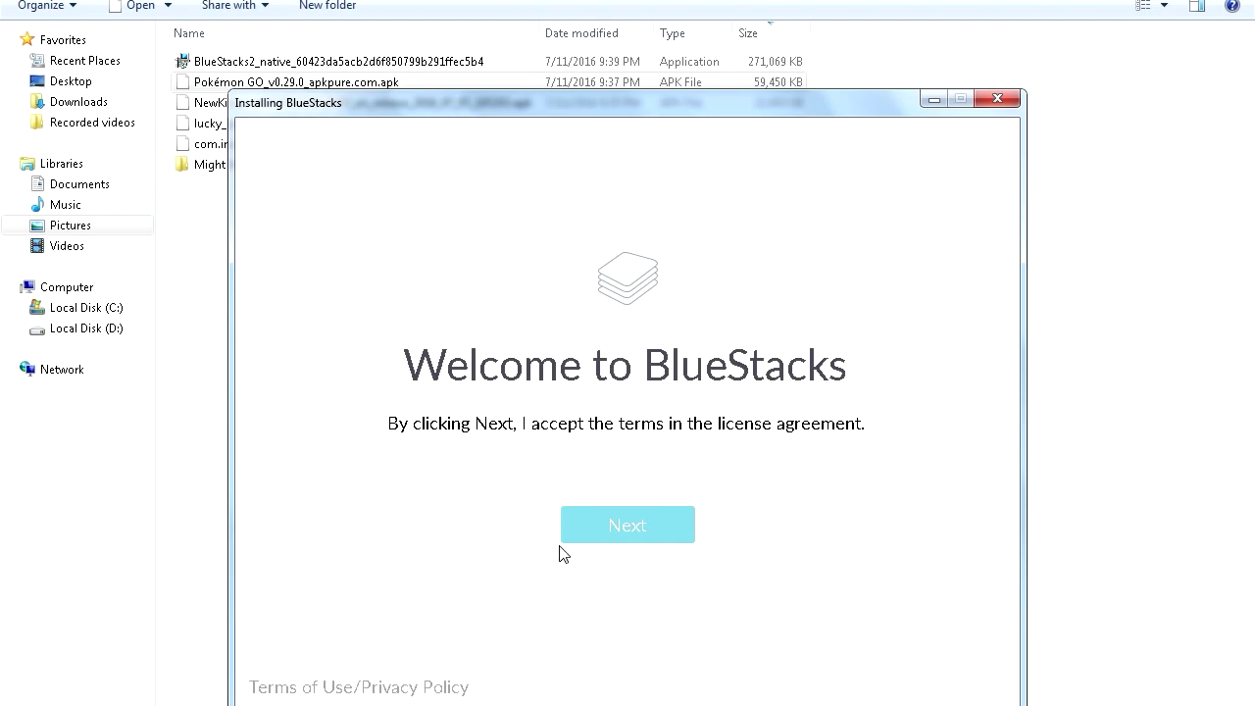
- Accept the license agreement and complete the BlueStacks installation
left_click(634, 538)
left_click(630, 532)
left_click(650, 526)
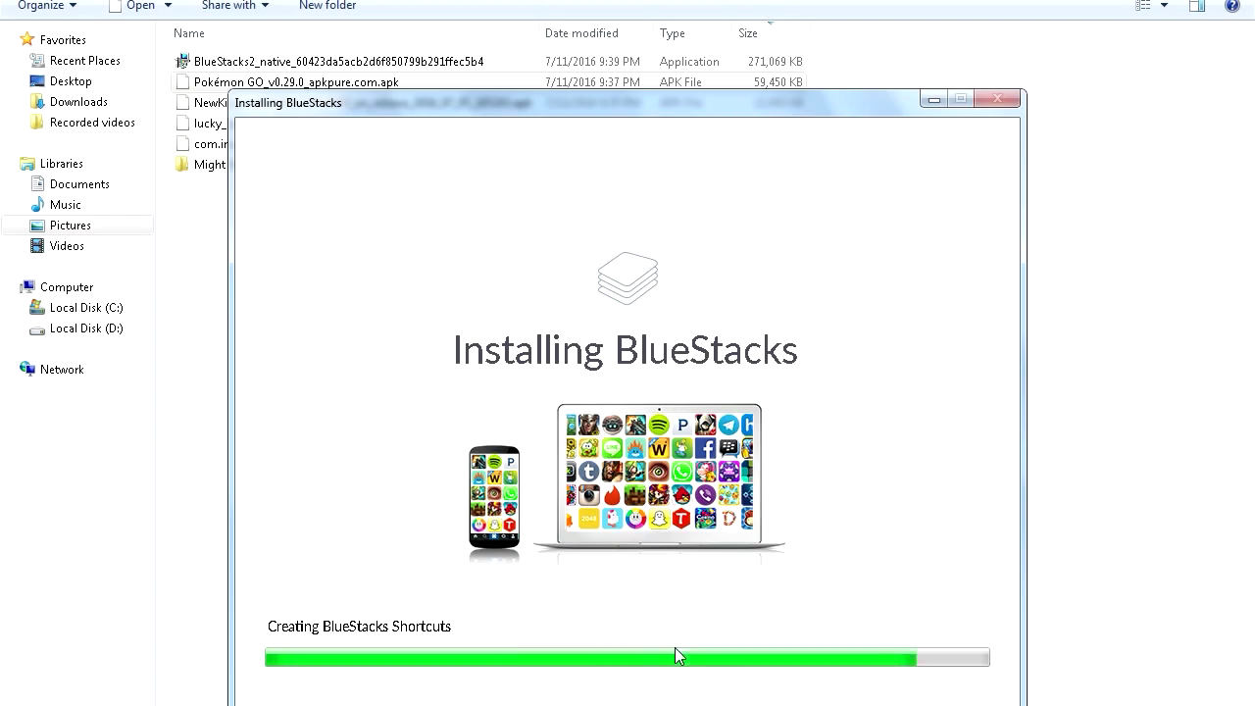
left_click(910, 648)
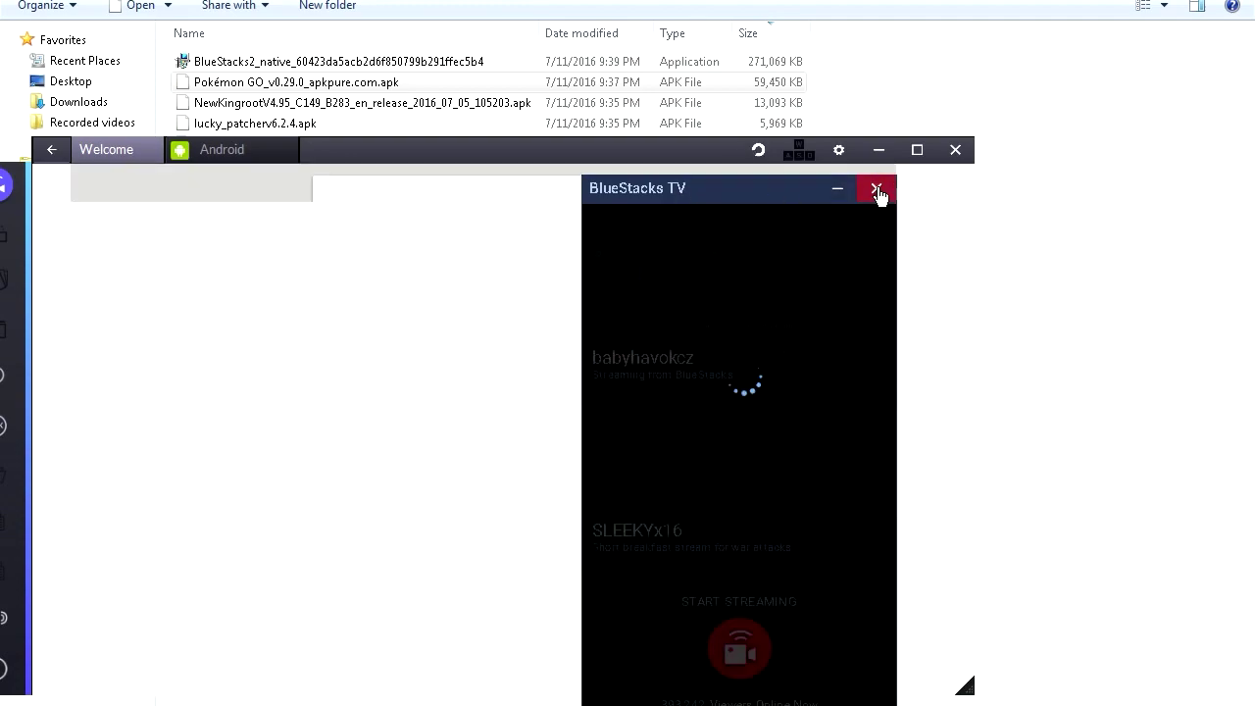
- Dismiss BlueStacks TV, switch to the Android home screen, and agree to location accuracy and location access for all Google apps
left_click(877, 188)
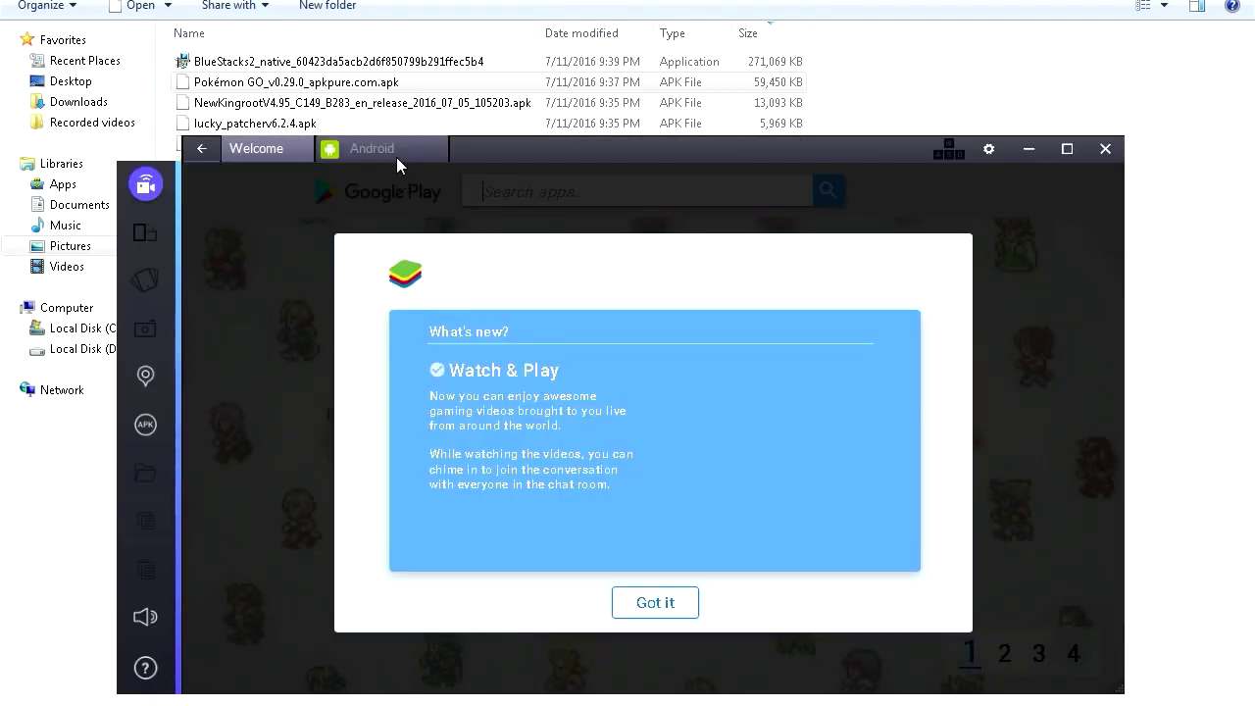
left_click(380, 149)
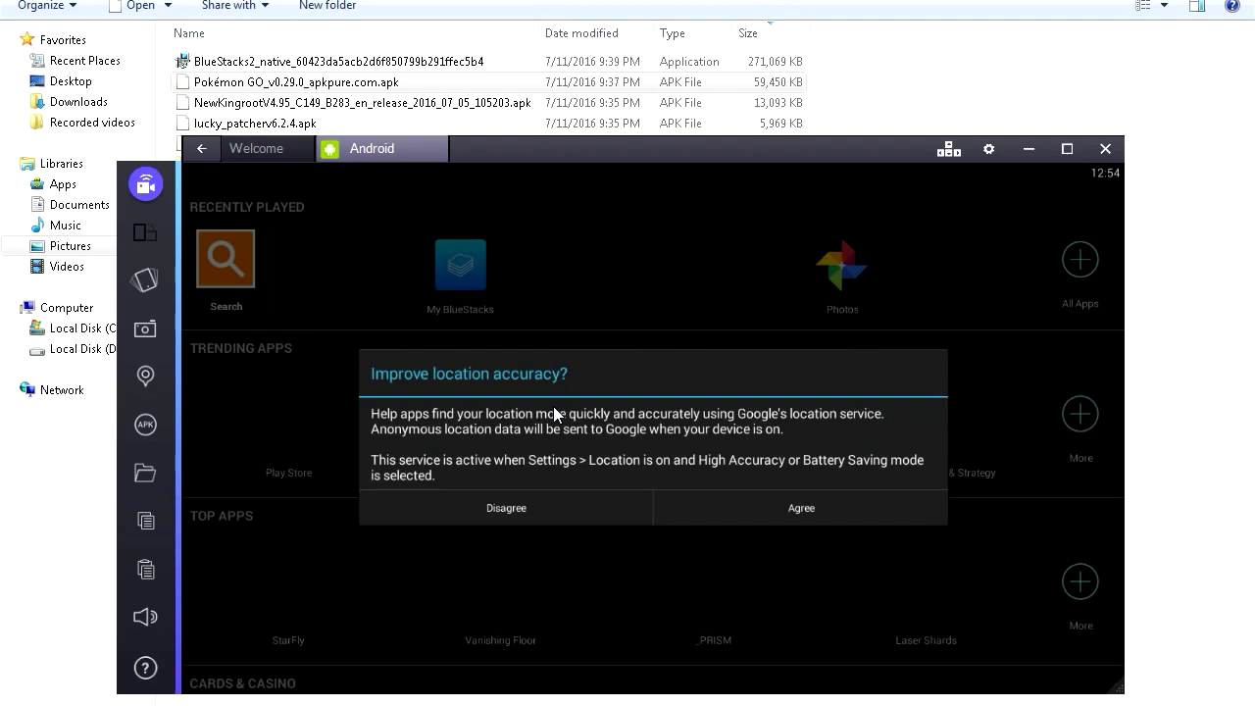
left_click(783, 508)
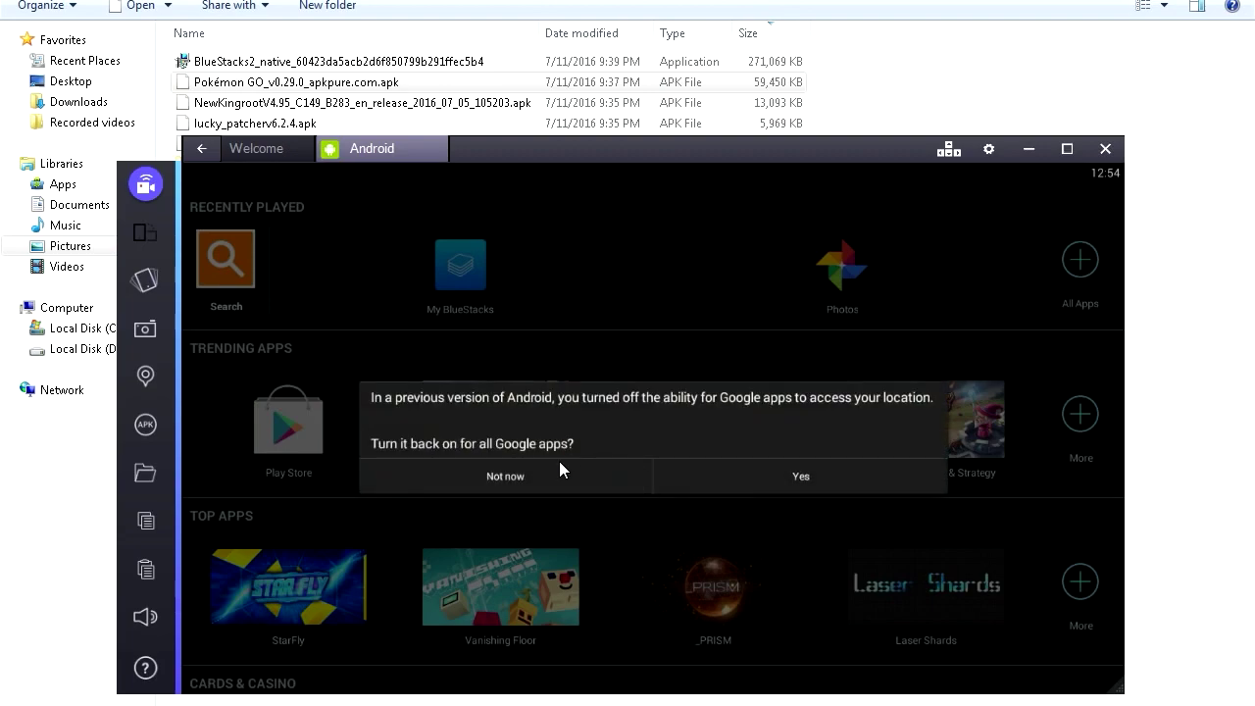
left_click(799, 479)
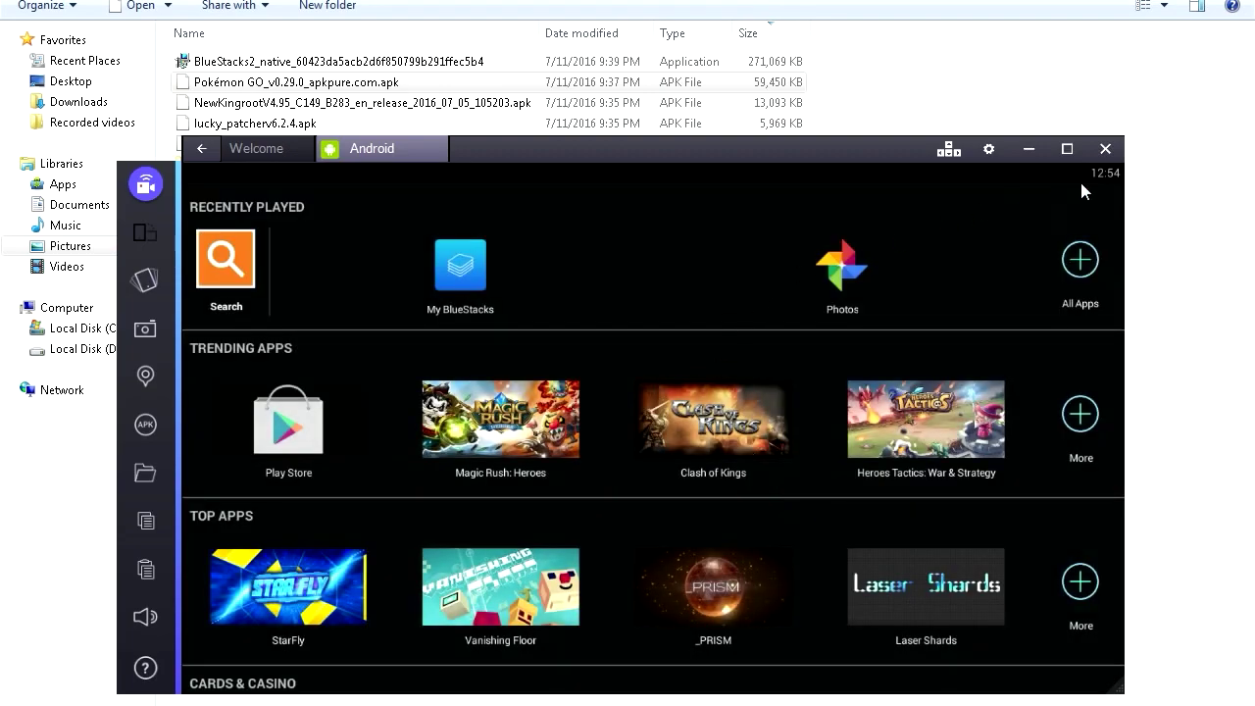
- Set the Android location mode to High accuracy and close the settings
left_click(988, 152)
left_click(820, 272)
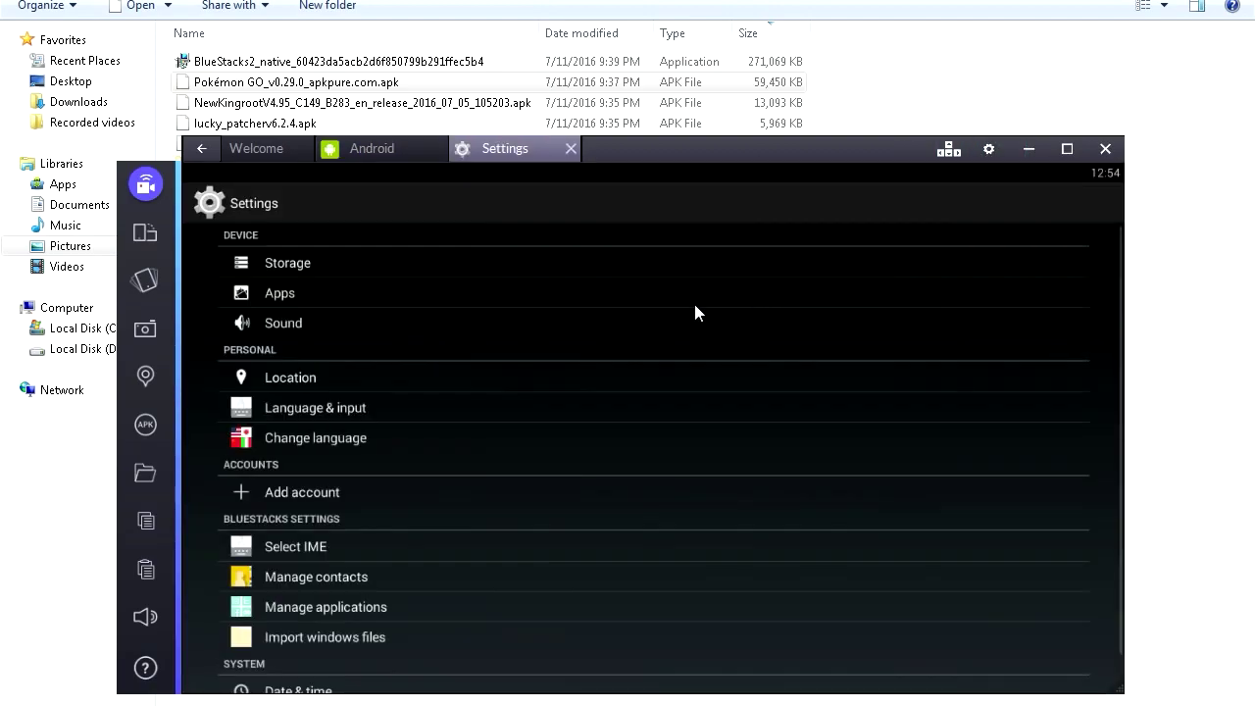
left_click(282, 375)
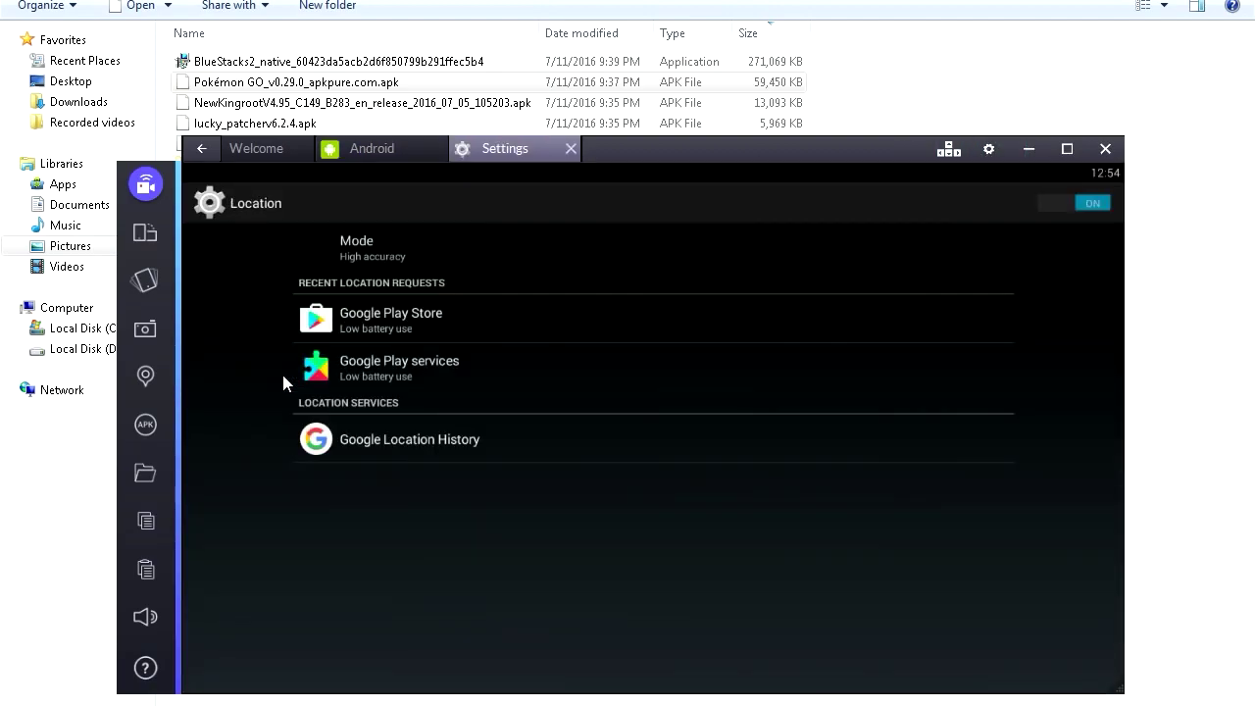
left_click(363, 248)
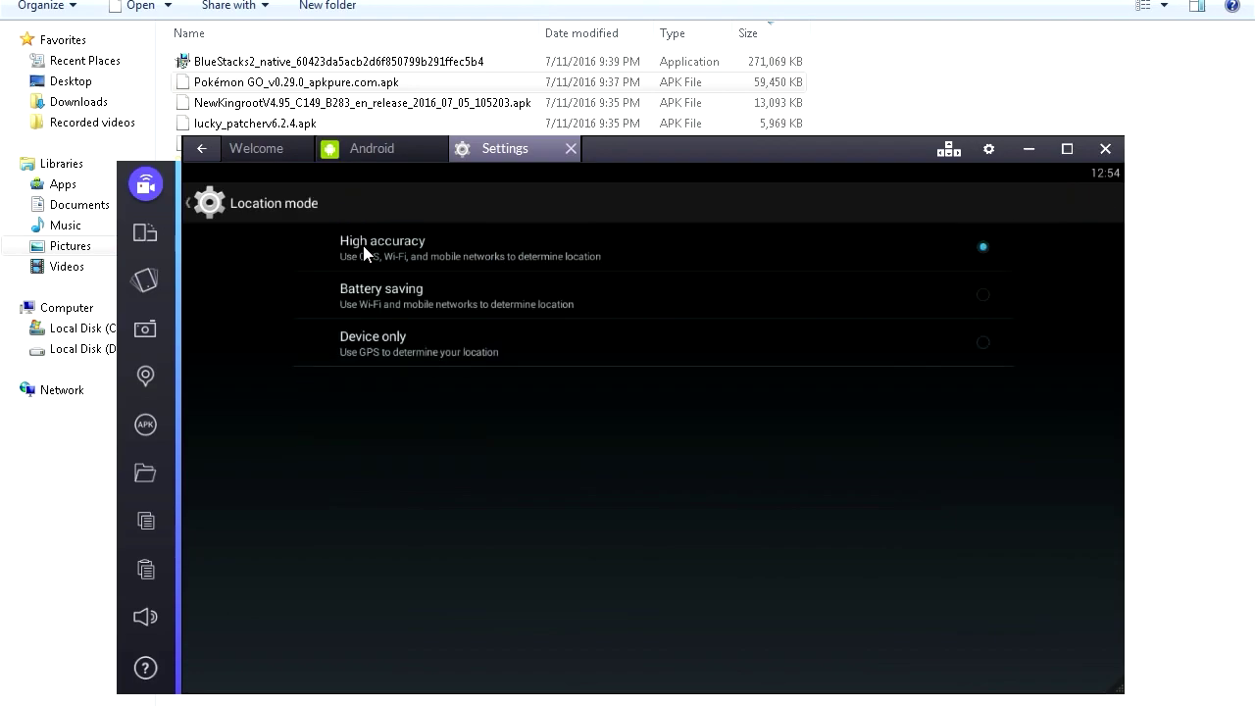
left_click(443, 243)
left_click(306, 216)
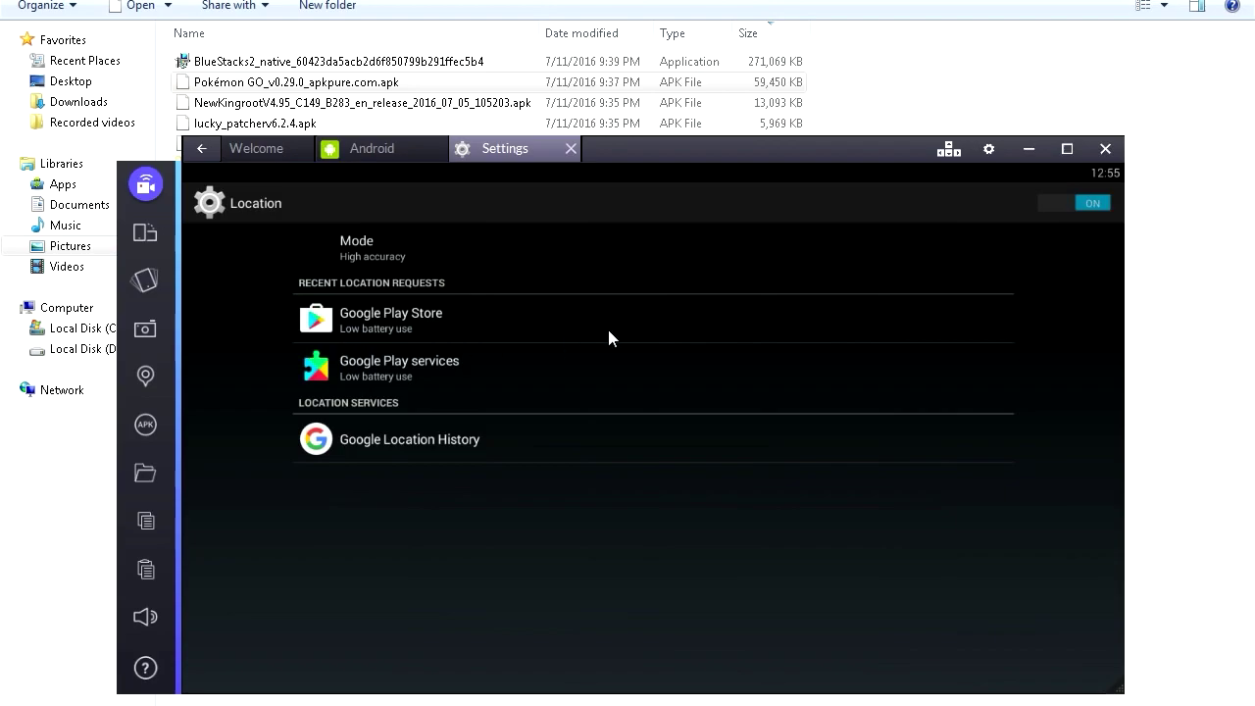
left_click(568, 149)
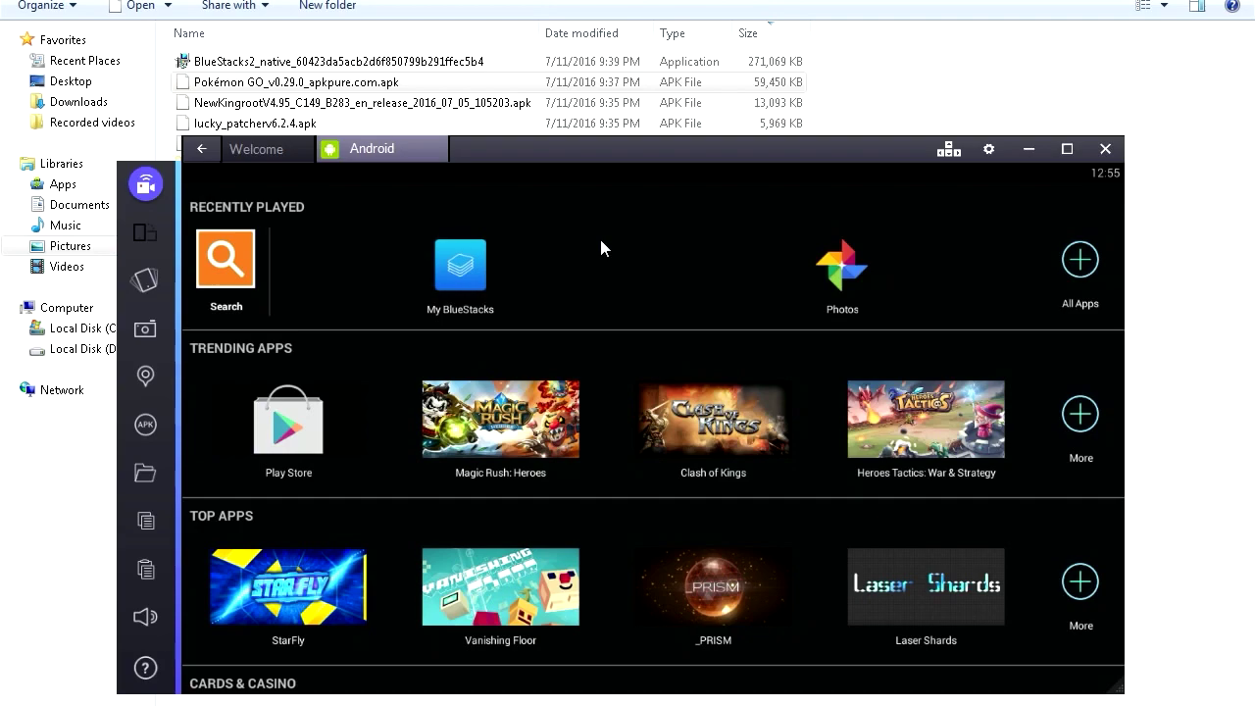
- Add a Google account in the Android settings and allow diagnostic data to be sent to Google
left_click(989, 149)
left_click(824, 279)
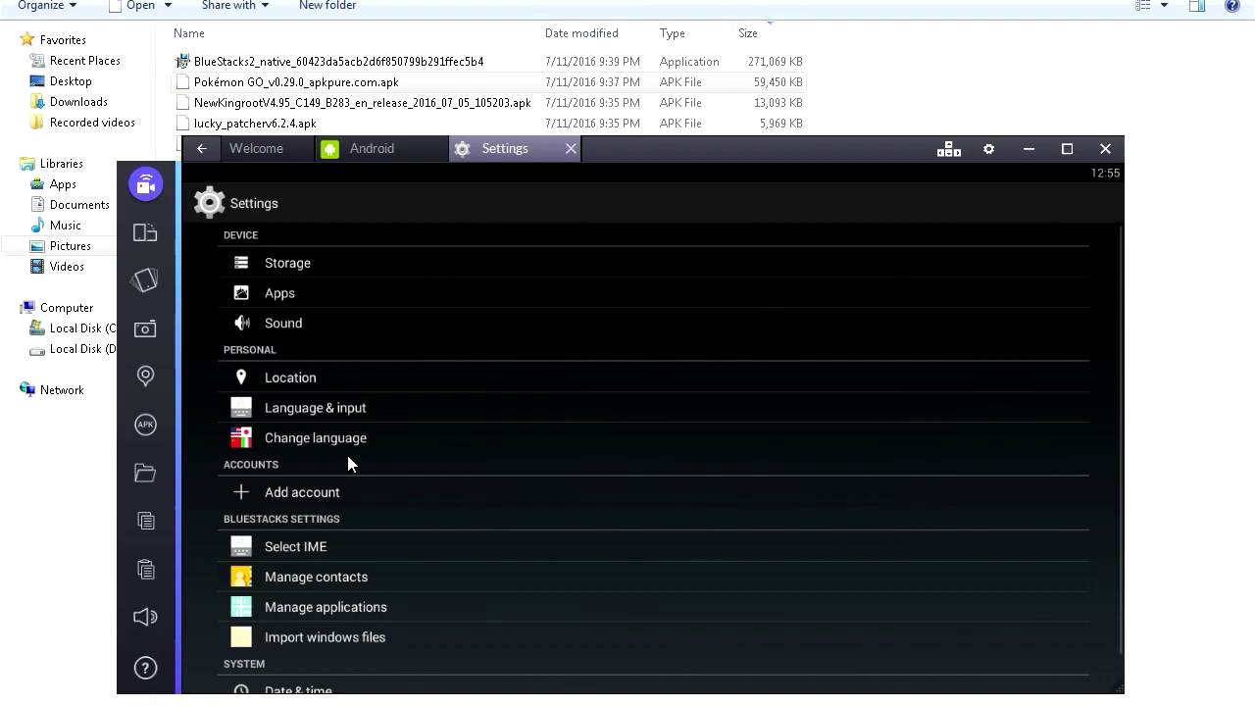
left_click(343, 494)
left_click(251, 298)
left_click(957, 655)
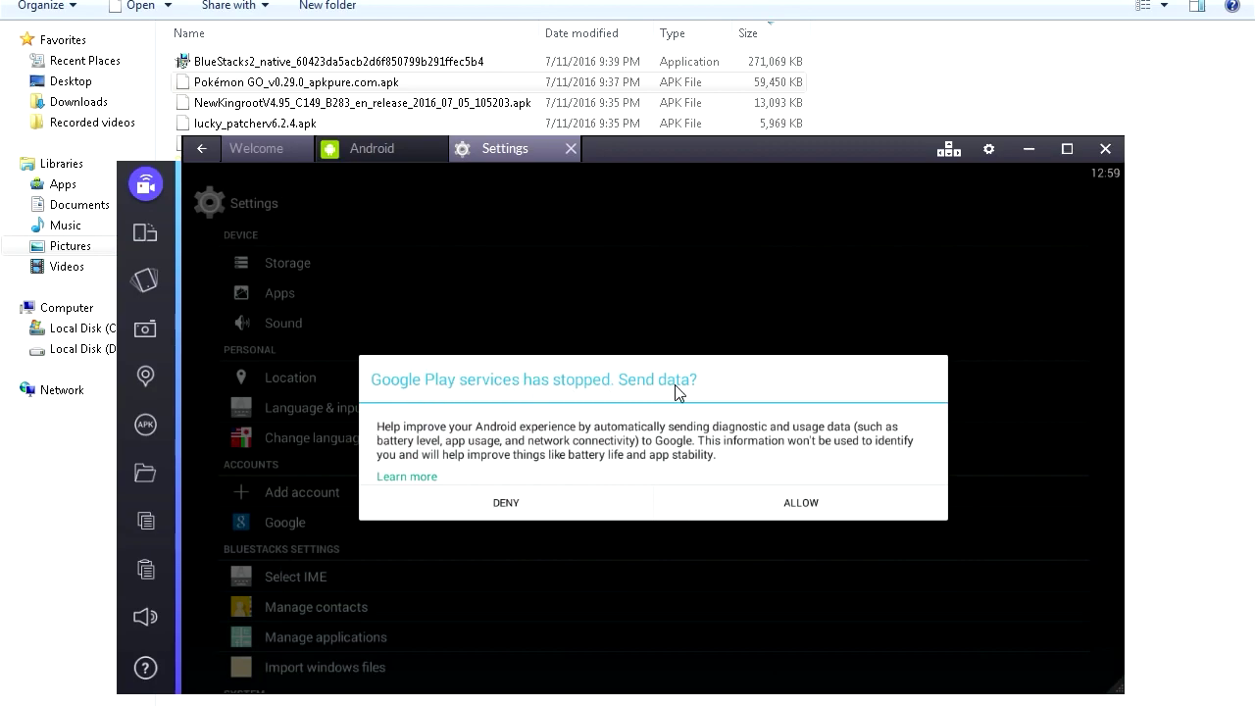
left_click(735, 503)
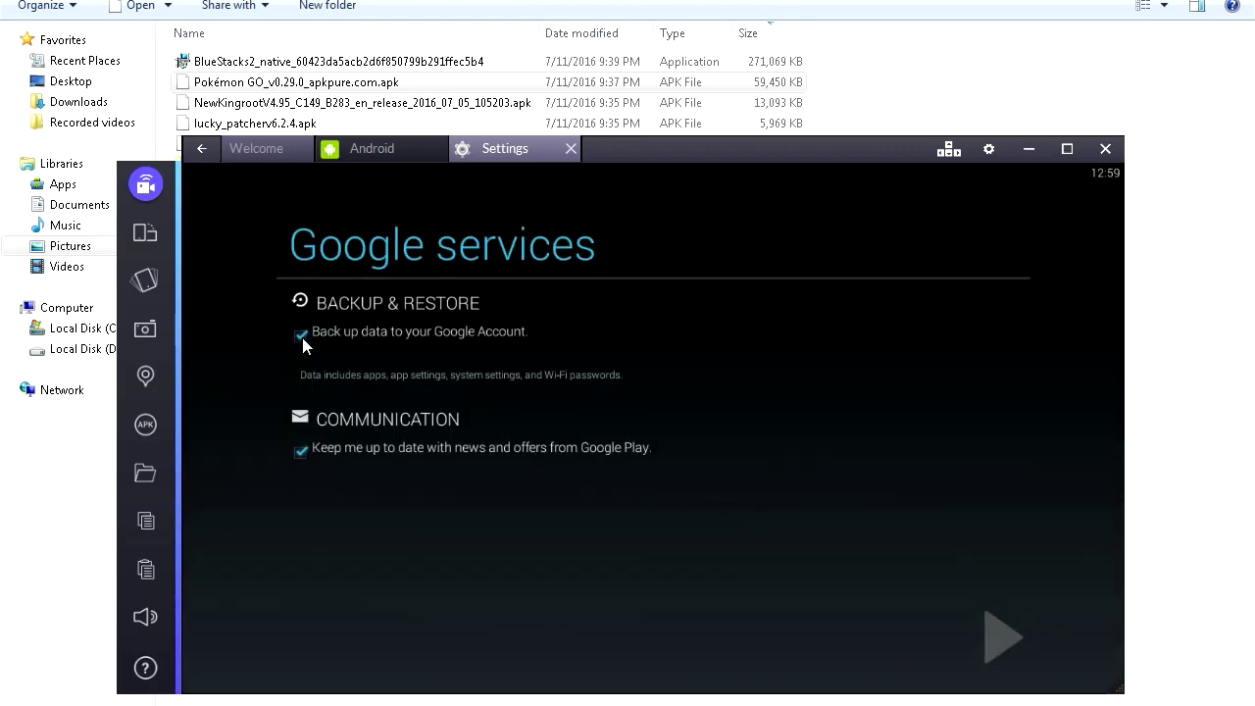
- Finish the Google account setup with data backup and Google Play news turned off, declining to add payment info
left_click(301, 336)
left_click(301, 451)
left_click(990, 638)
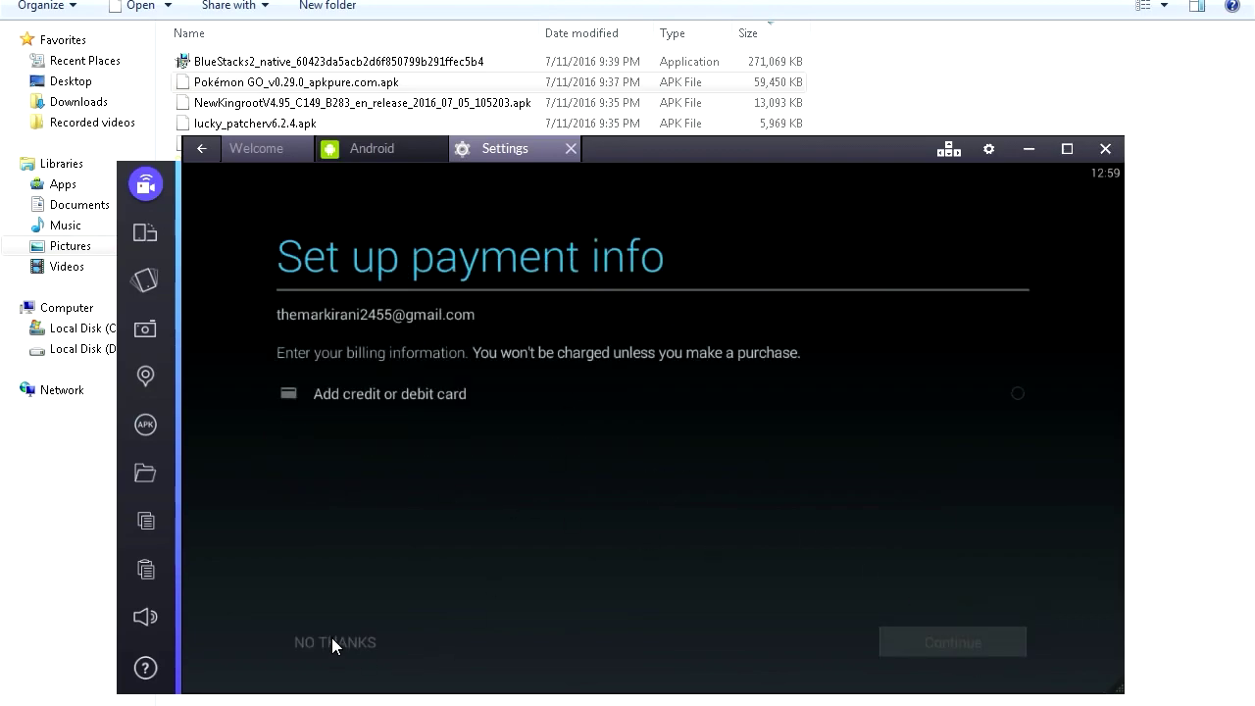
left_click(331, 642)
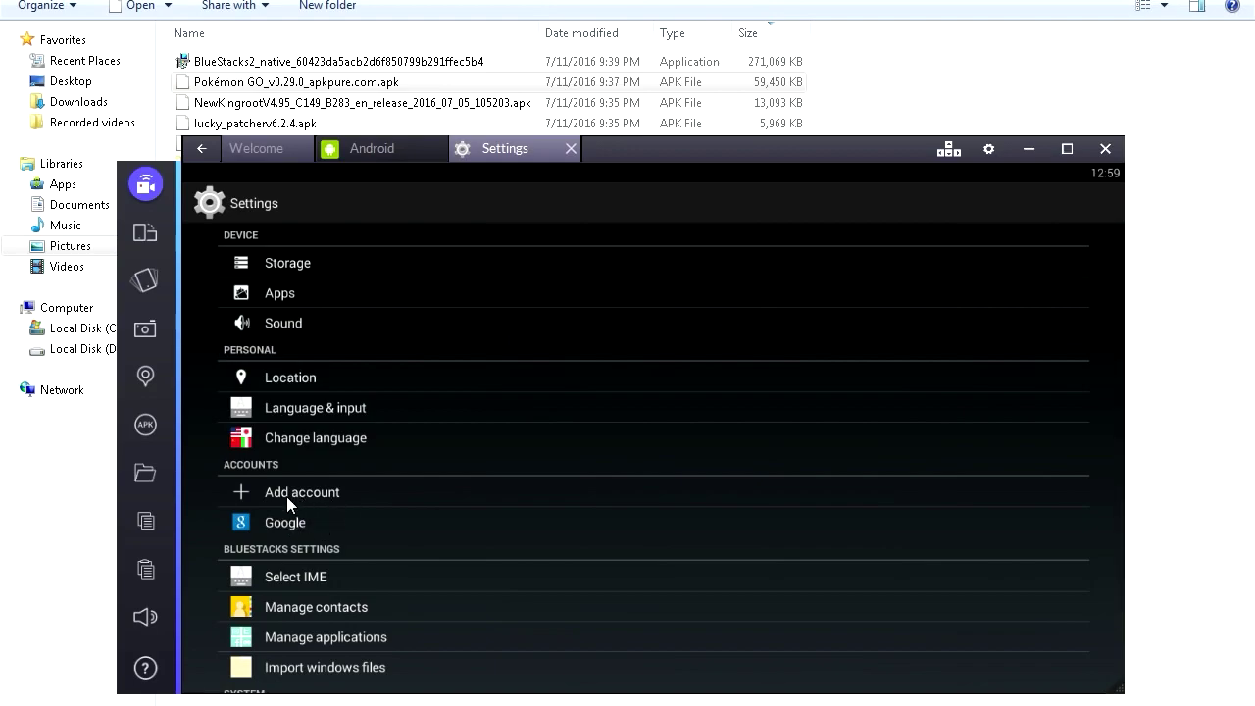
- Check the sync settings of the added Google account and close the settings
left_click(285, 523)
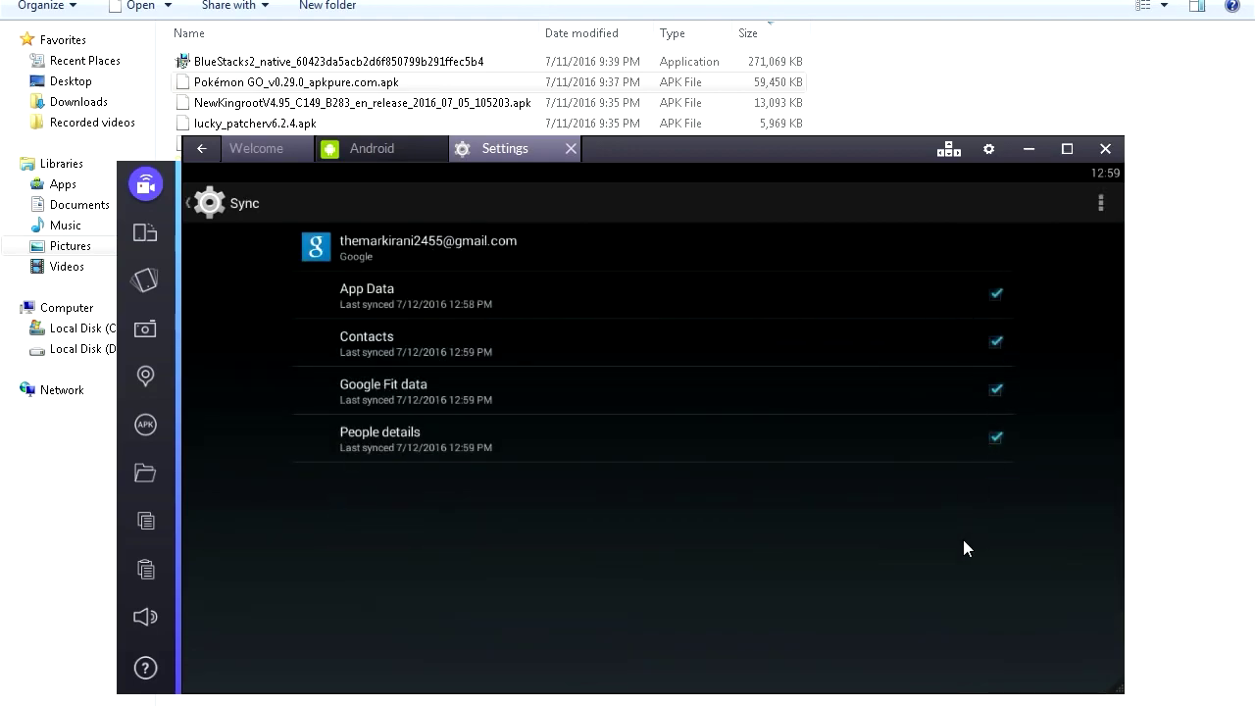
left_click(212, 204)
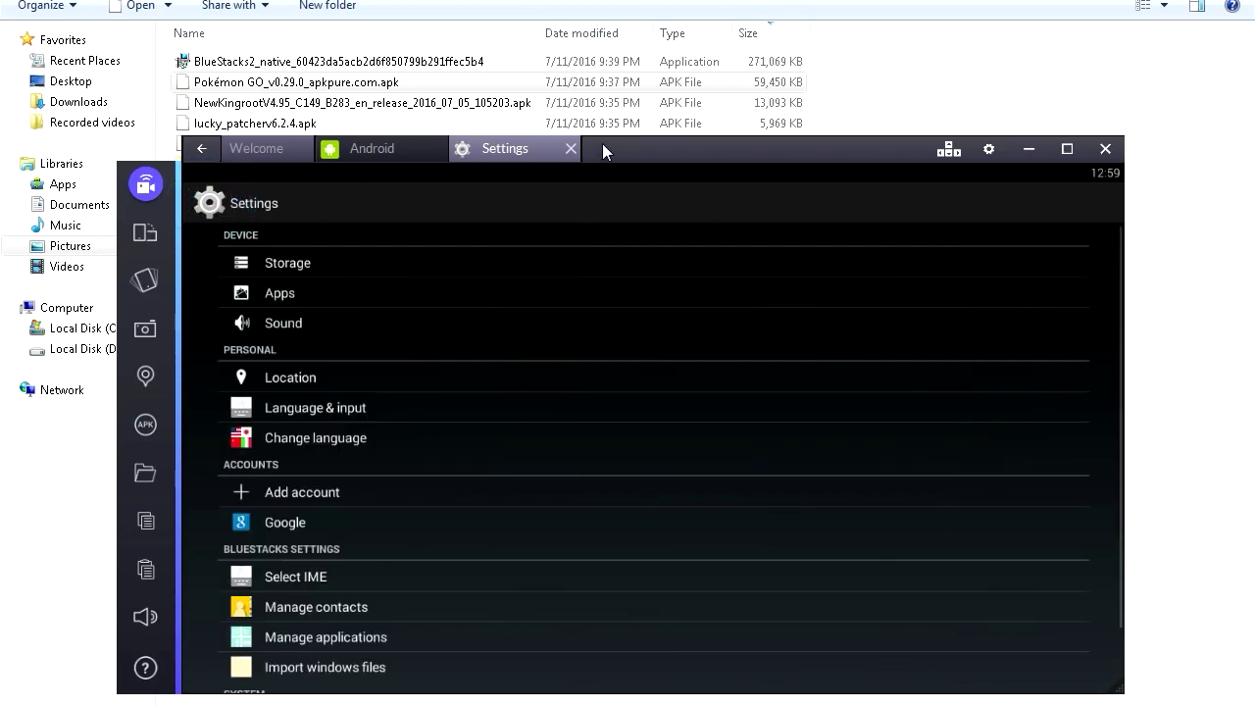
left_click(570, 148)
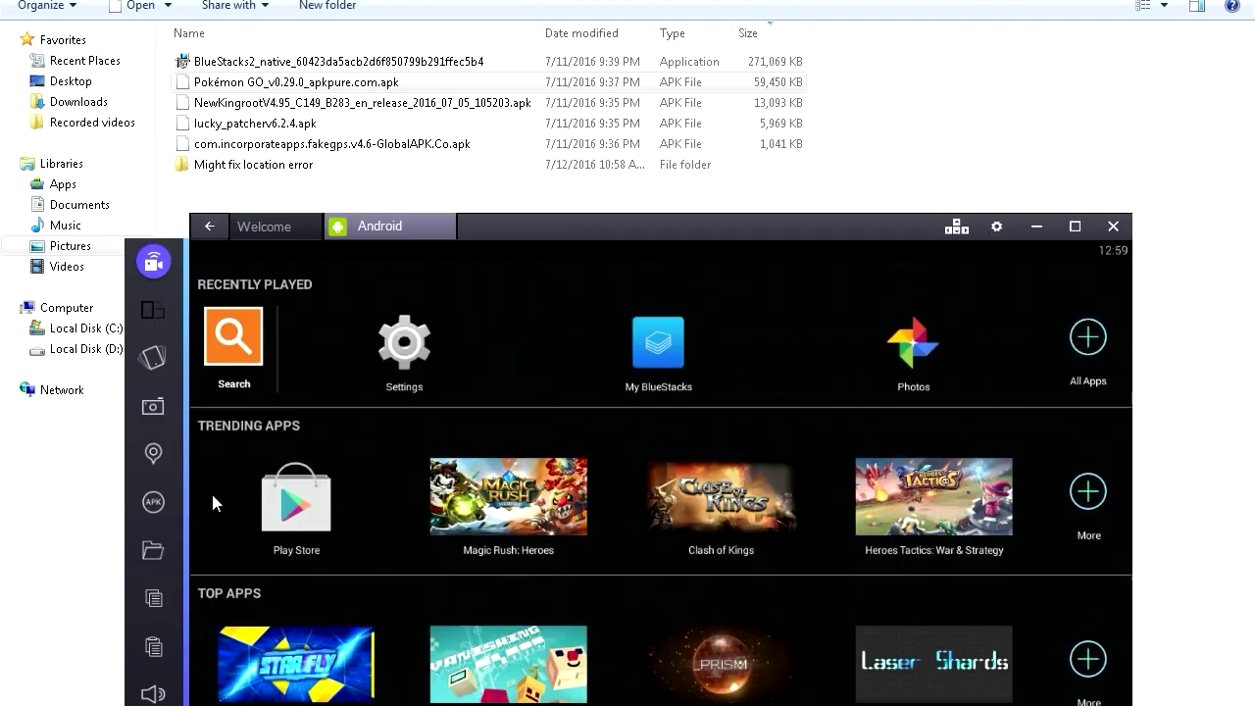
- Install NewKingrootV4.95_C149_B283_en_release_2016_07_05_105203.apk from the zzz adroid pokemon go folder
left_click(153, 502)
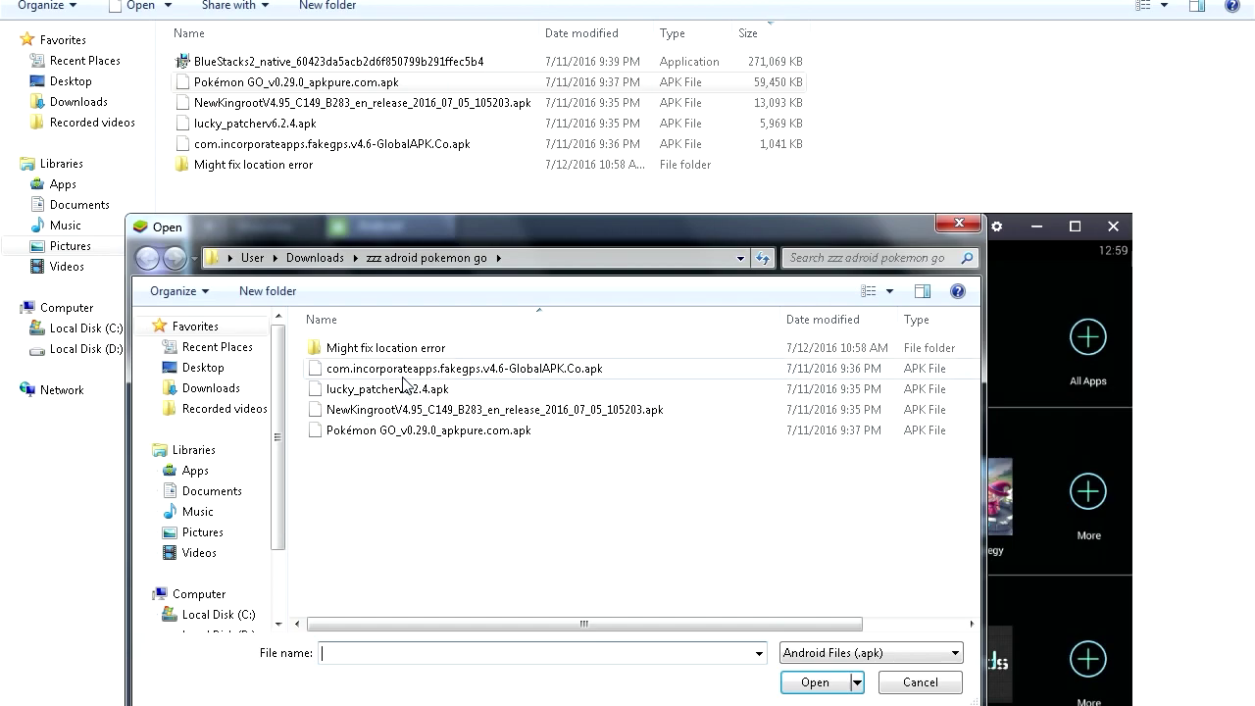
left_click(363, 410)
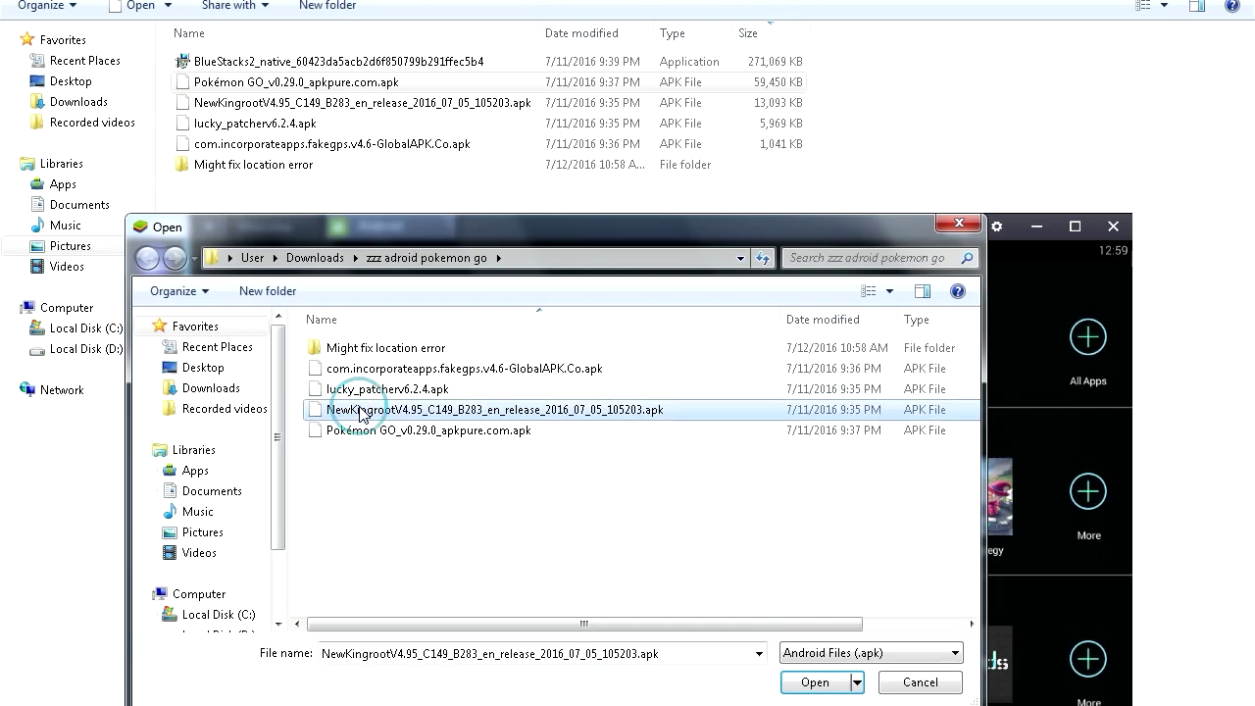
left_click(822, 684)
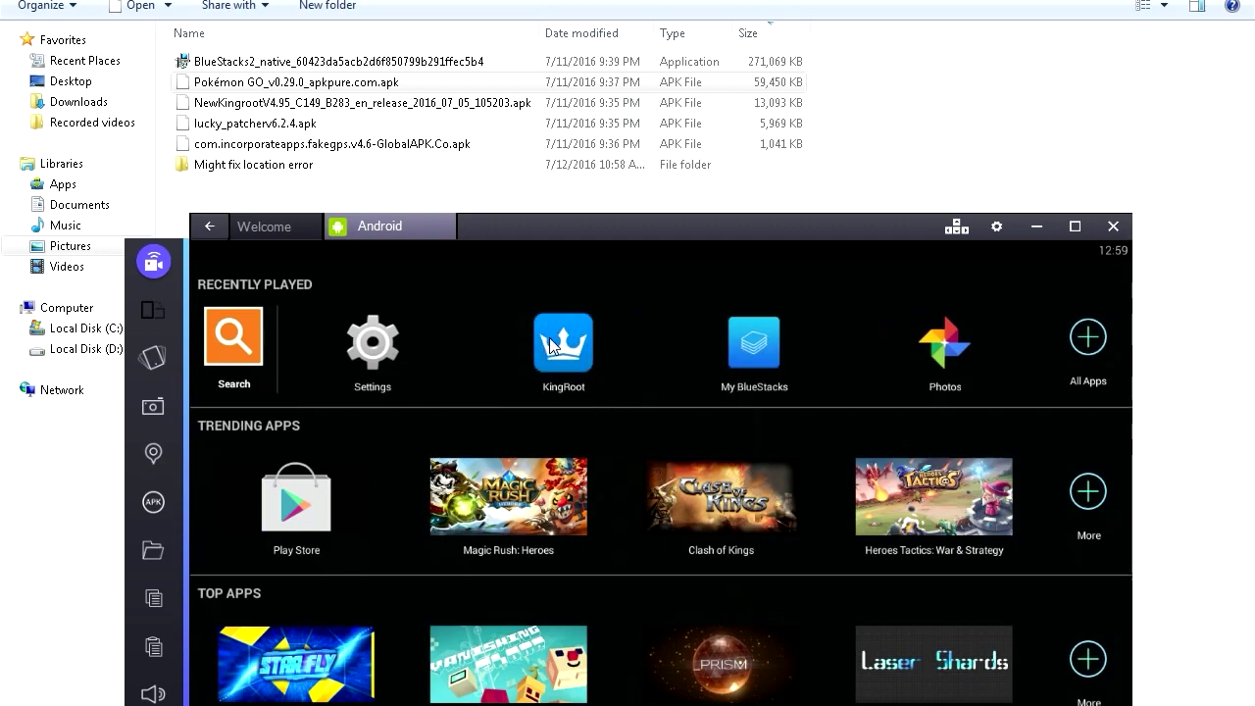
- Open KingRoot from all apps, run its rooting process on the emulated device, and reopen KingRoot
left_click(1088, 340)
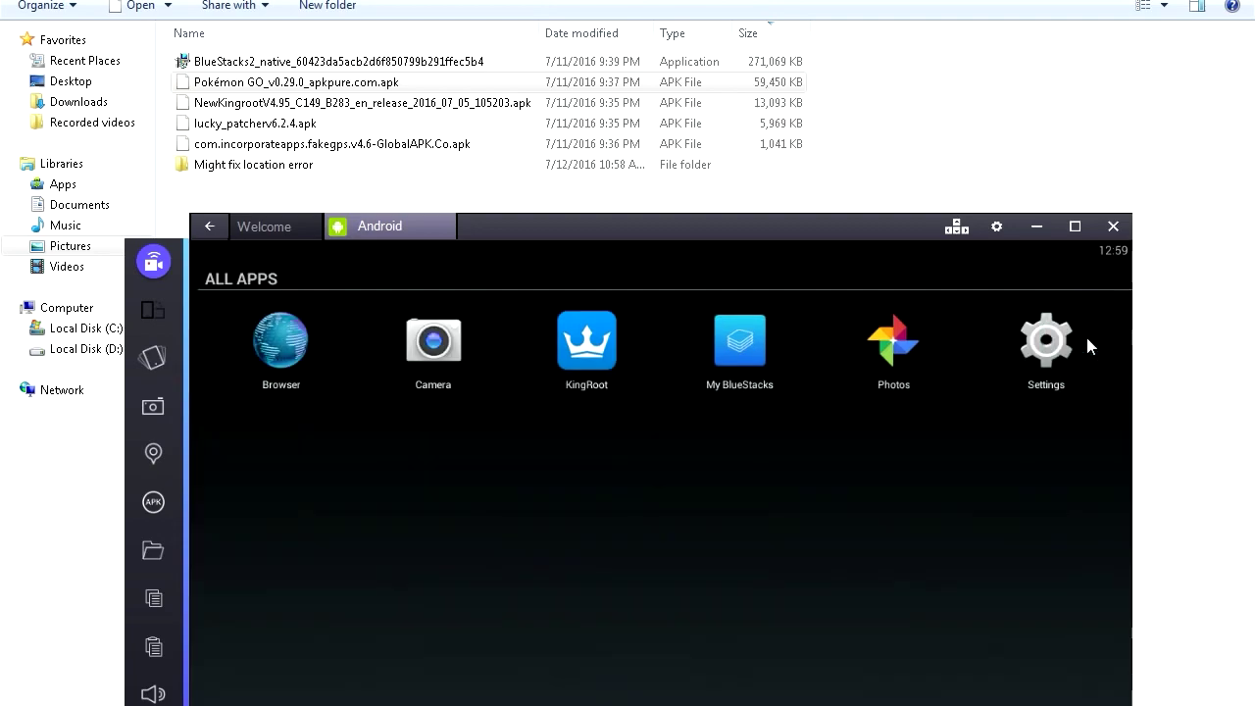
left_click(573, 335)
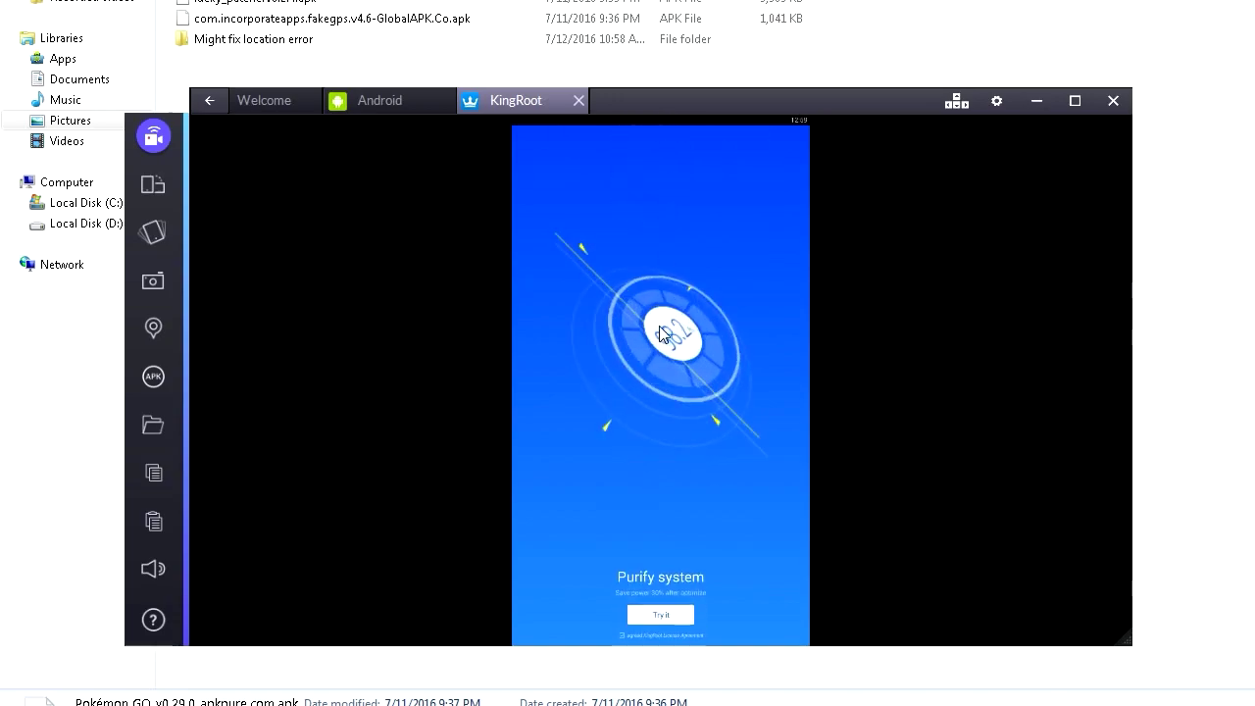
left_click(651, 614)
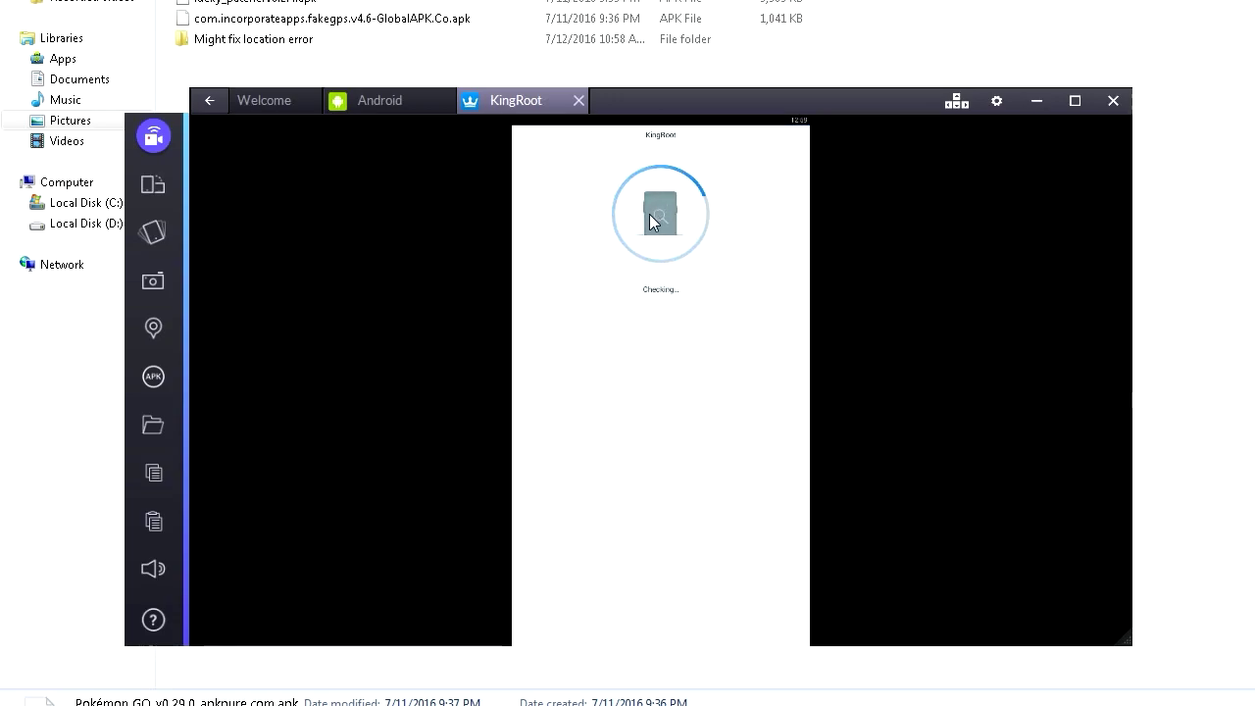
left_click(667, 363)
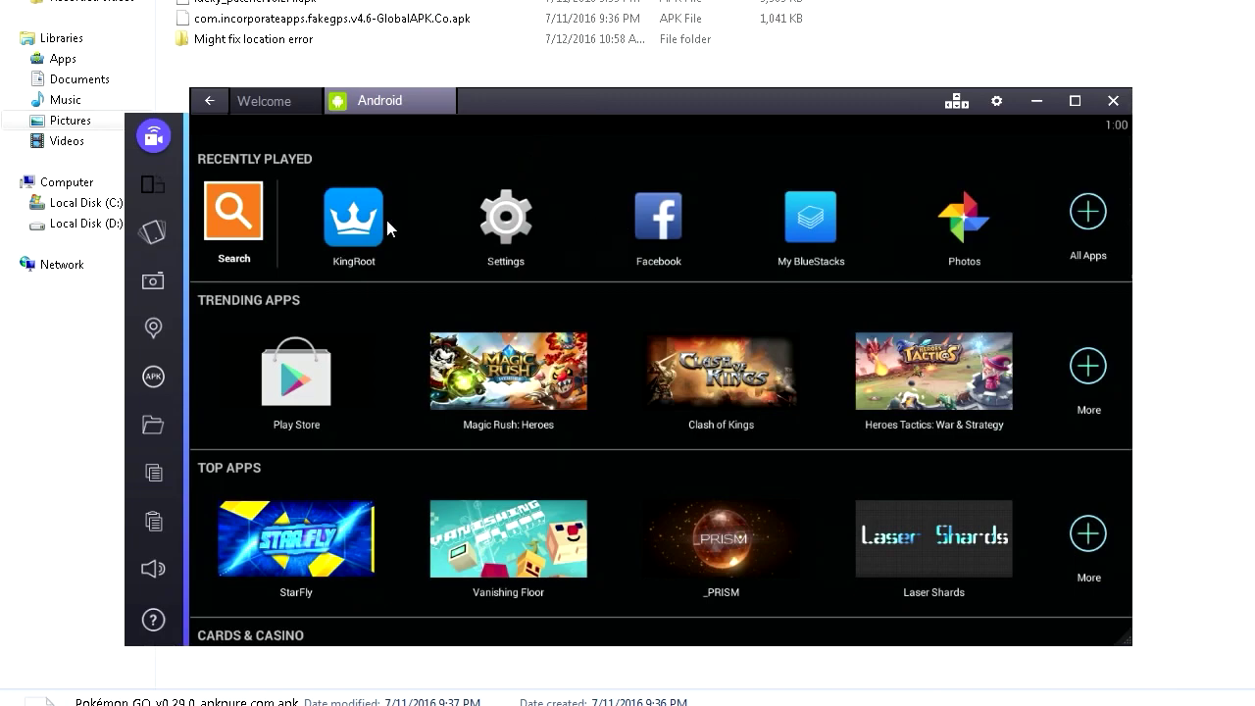
left_click(370, 212)
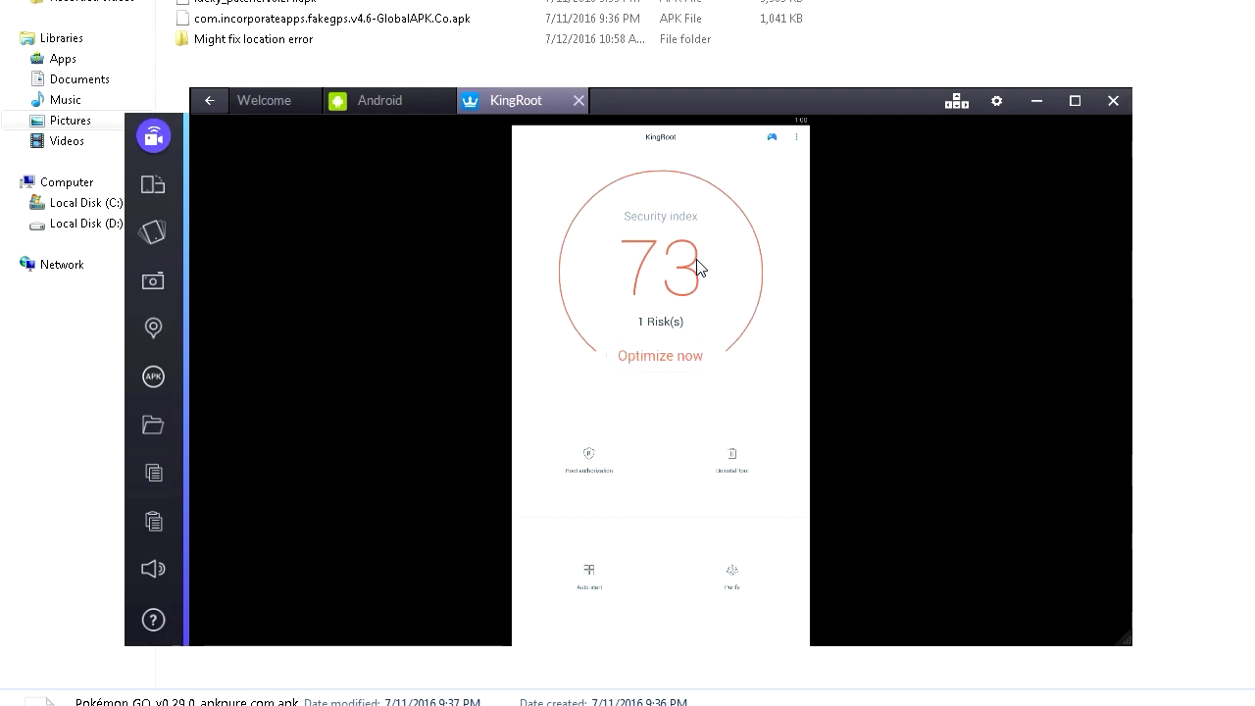
- Run KingRoot's security optimization and close KingRoot
left_click(689, 359)
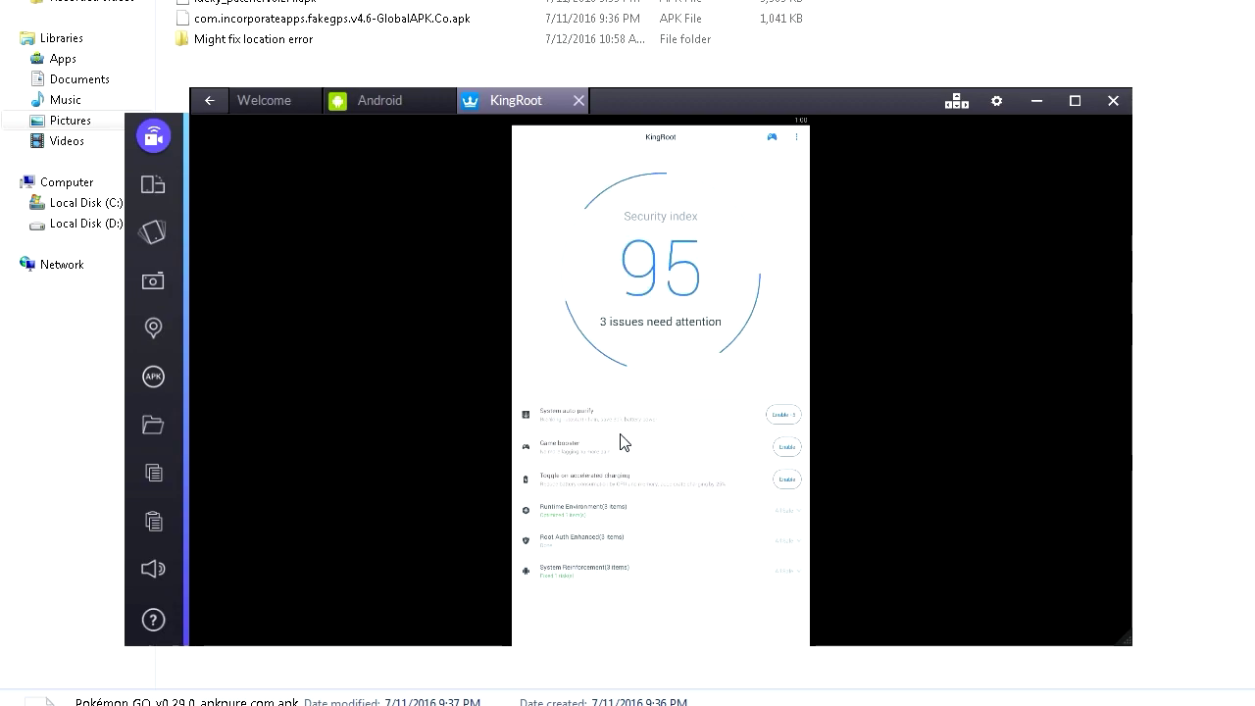
left_click(579, 100)
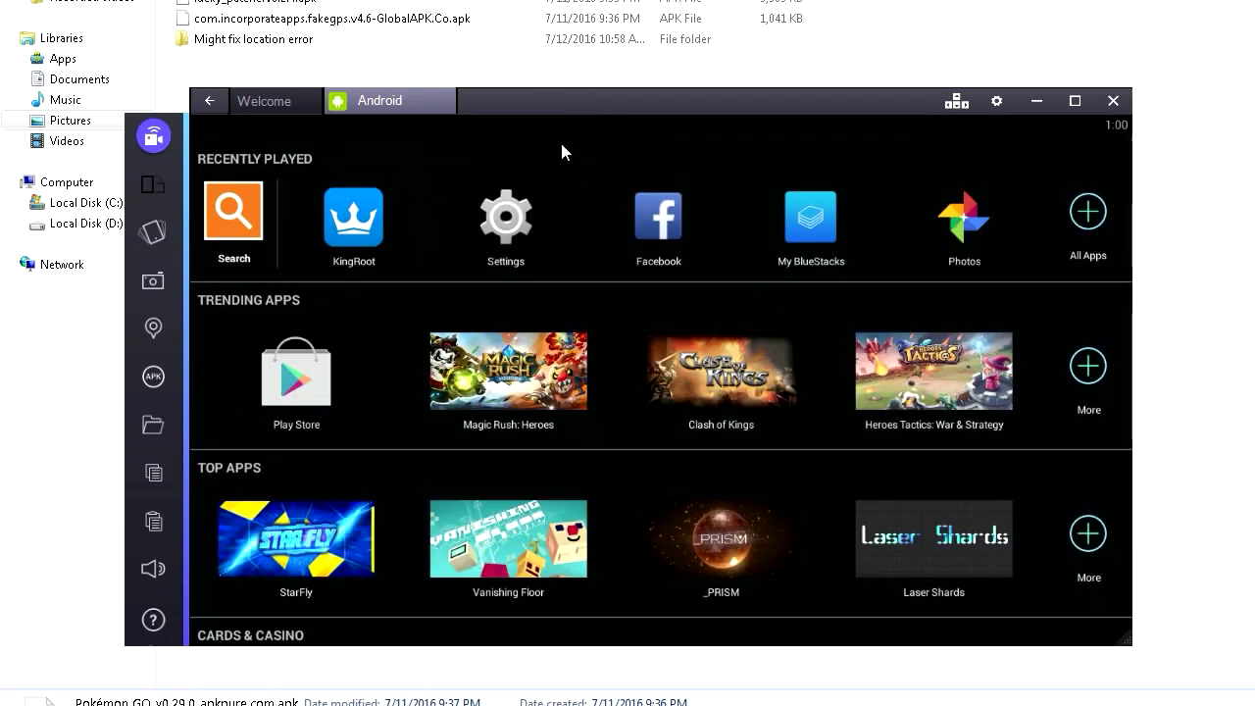
- Install lucky_patcherv6.2.4.apk from the zzz adroid pokemon go folder and launch Lucky Patcher from all apps
left_click(153, 376)
double_click(352, 267)
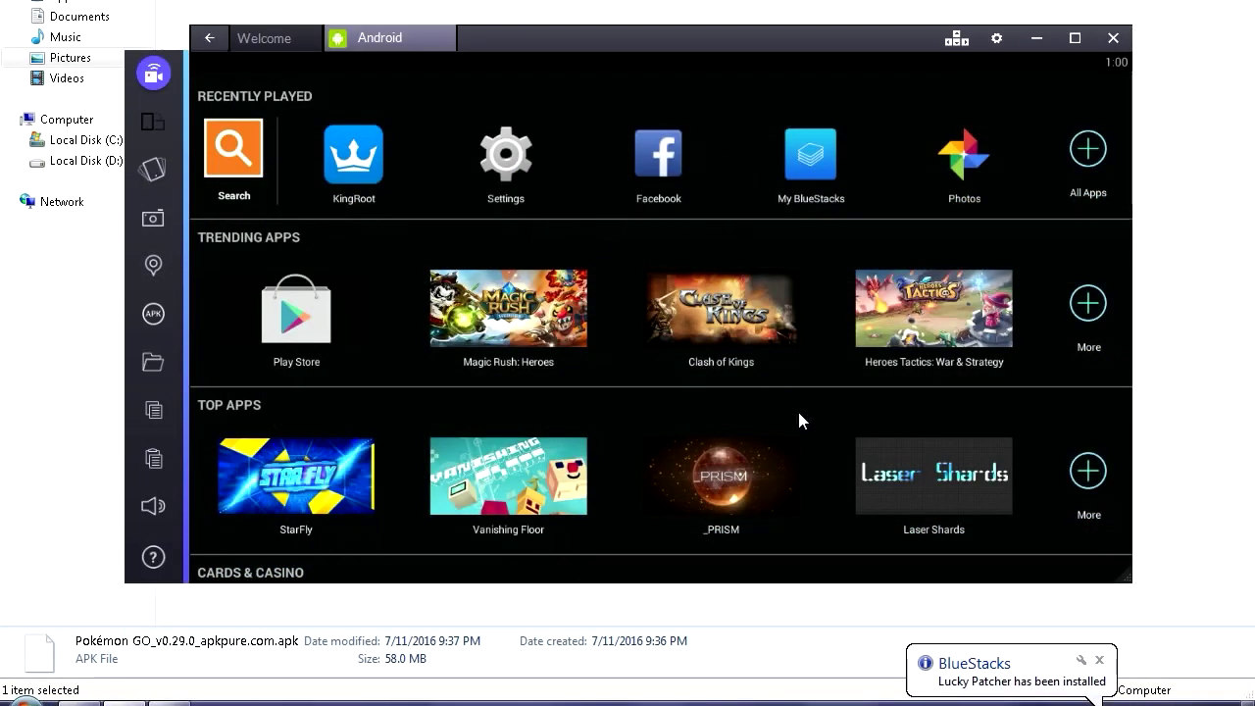
left_click(1089, 149)
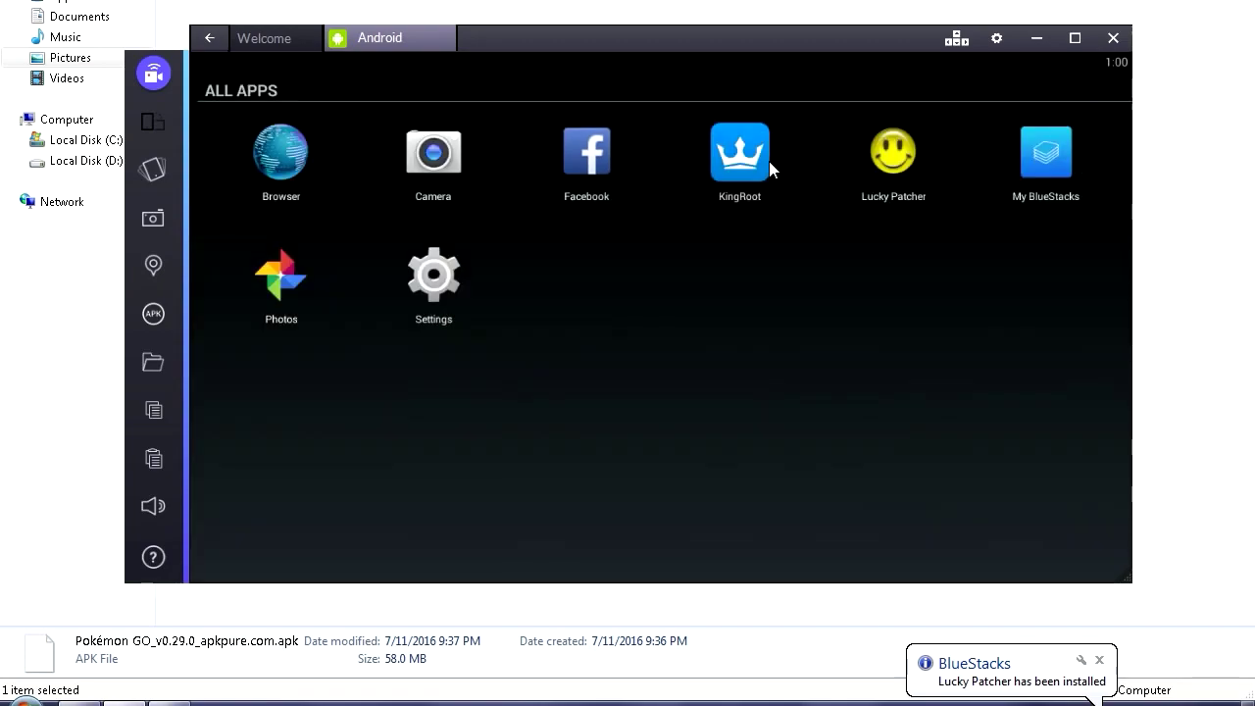
left_click(910, 153)
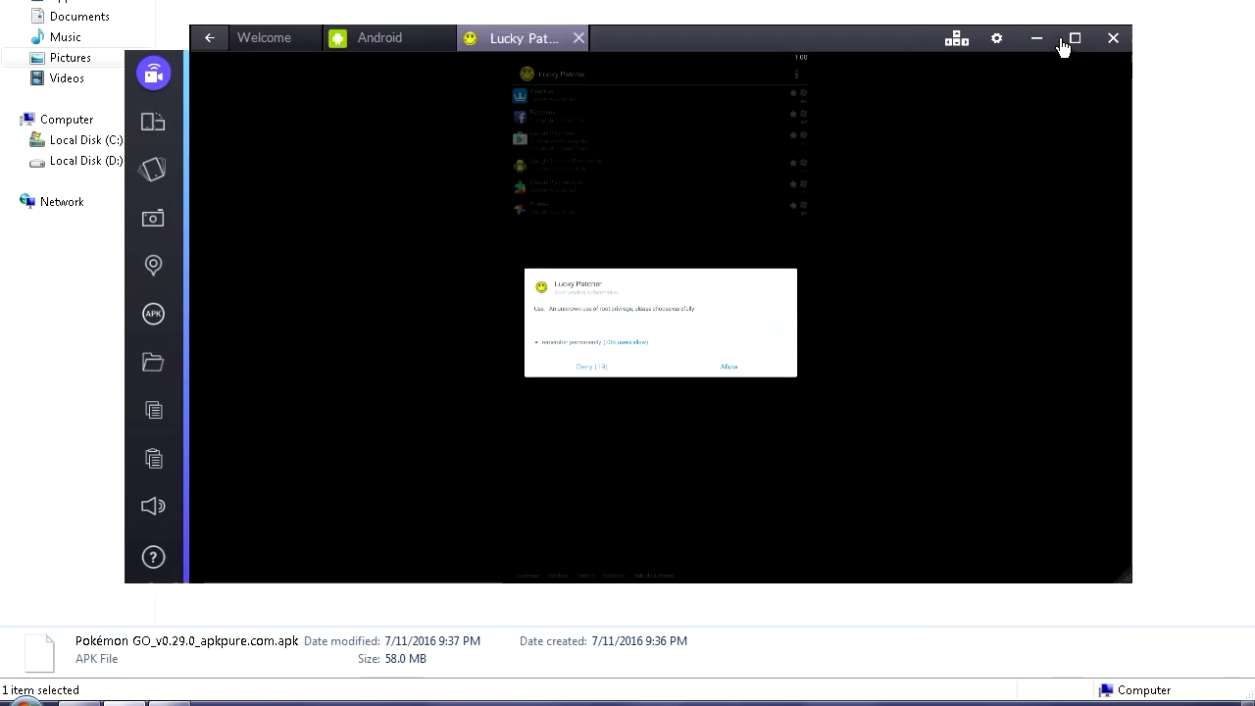
- Enlarge the emulator window, allow Lucky Patcher root access, and open its Rebuild & Install file browser
left_click(1073, 38)
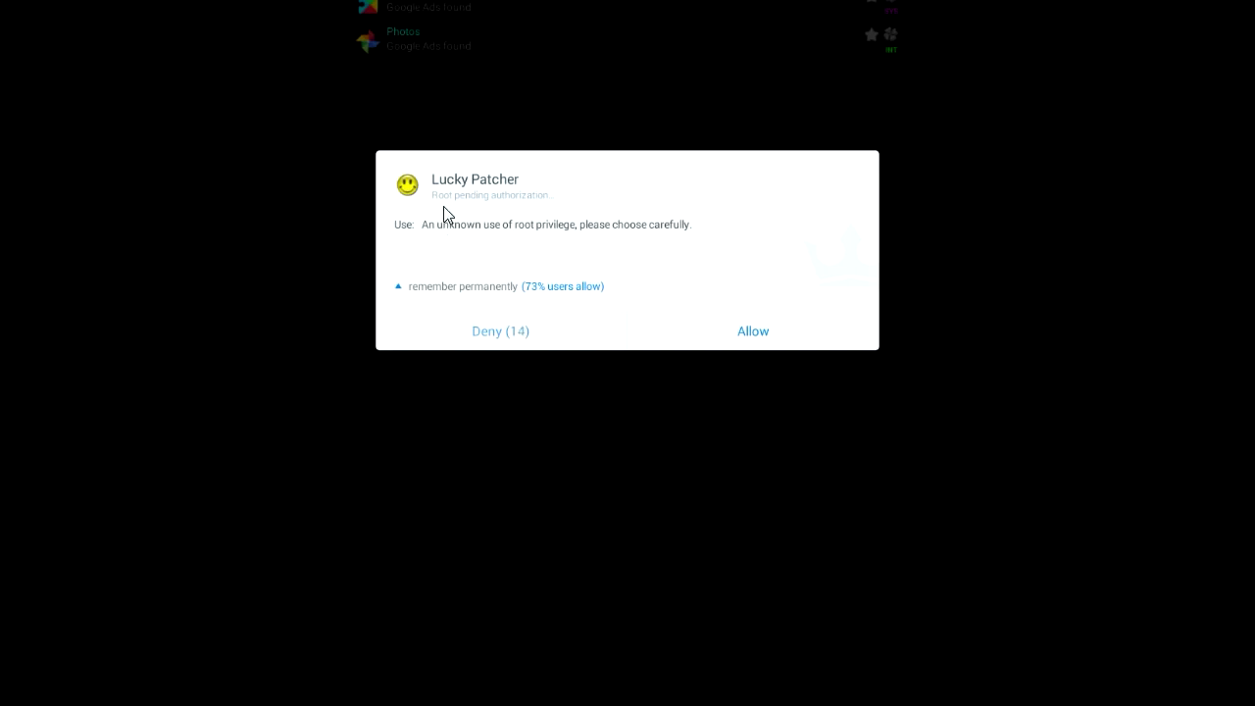
left_click(751, 332)
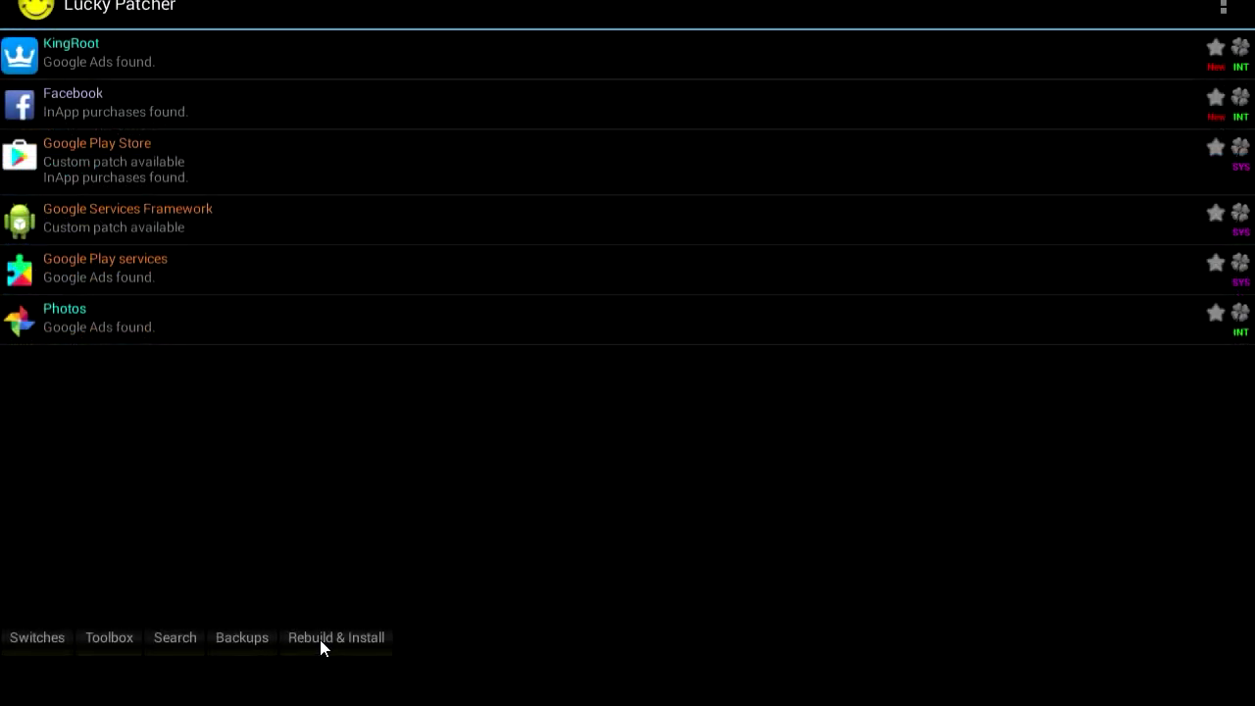
left_click(325, 646)
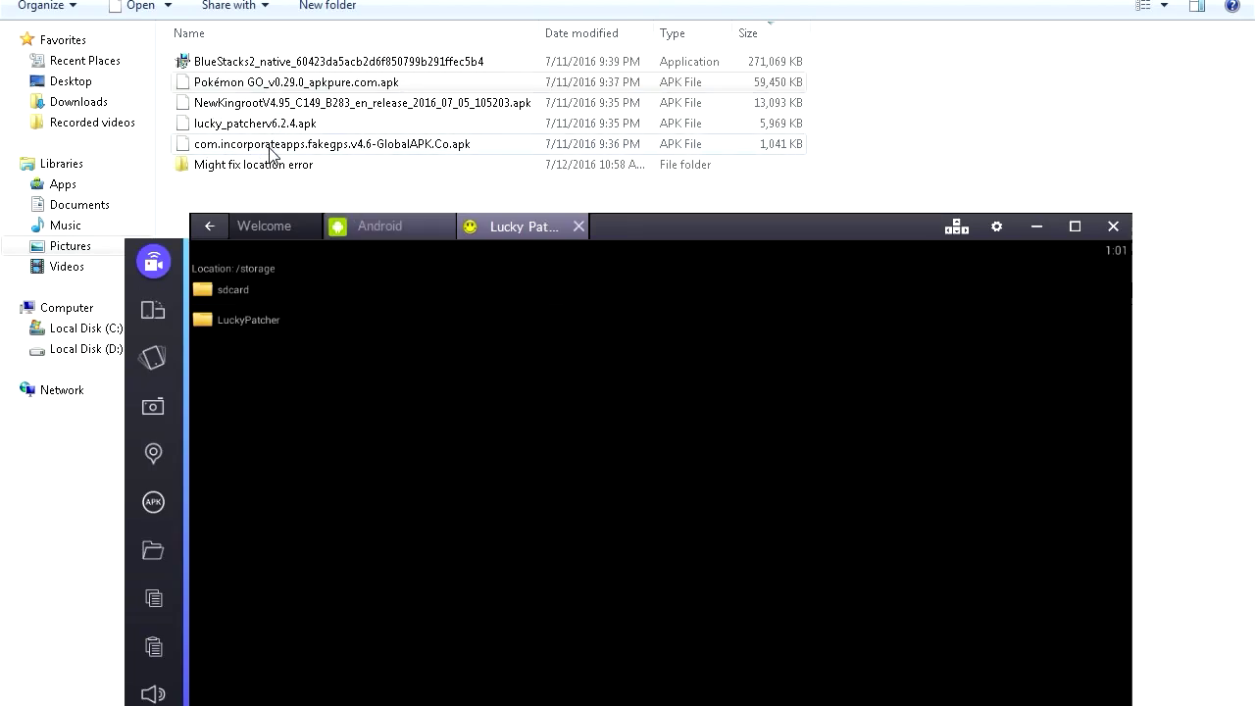
- Copy com.incorporateapps.fakegps.v4.6-GlobalAPK.Co.apk into the Windows Pictures library, replacing the existing copy
left_click(369, 145)
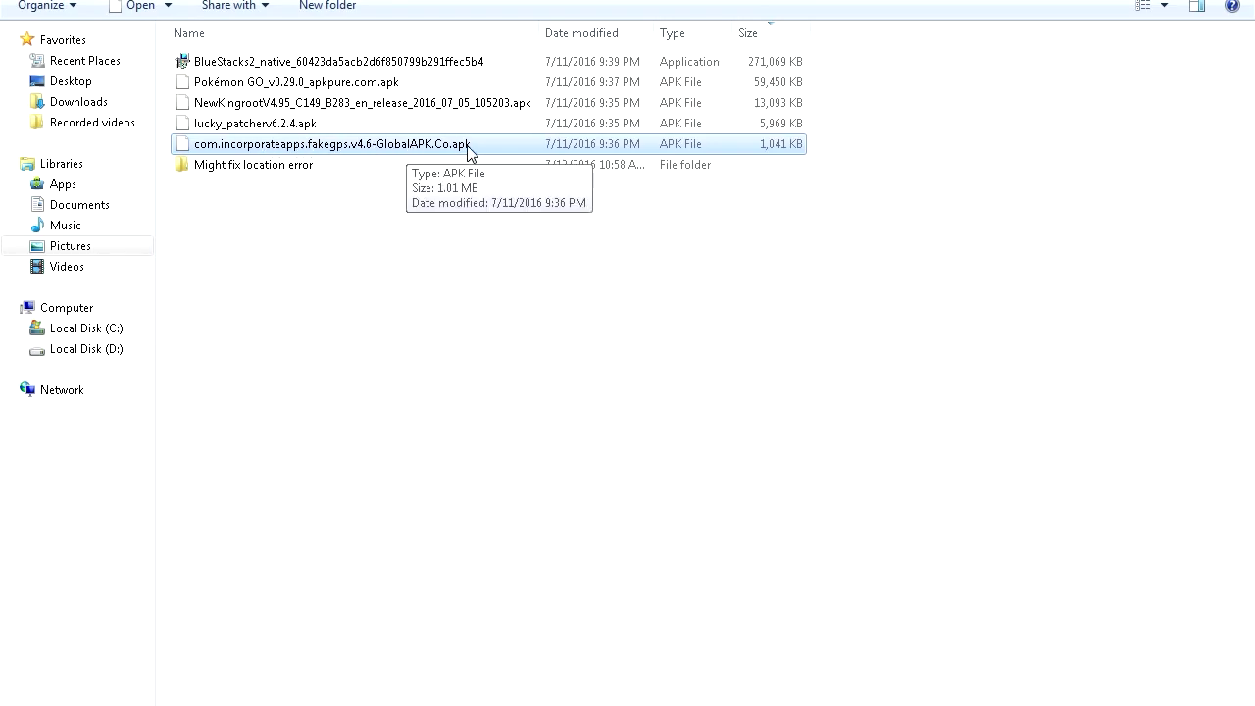
right_click(483, 152)
left_click(605, 385)
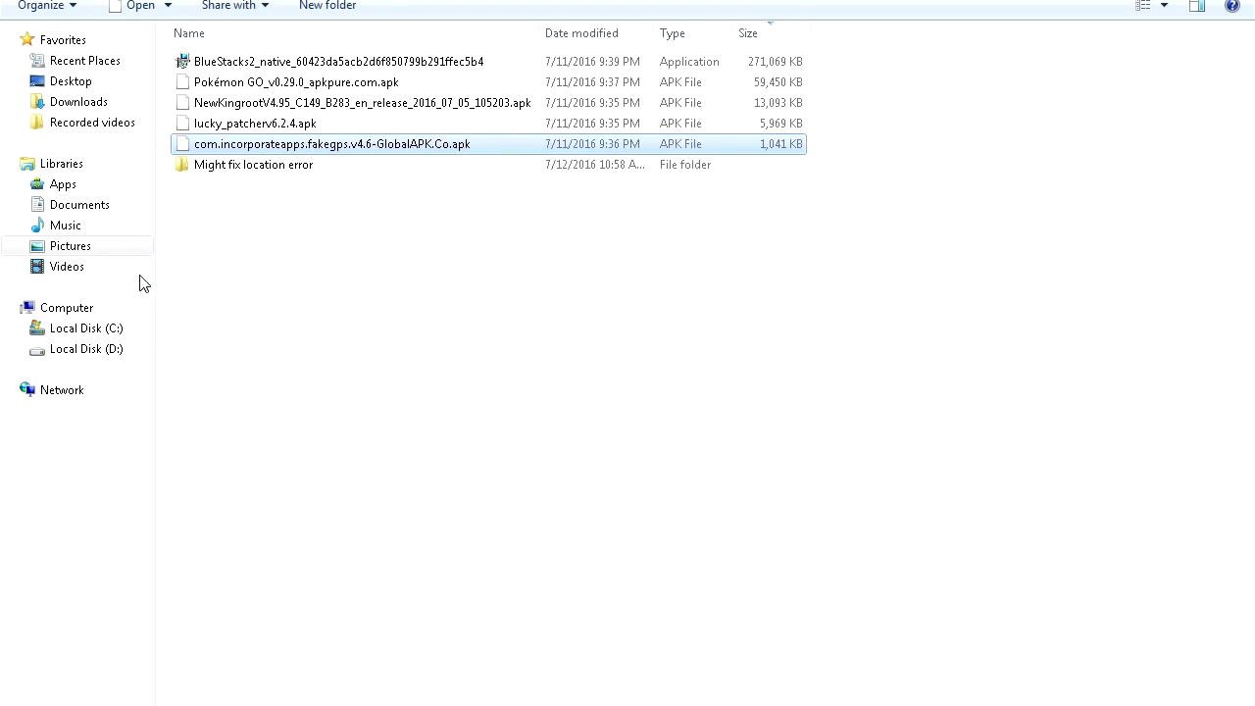
left_click(95, 249)
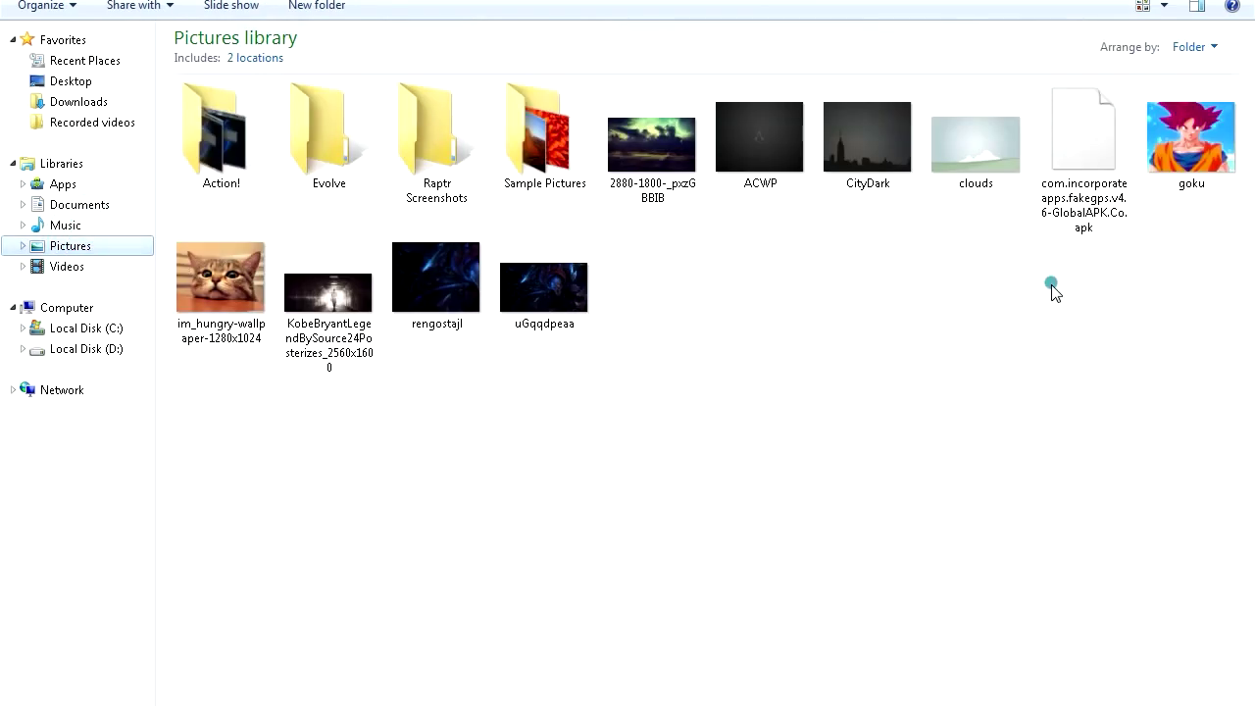
right_click(974, 284)
left_click(1005, 420)
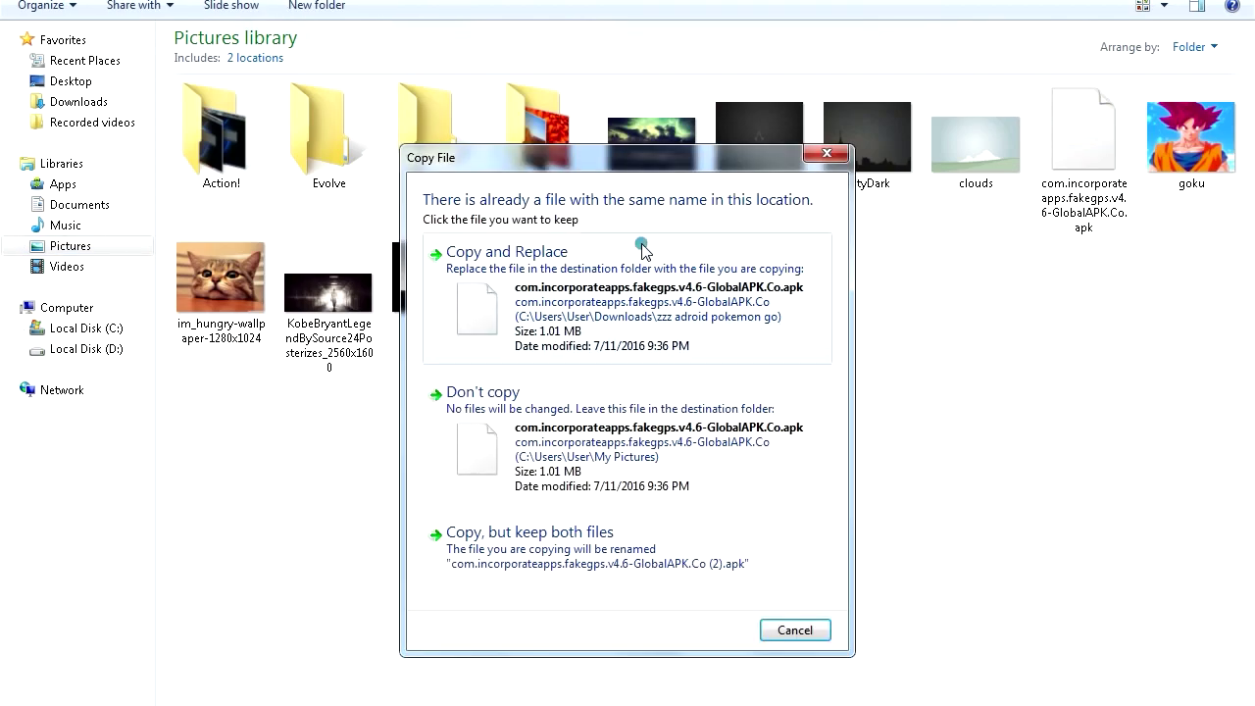
left_click(643, 248)
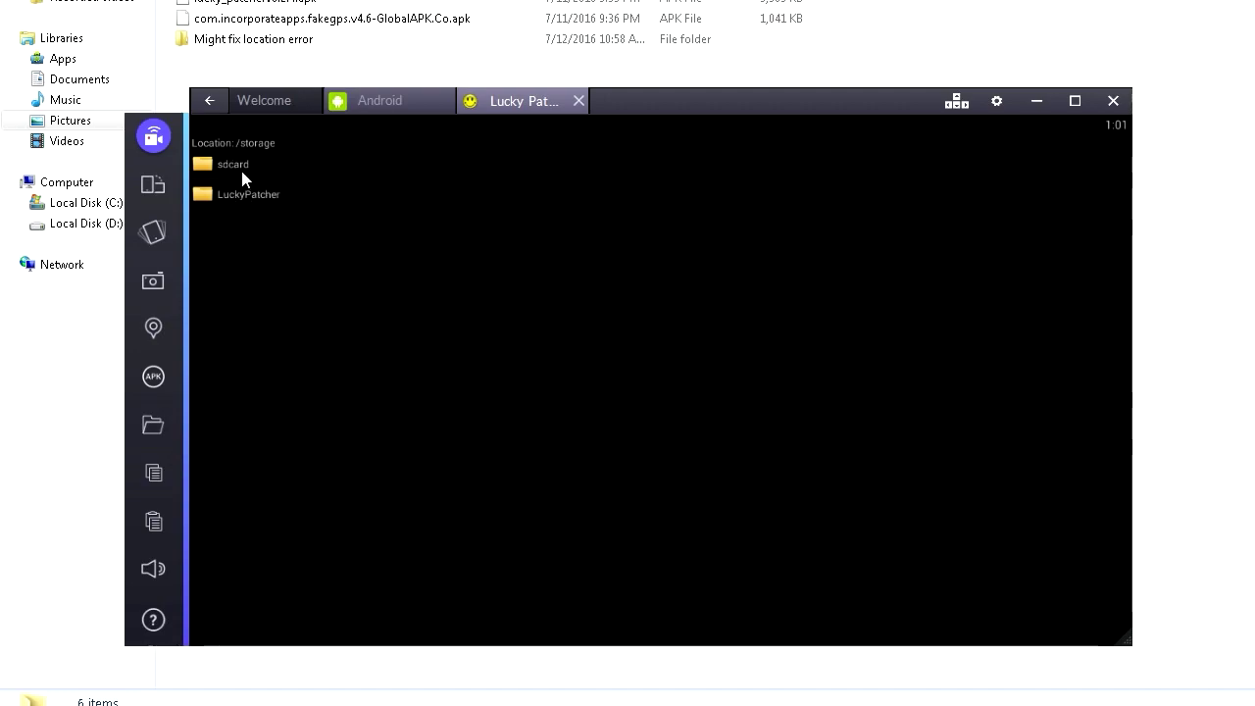
- Install the fake GPS APK from sdcard/windows/Pictures as a system app, decline the reboot, and close Lucky Patcher
left_click(242, 167)
left_click(251, 619)
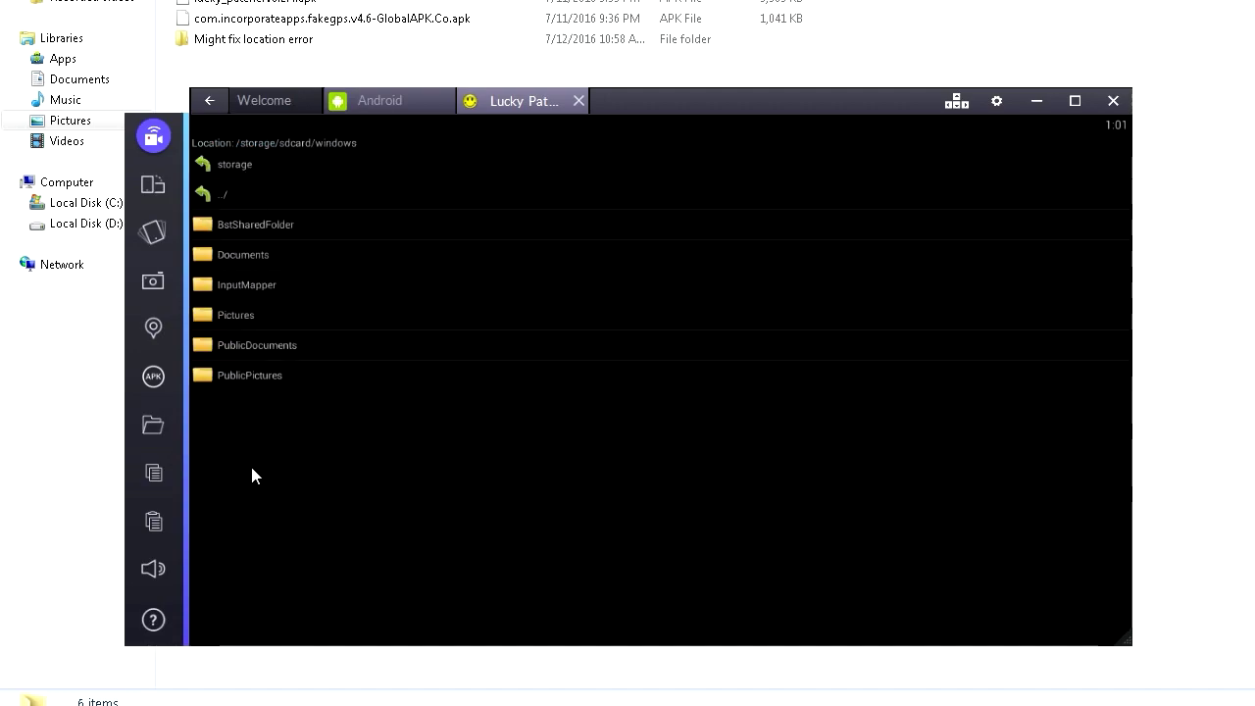
left_click(230, 314)
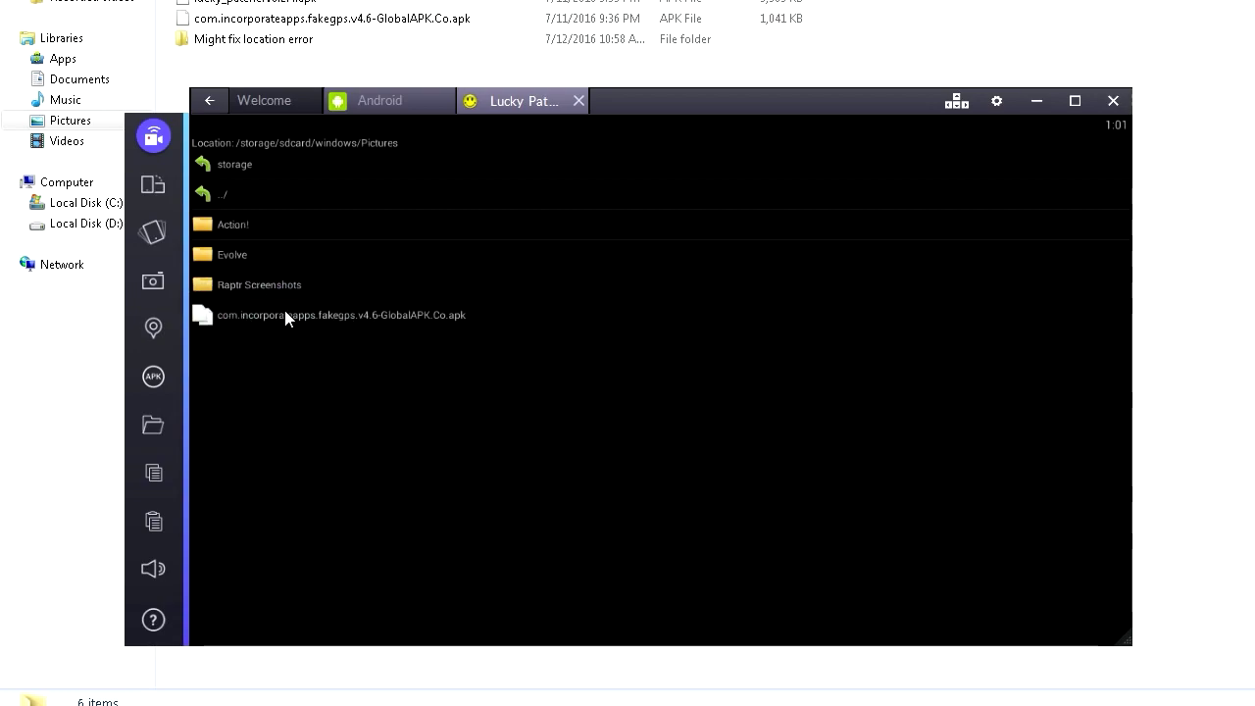
left_click(312, 316)
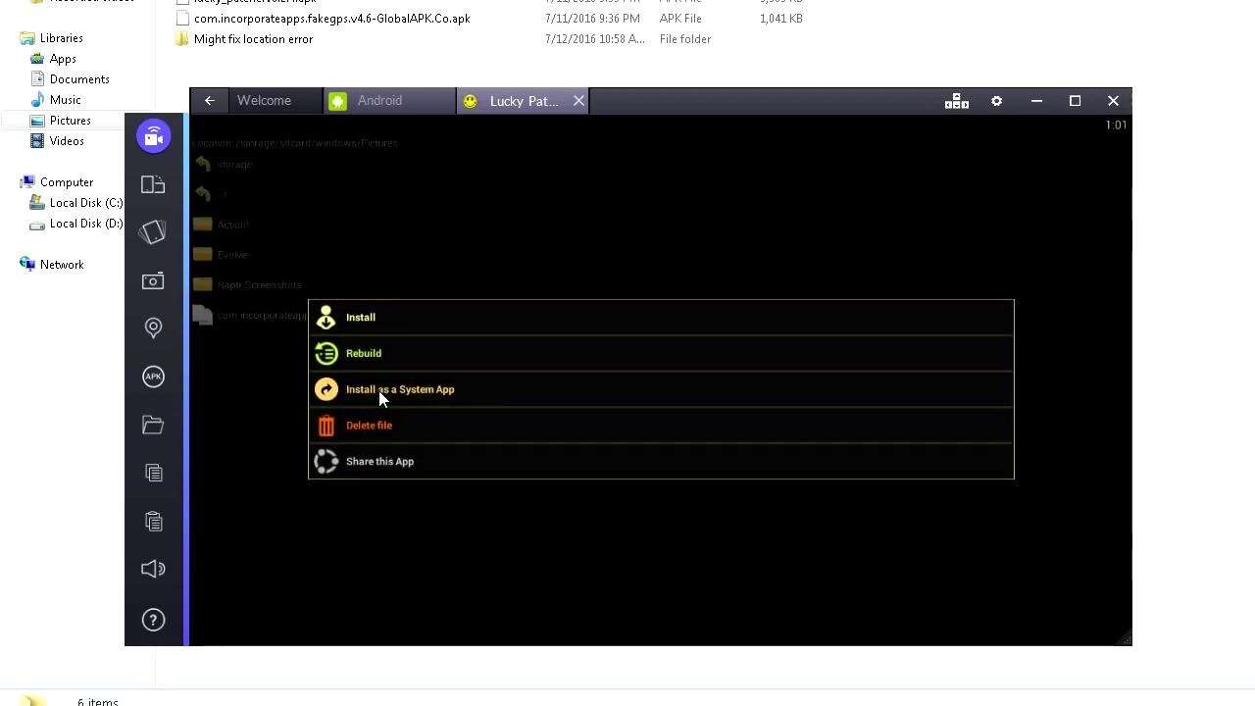
left_click(406, 388)
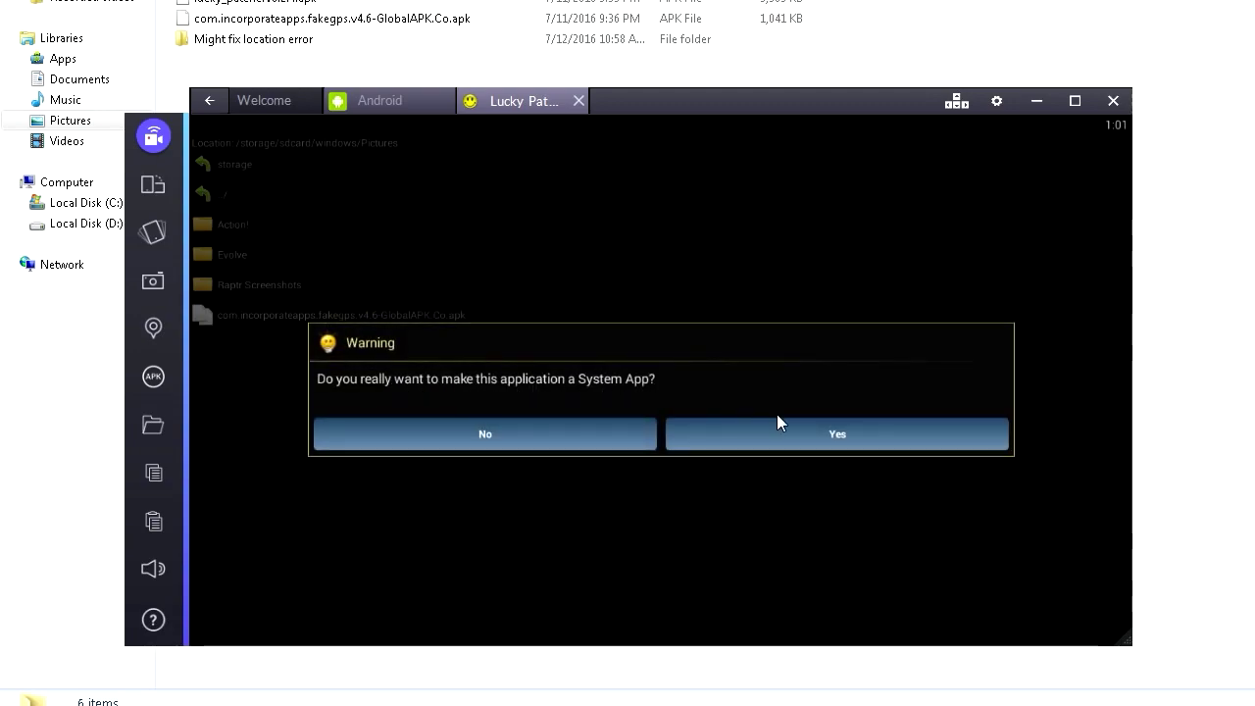
left_click(802, 434)
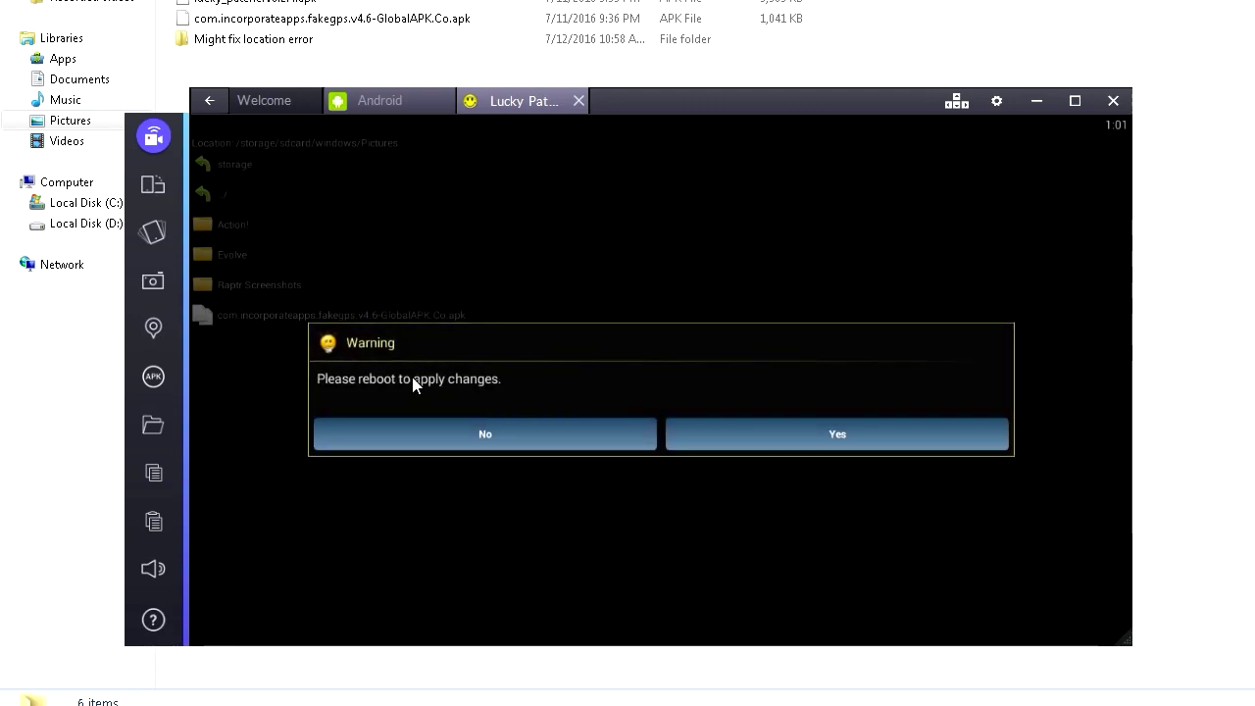
left_click(490, 434)
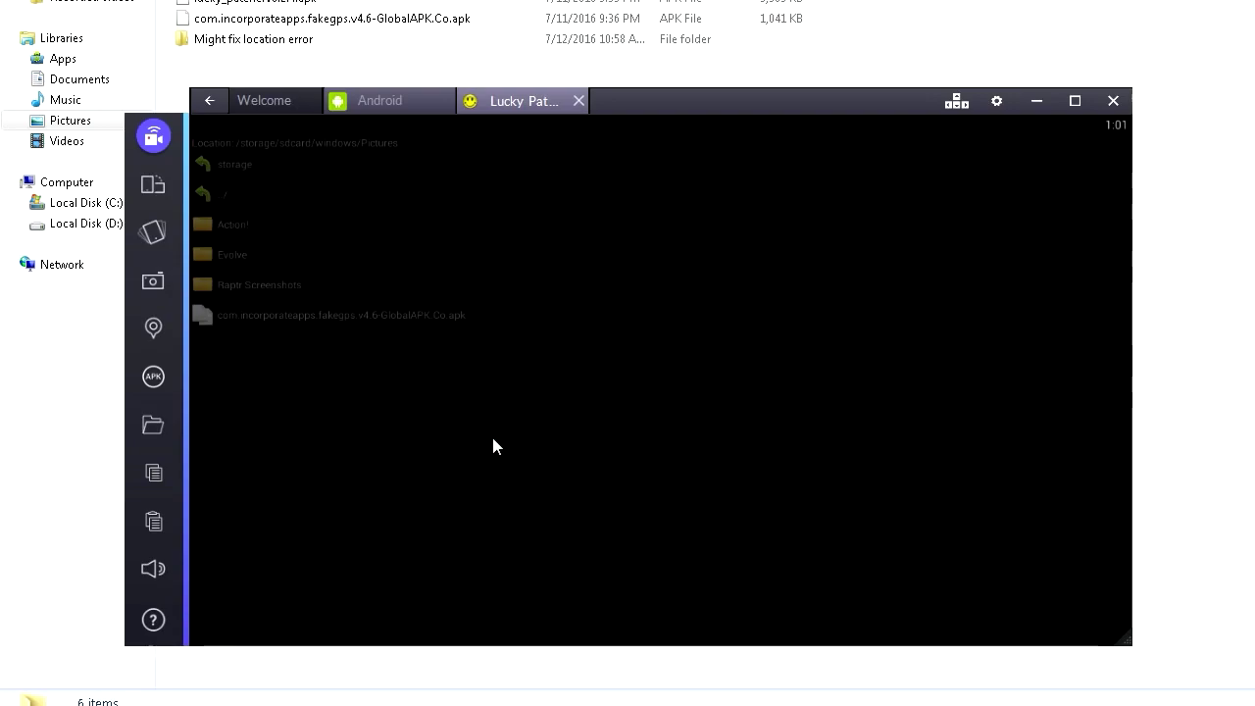
left_click(578, 101)
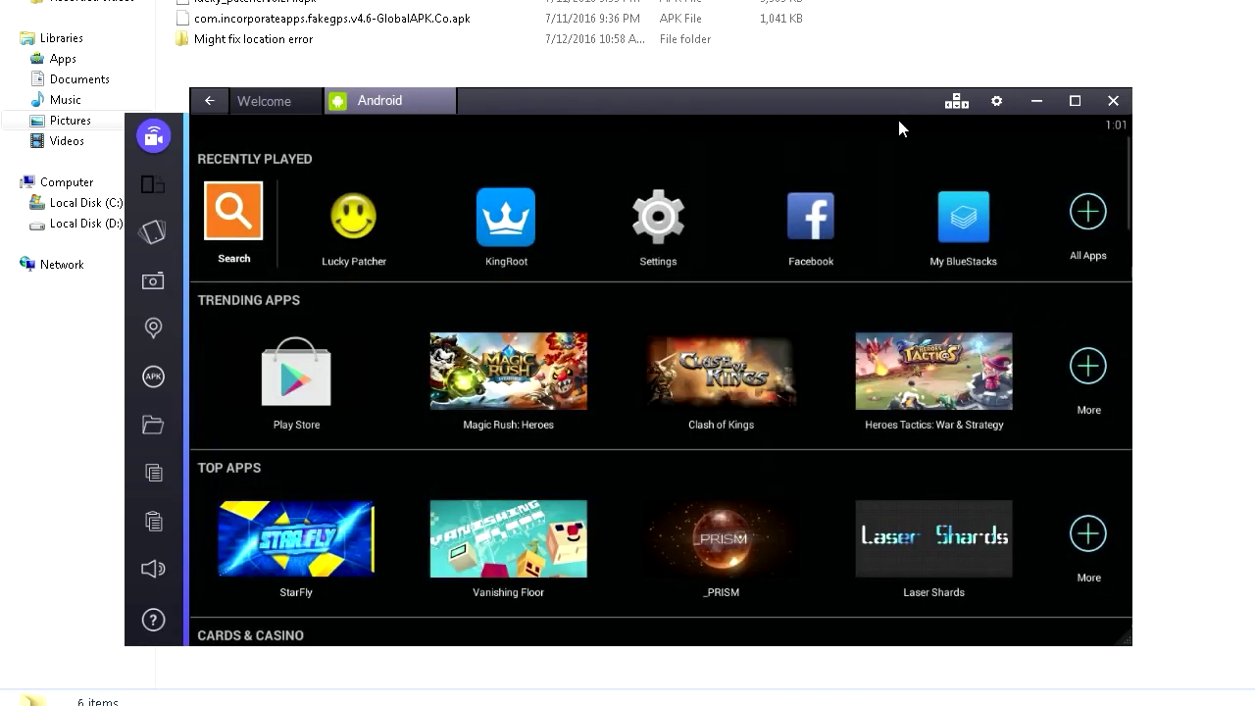
- Restart the Android plugin of BlueStacks and open the list of all apps
left_click(997, 102)
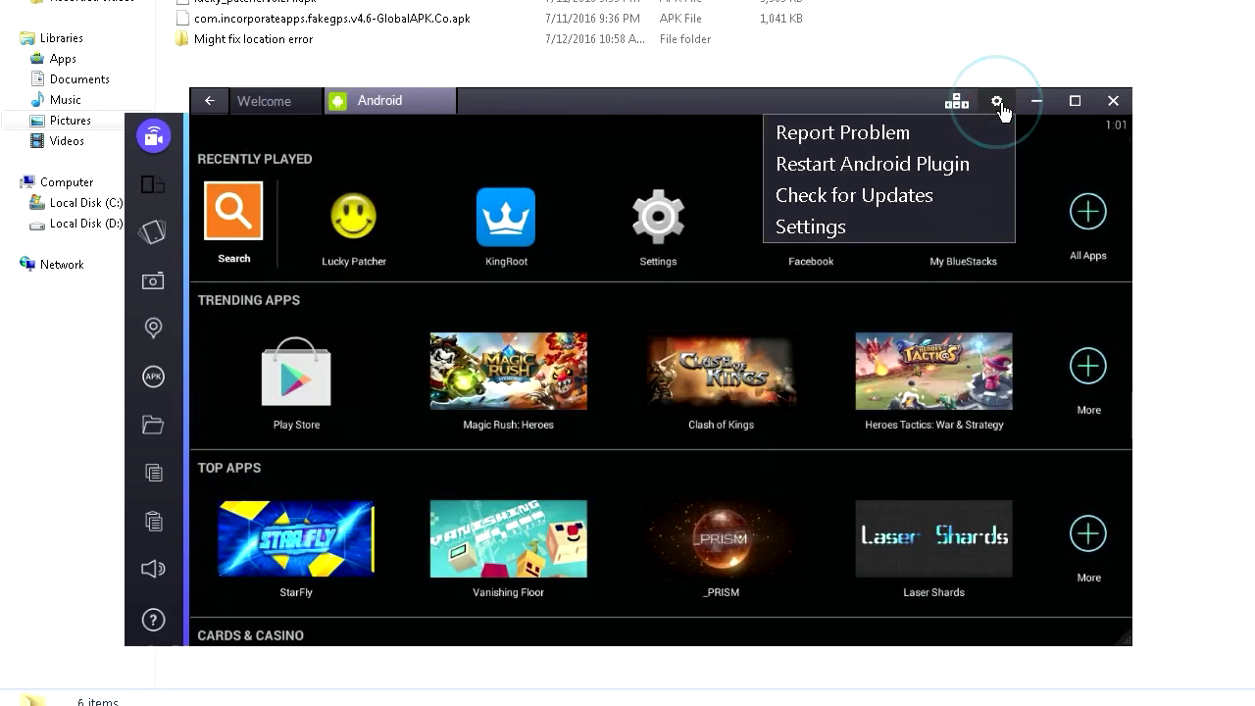
left_click(850, 174)
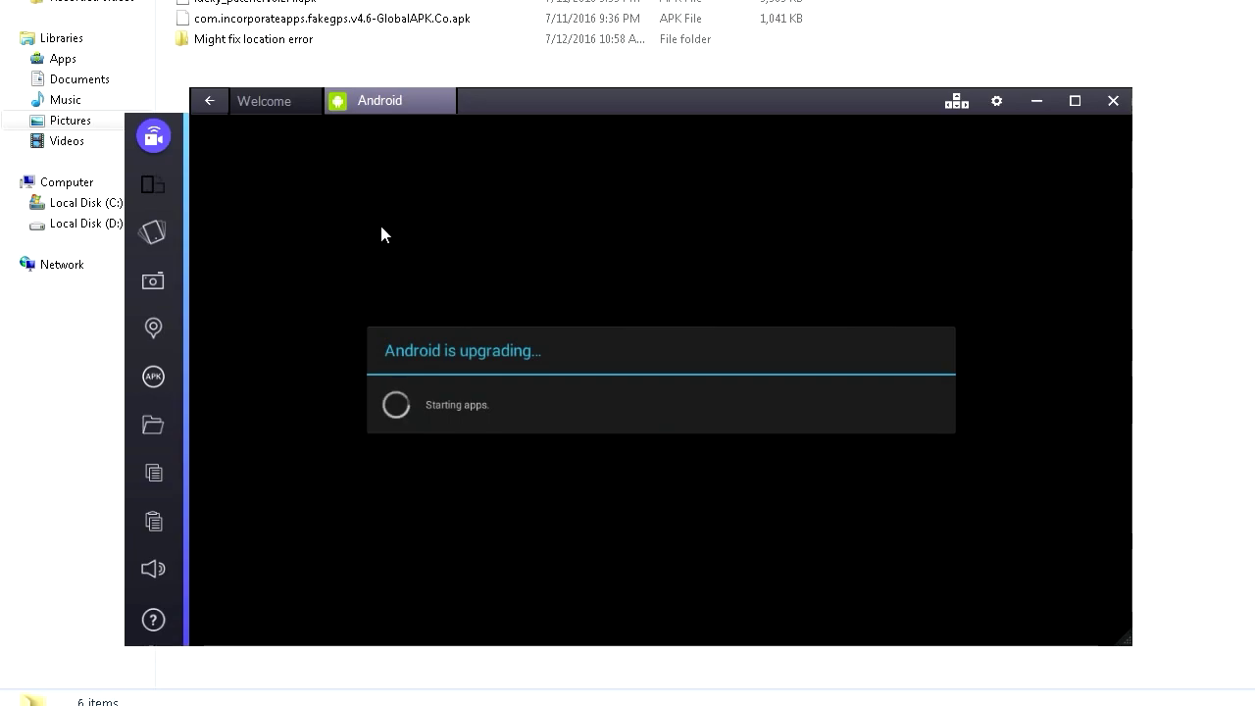
left_click(504, 217)
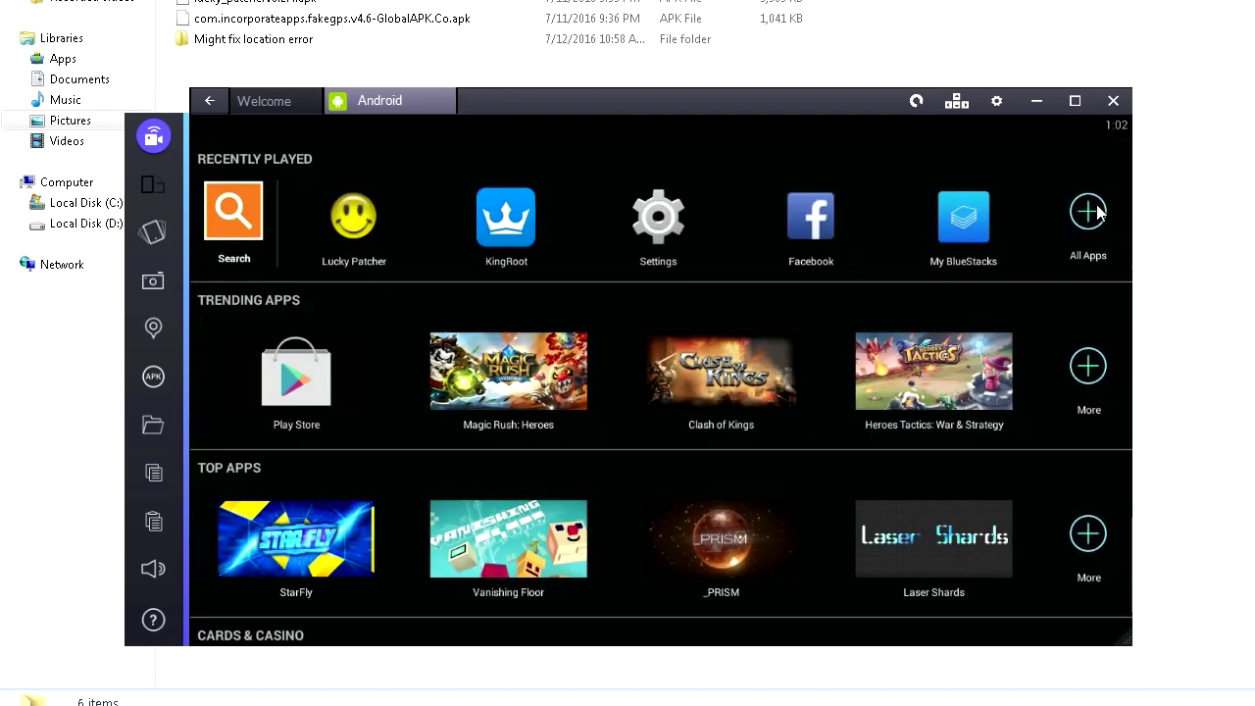
left_click(1099, 212)
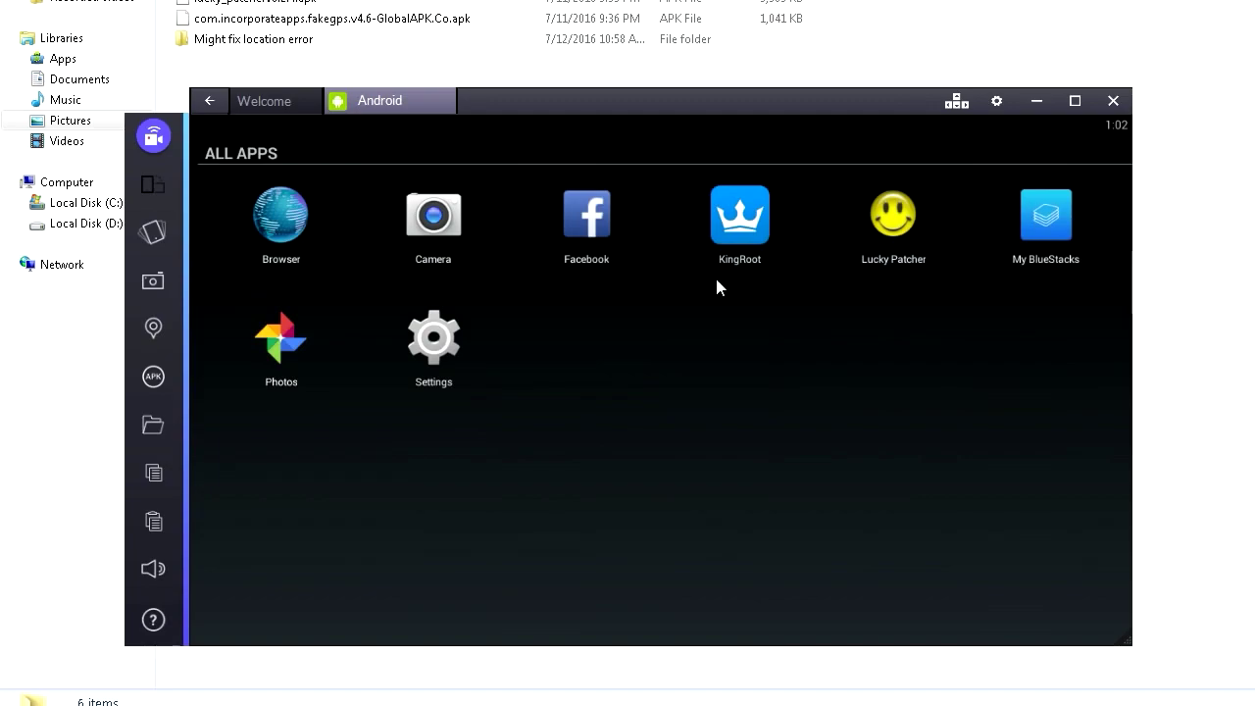
- Install Pokémon GO_v0.29.0_apkpure.com.apk from the zzz adroid pokemon go folder and reload the list of all apps
left_click(153, 376)
left_click(348, 308)
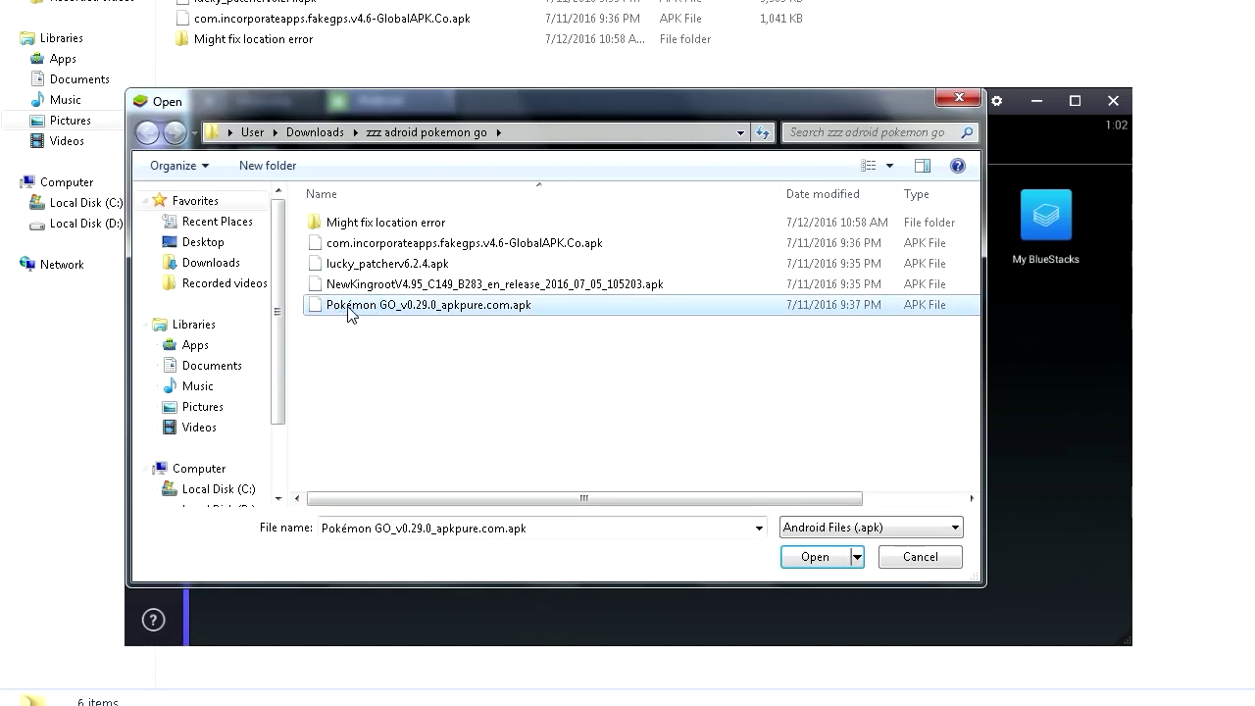
left_click(814, 558)
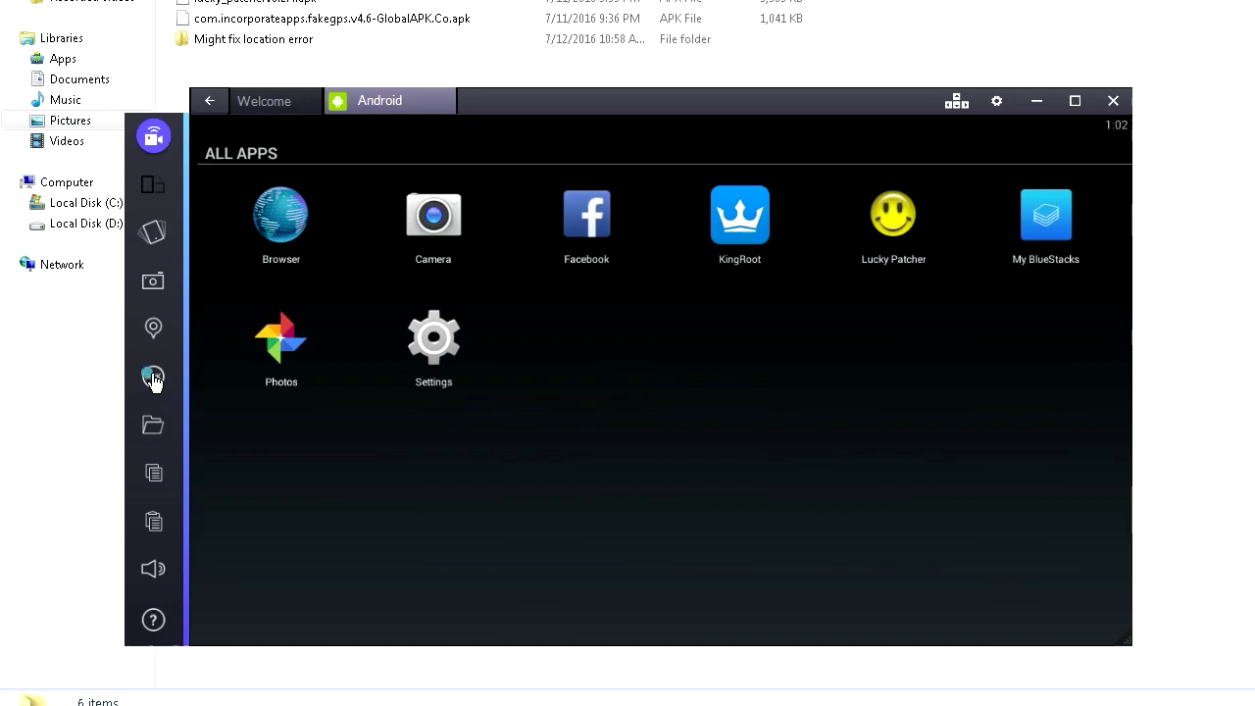
left_click(153, 377)
left_click(358, 307)
left_click(789, 554)
left_click(153, 377)
double_click(362, 230)
left_click(209, 101)
left_click(1092, 210)
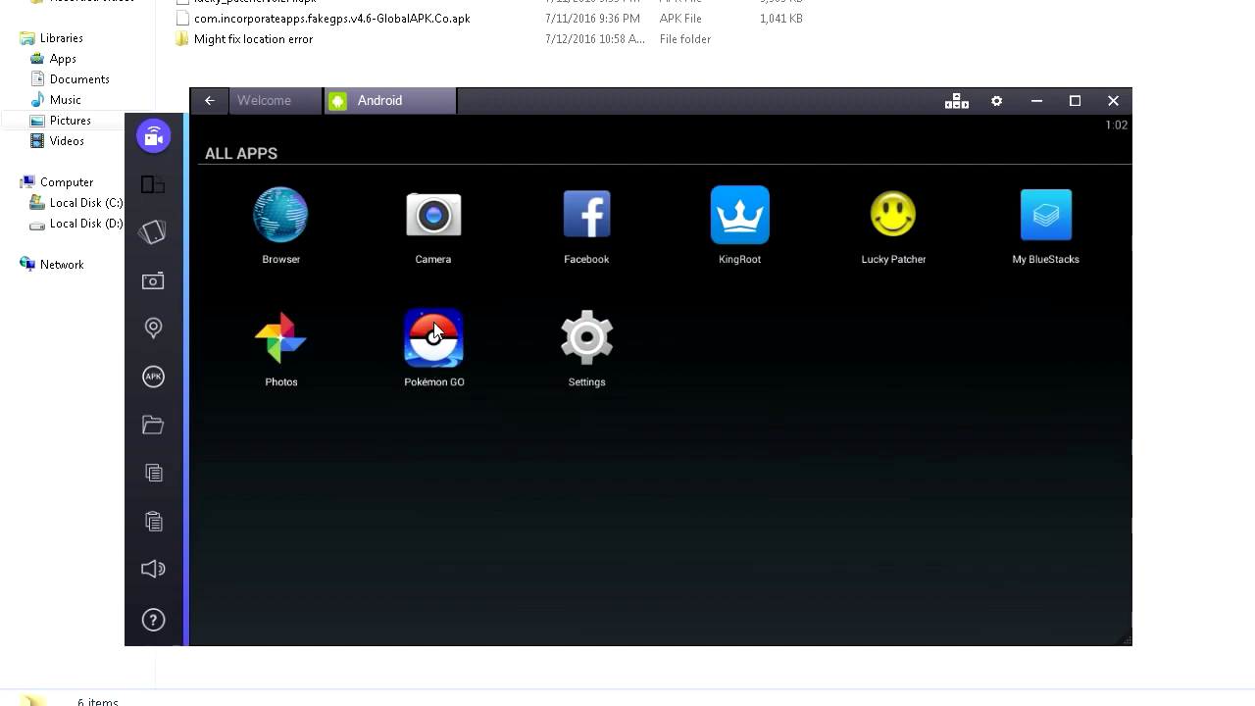
- Launch Lucky Patcher, check the location mode in the Android settings, and close the settings
left_click(895, 208)
left_click(997, 101)
left_click(902, 226)
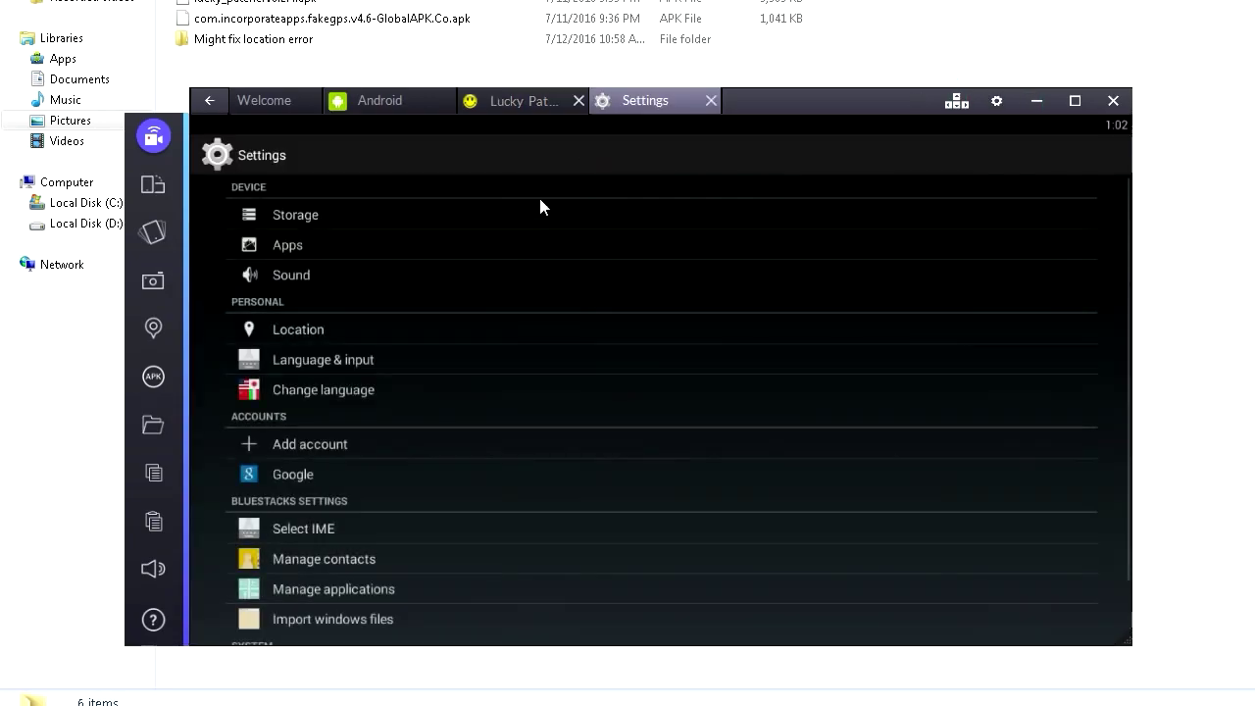
left_click(304, 335)
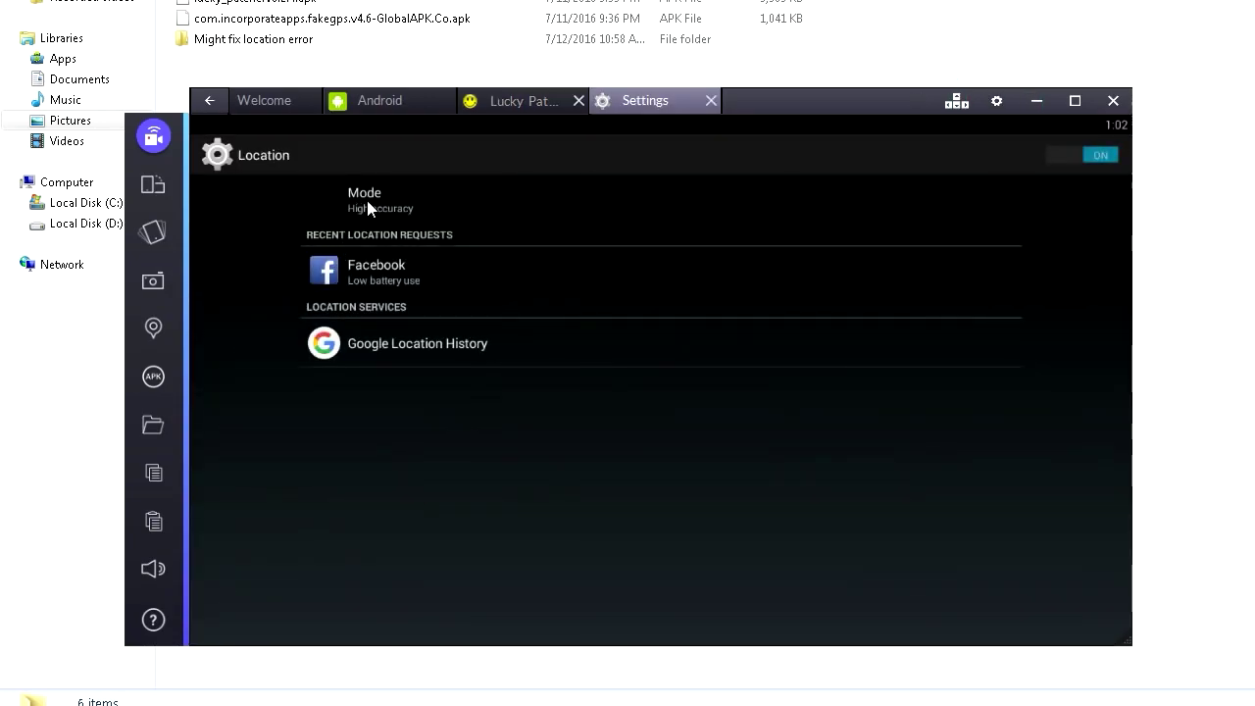
left_click(709, 102)
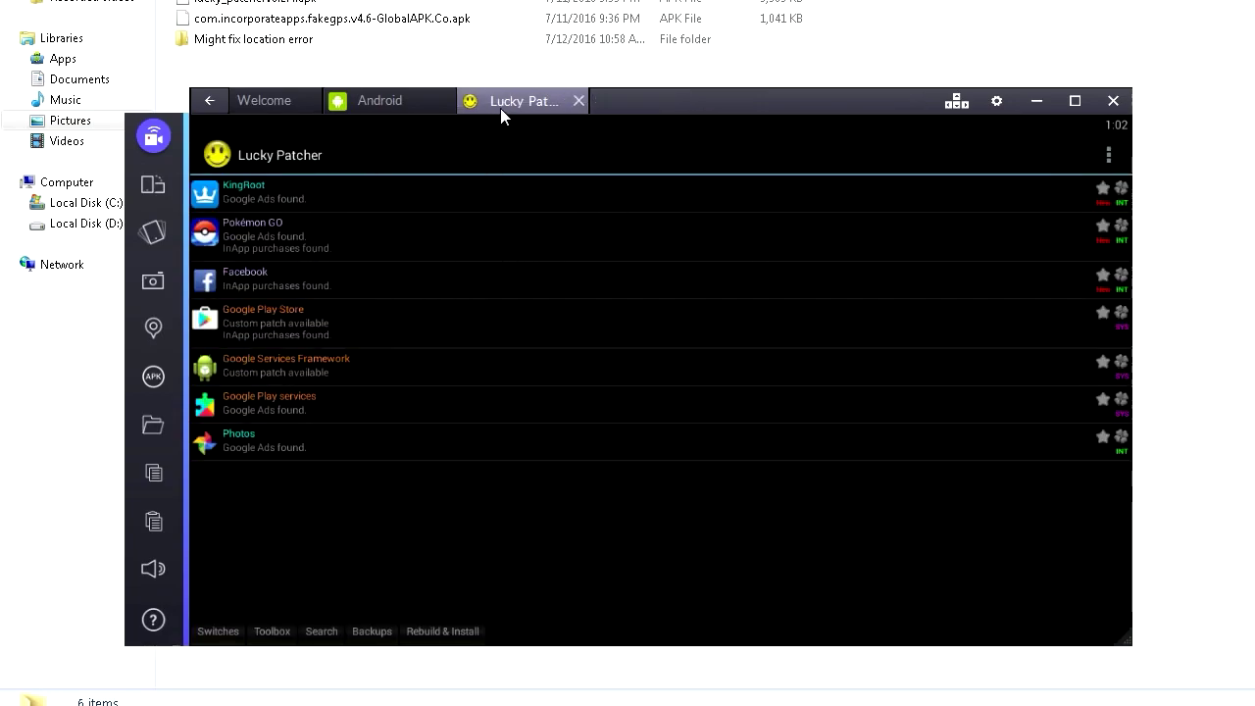
- Filter Lucky Patcher's app list to show system apps
left_click(326, 634)
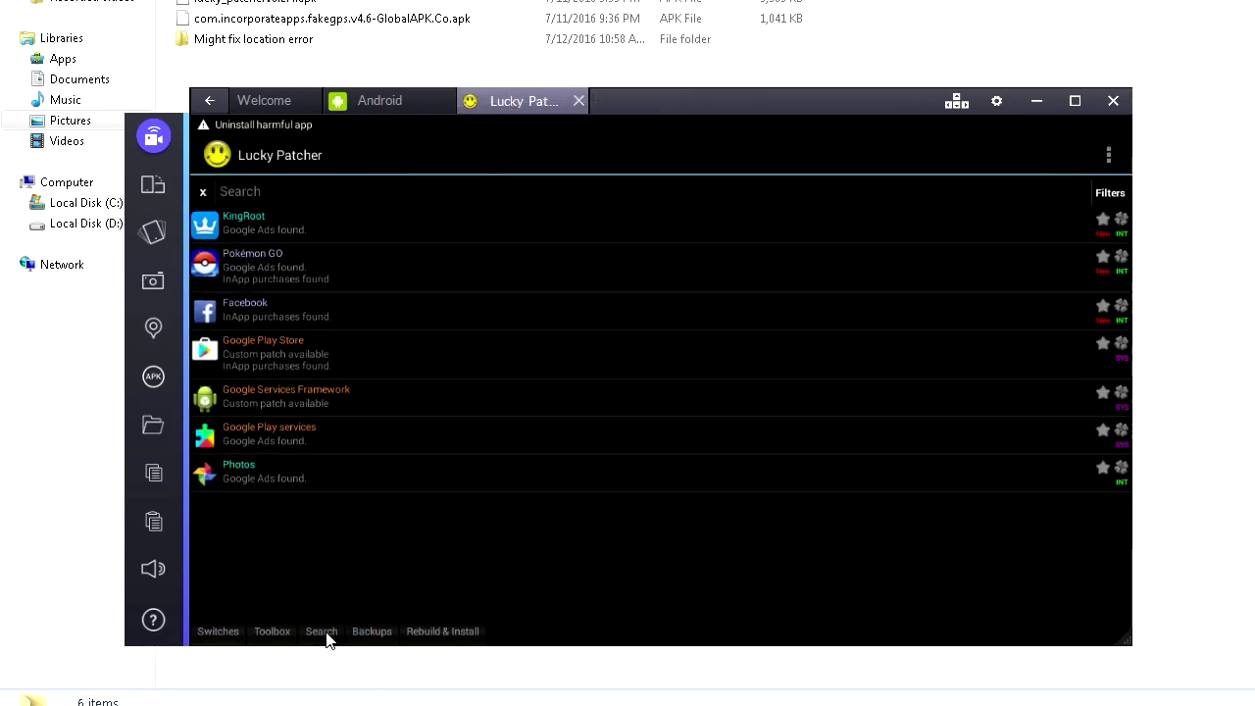
left_click(1108, 194)
left_click(208, 433)
left_click(613, 520)
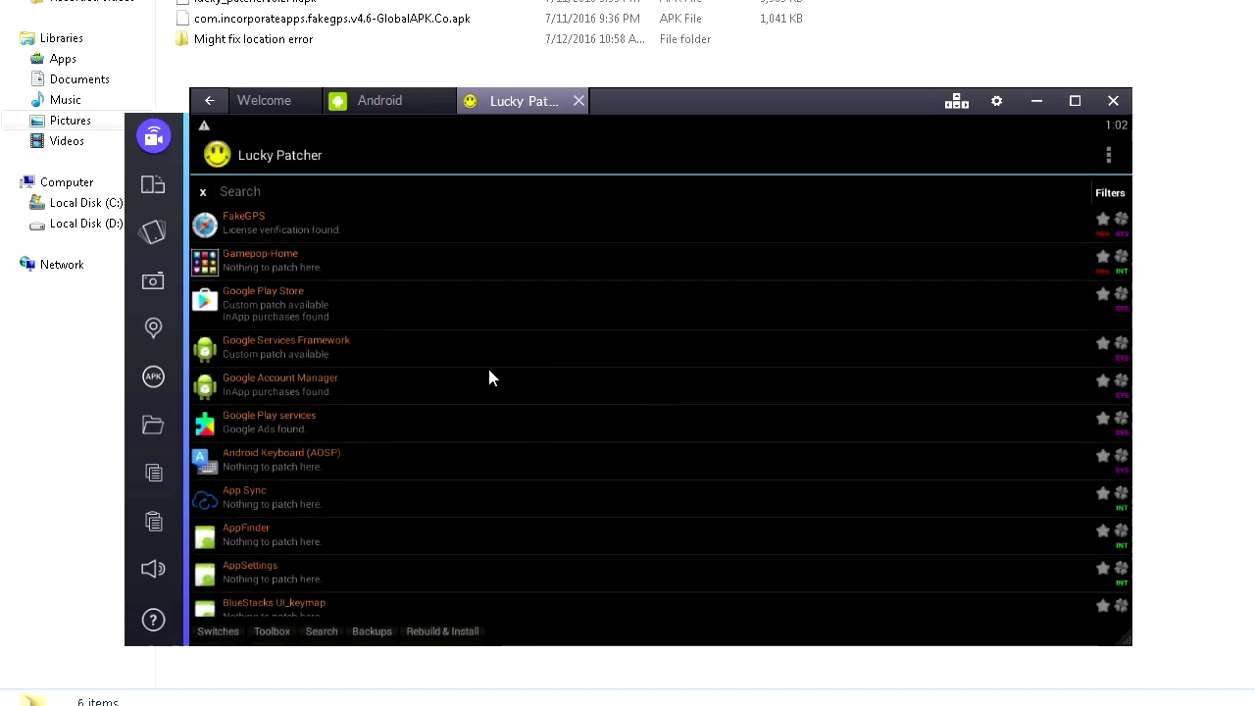
- Launch FakeGPS from its entry in Lucky Patcher and dismiss the How to operate instructions
left_click(249, 223)
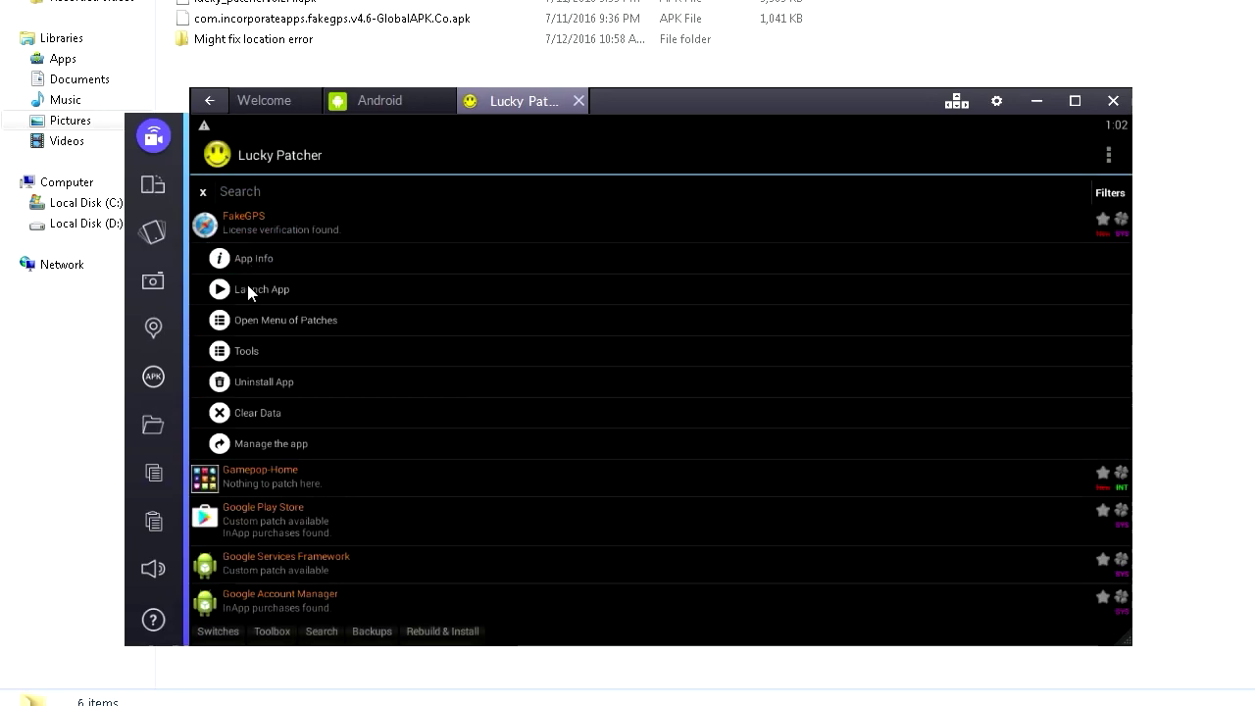
left_click(245, 292)
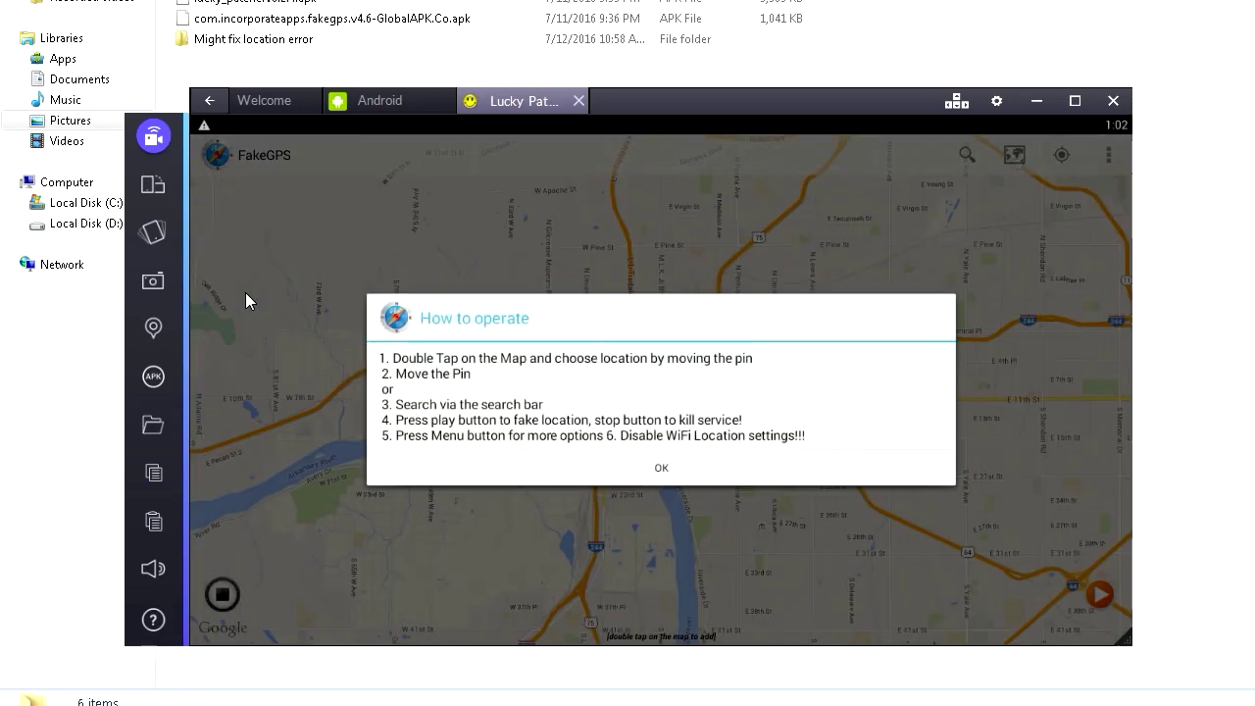
left_click(661, 469)
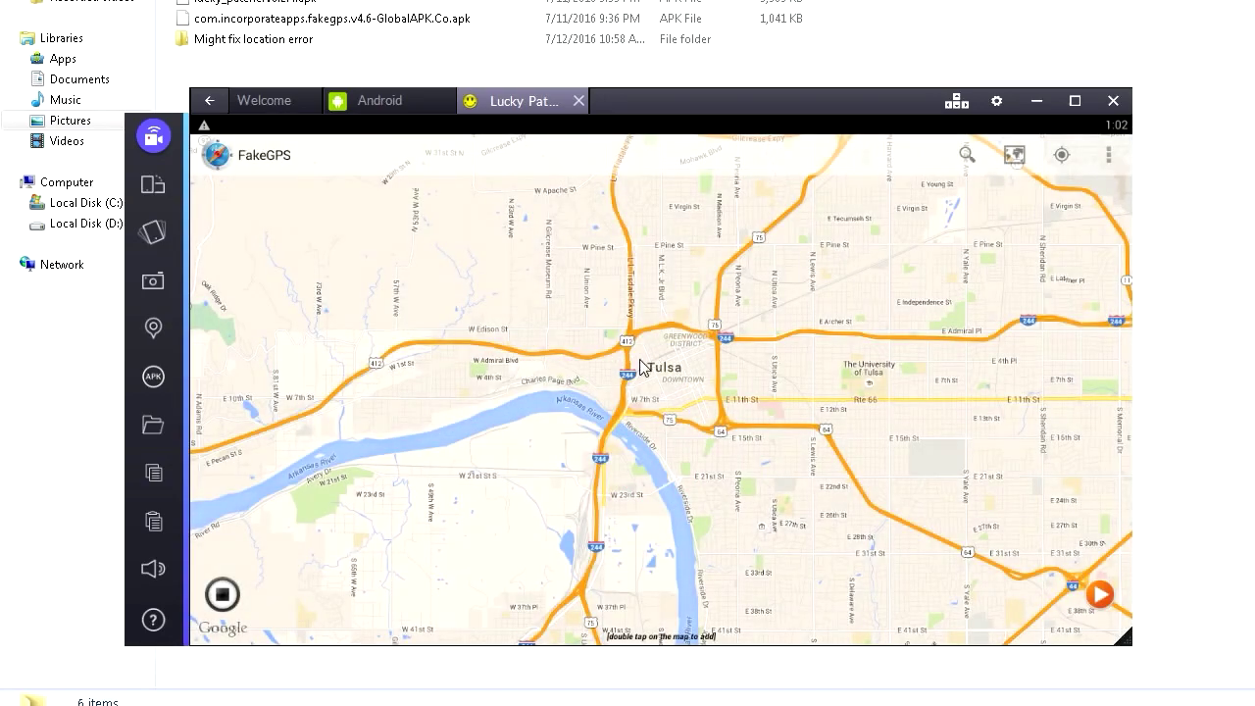
- Enable Expert Mode in the FakeGPS settings, accept its notice, and return to the map
left_click(1110, 155)
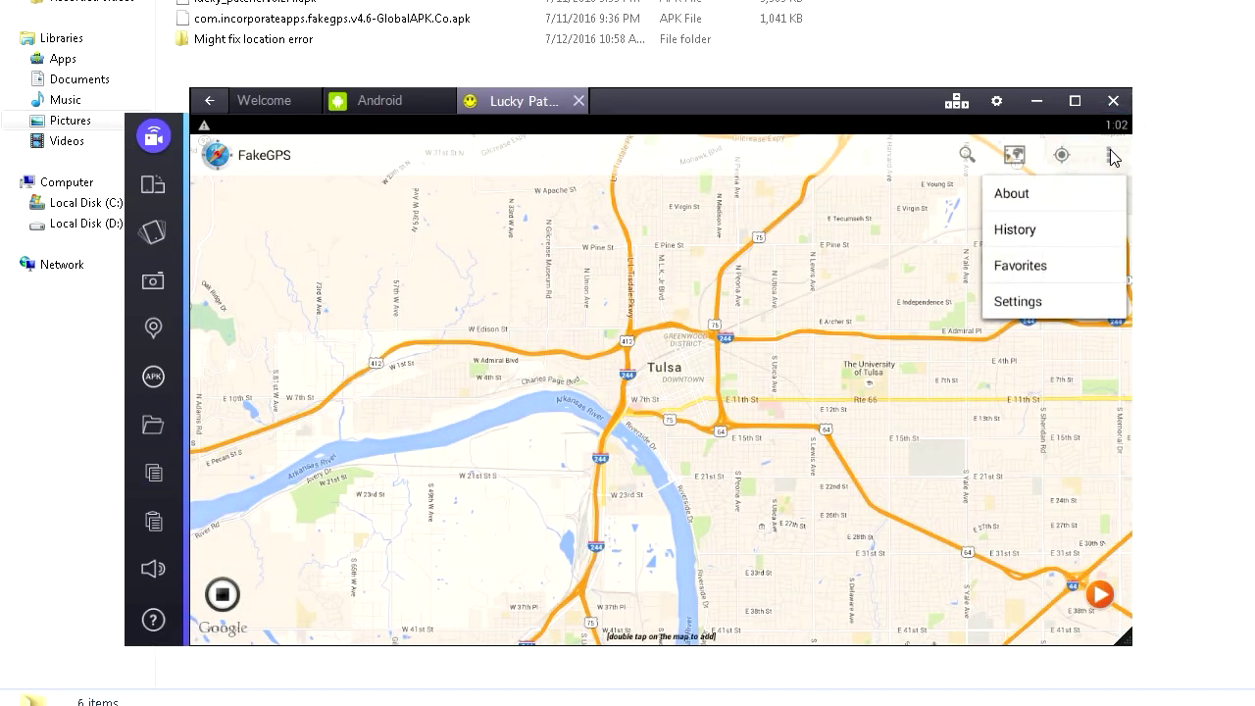
left_click(1018, 302)
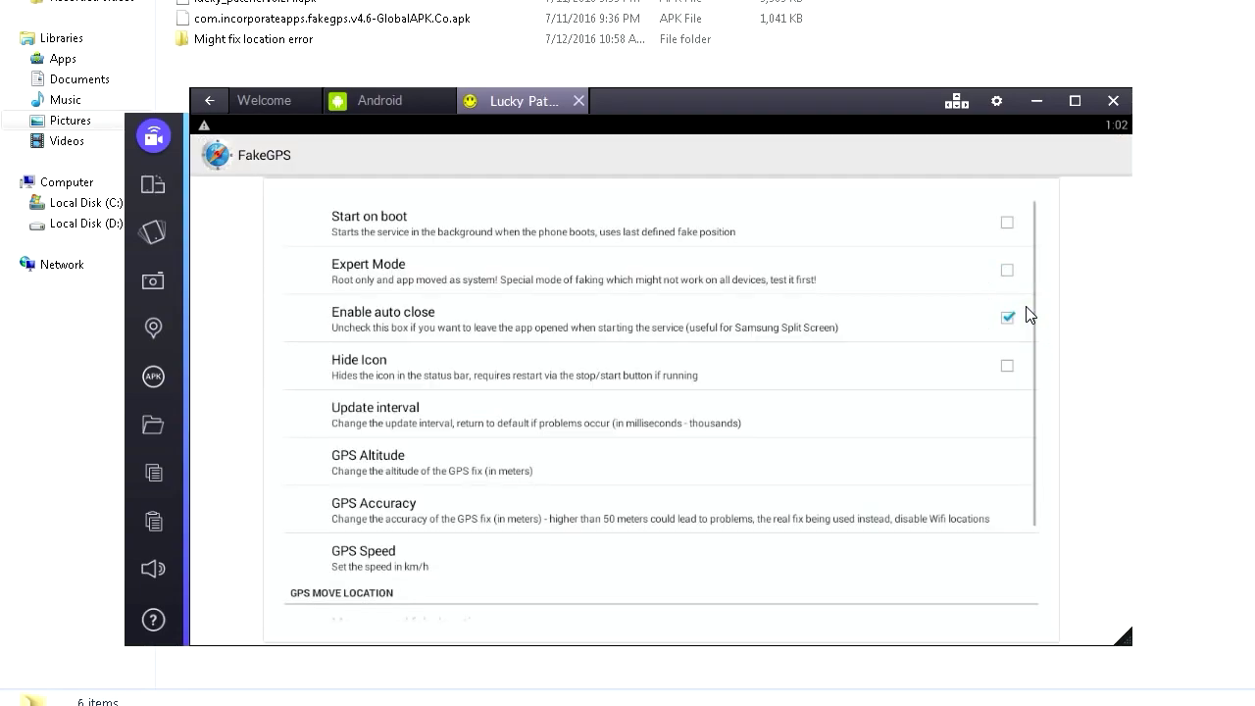
left_click(1008, 270)
left_click(629, 473)
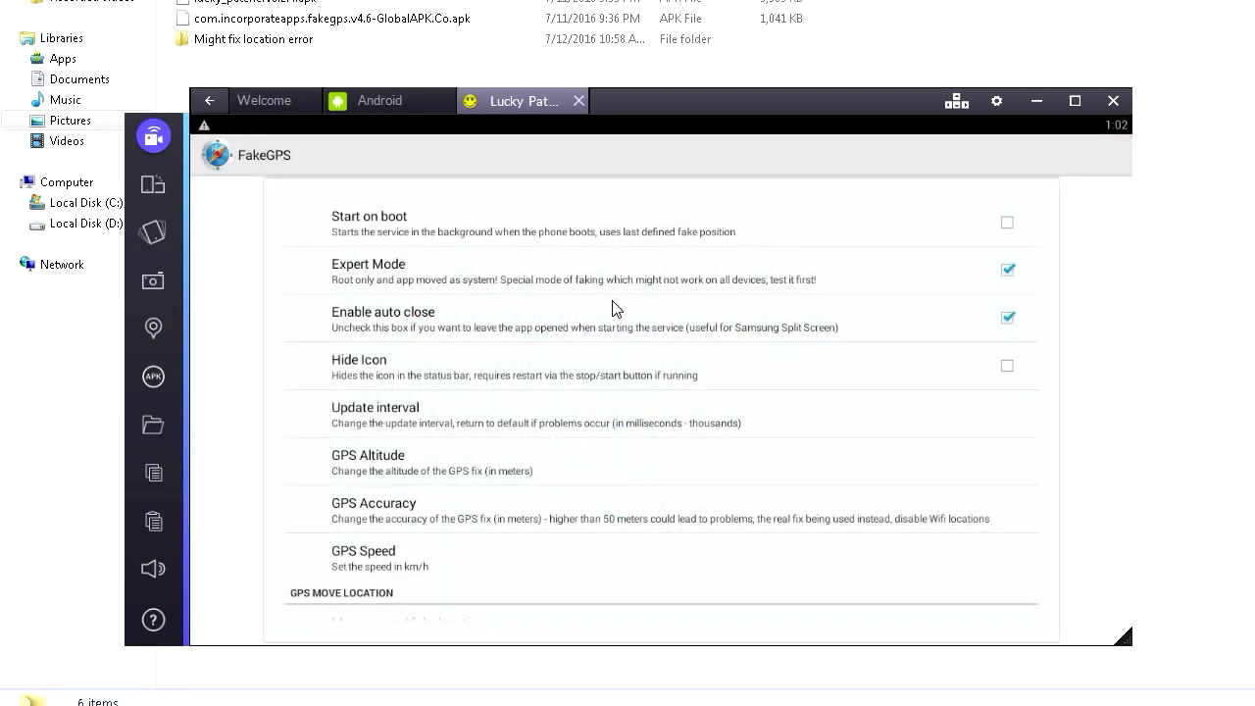
left_click(330, 176)
- Search the FakeGPS map for the Bronx
left_click_drag(670, 368, 585, 358)
left_click(965, 155)
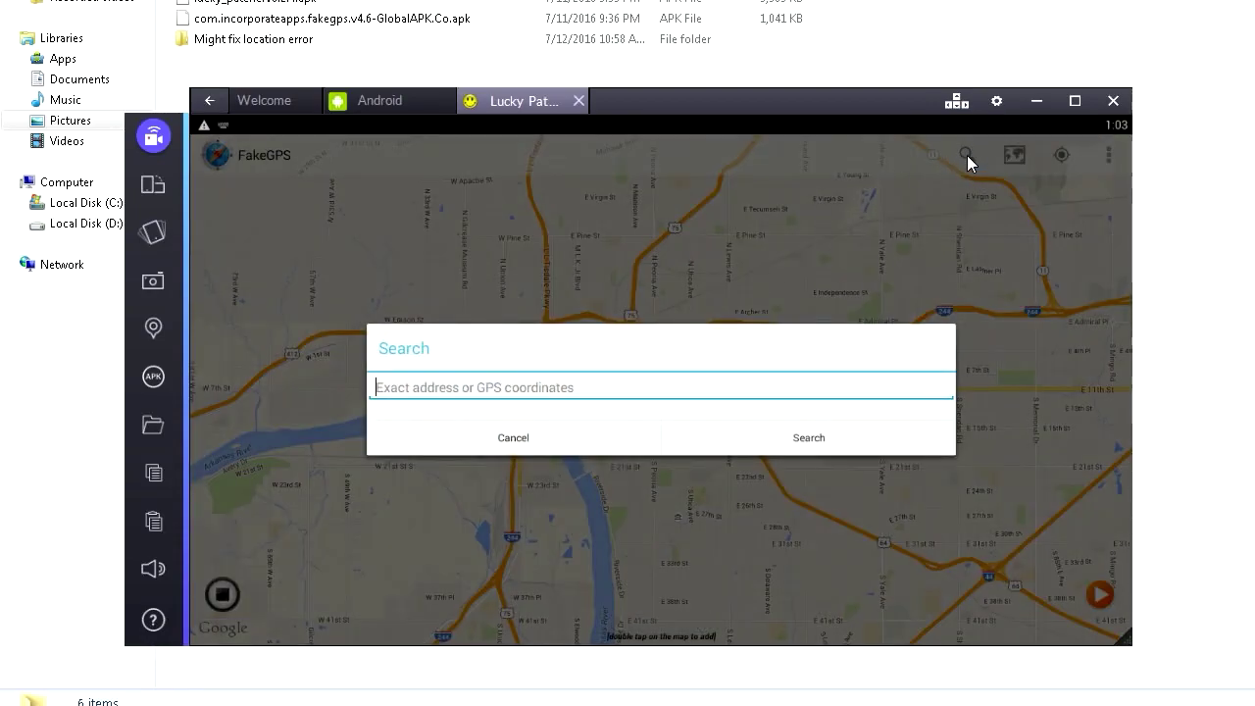
type("br")
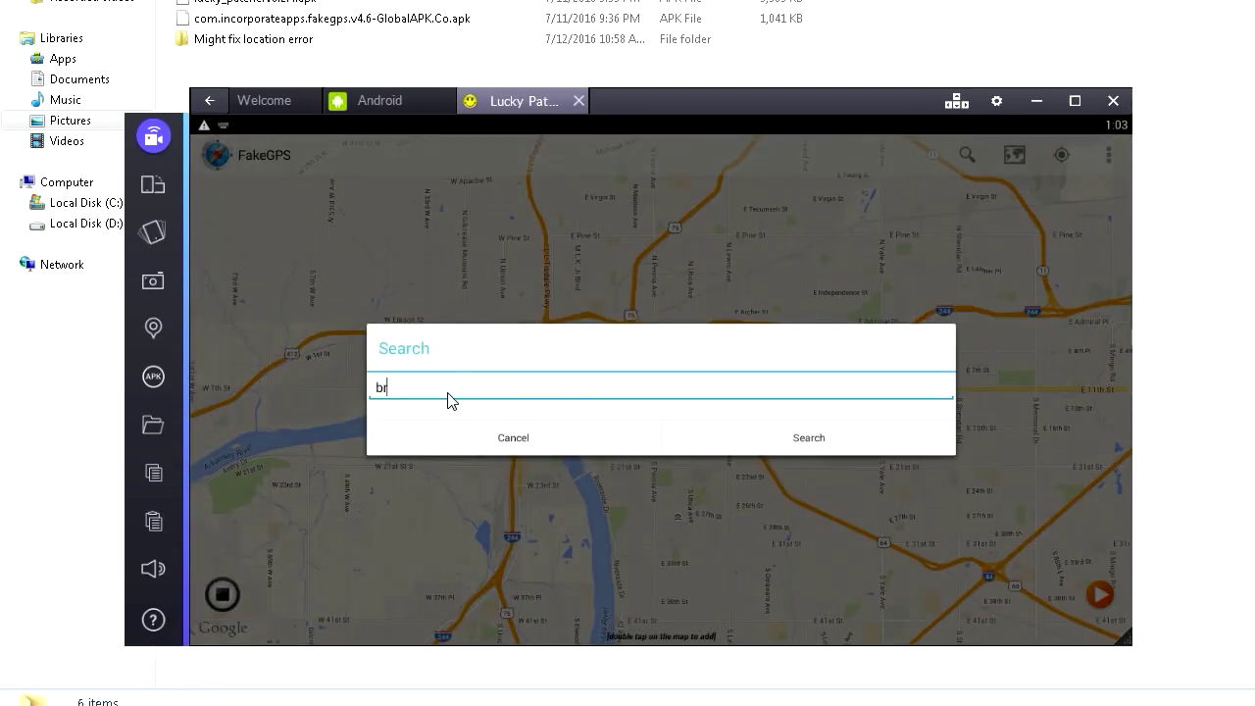
left_click(879, 441)
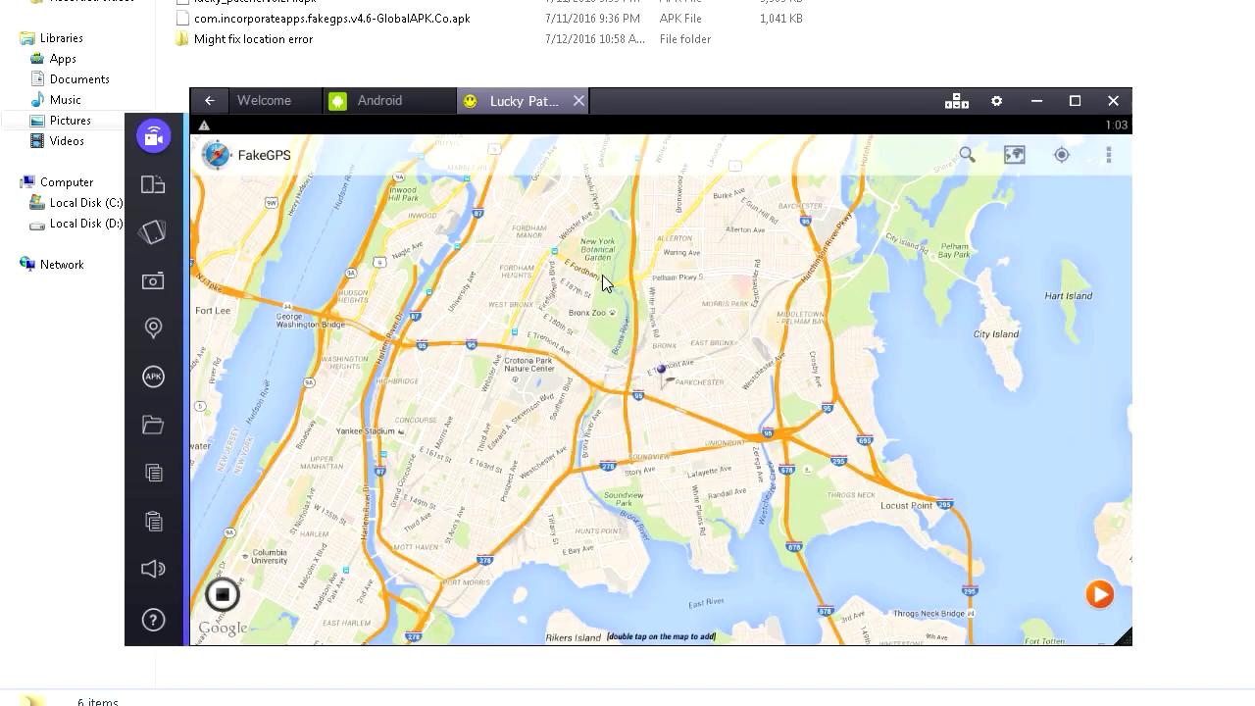
- Place the fake location marker in Bronx Park, beside the New York Botanical Garden
left_click_drag(602, 266, 634, 404)
left_click(703, 627)
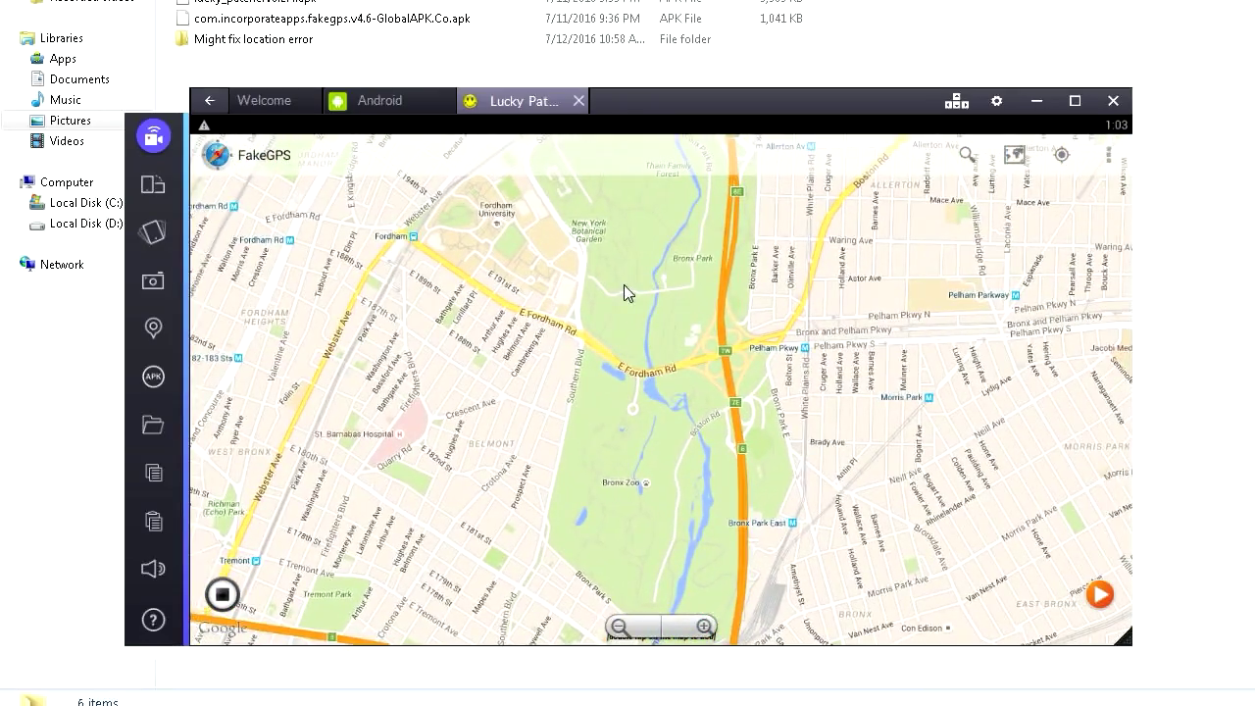
left_click(628, 289)
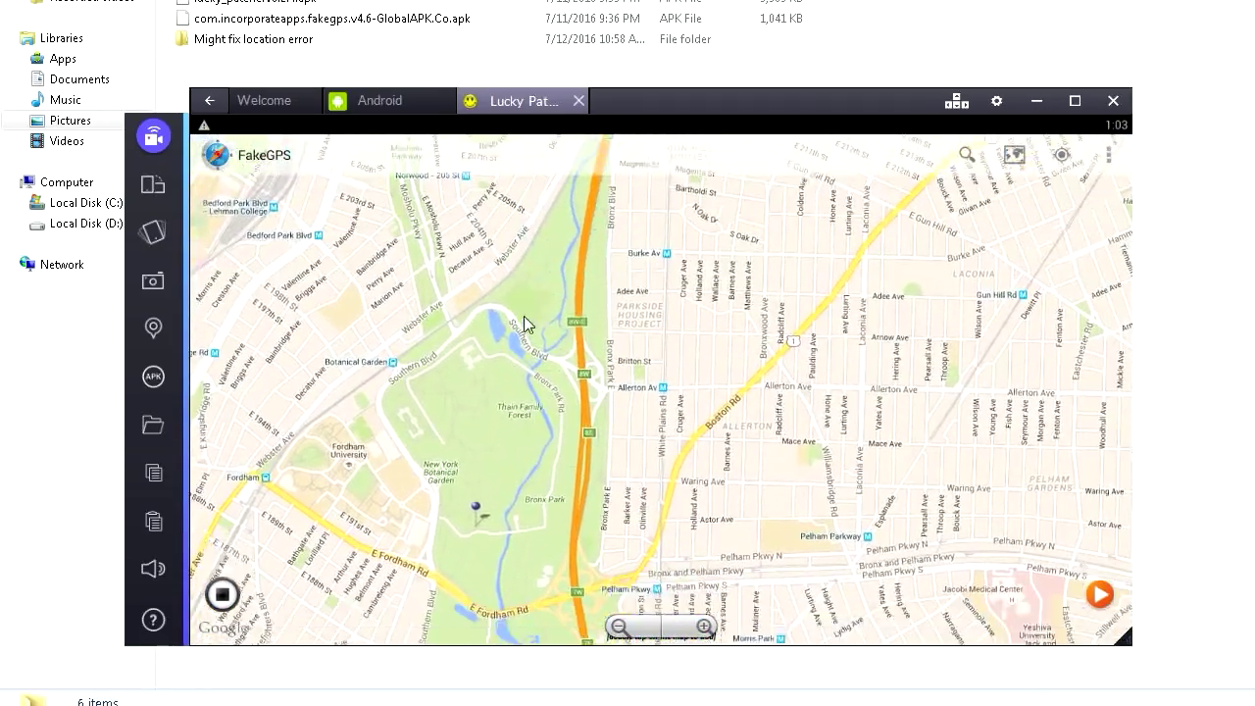
left_click_drag(527, 323, 519, 205)
left_click_drag(504, 409, 560, 401)
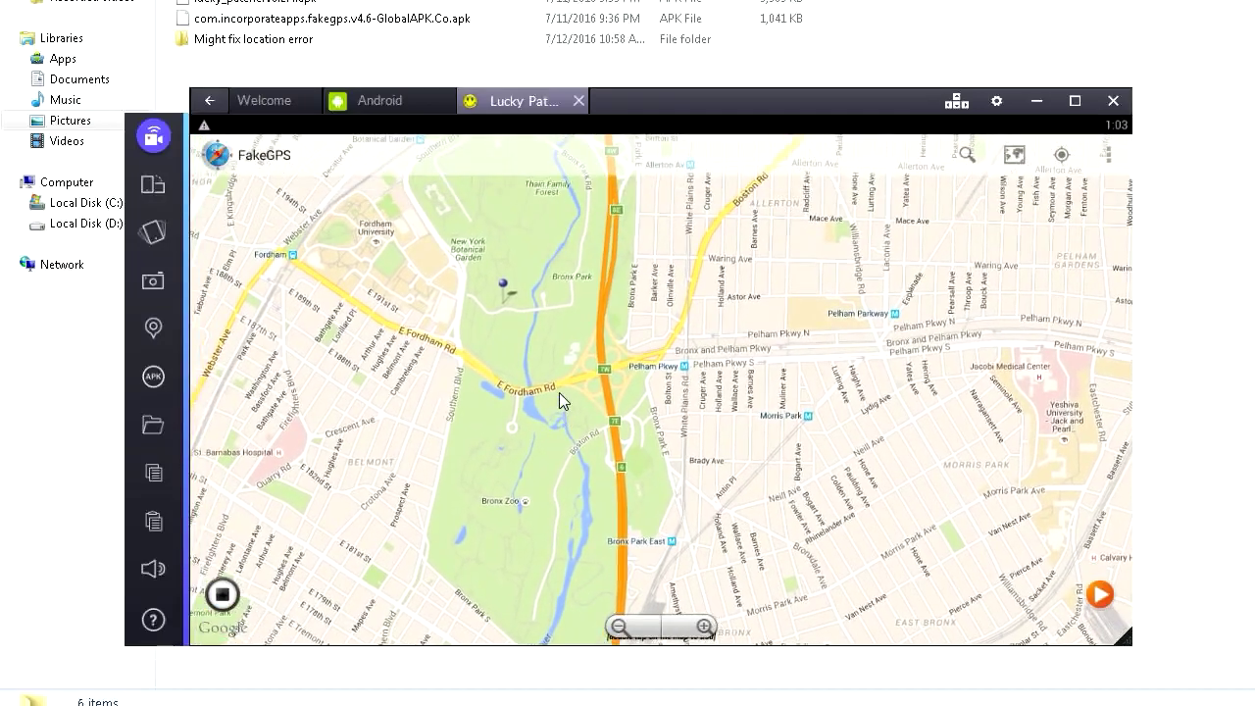
left_click_drag(553, 269, 663, 375)
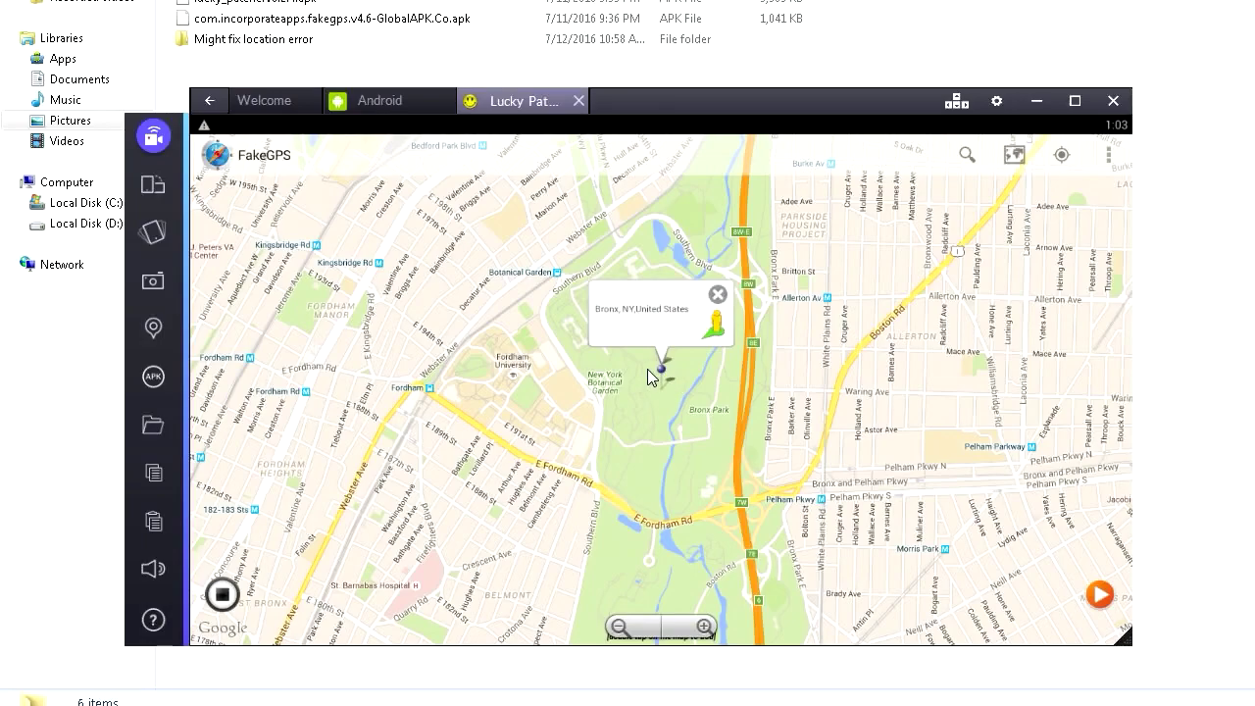
- Re-place the marker in Bronx Park just west of the Bronx River and start the fake location
scroll(664, 371, "up", 1)
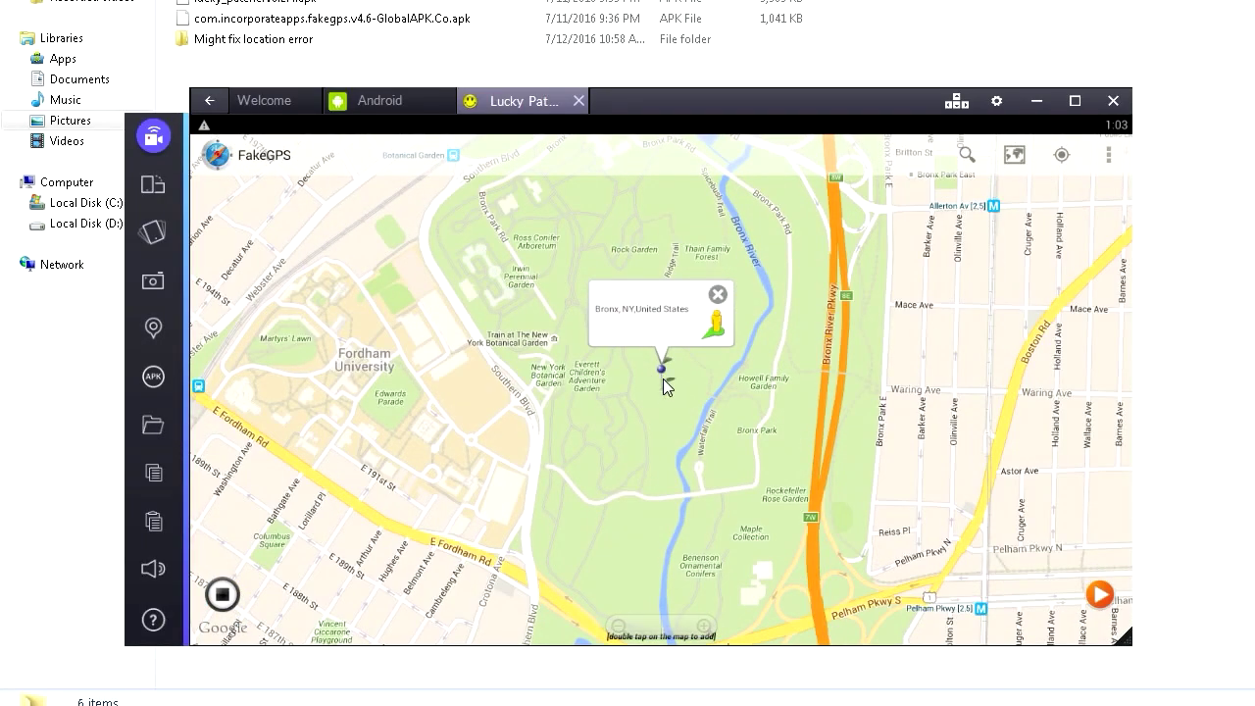
left_click(661, 372)
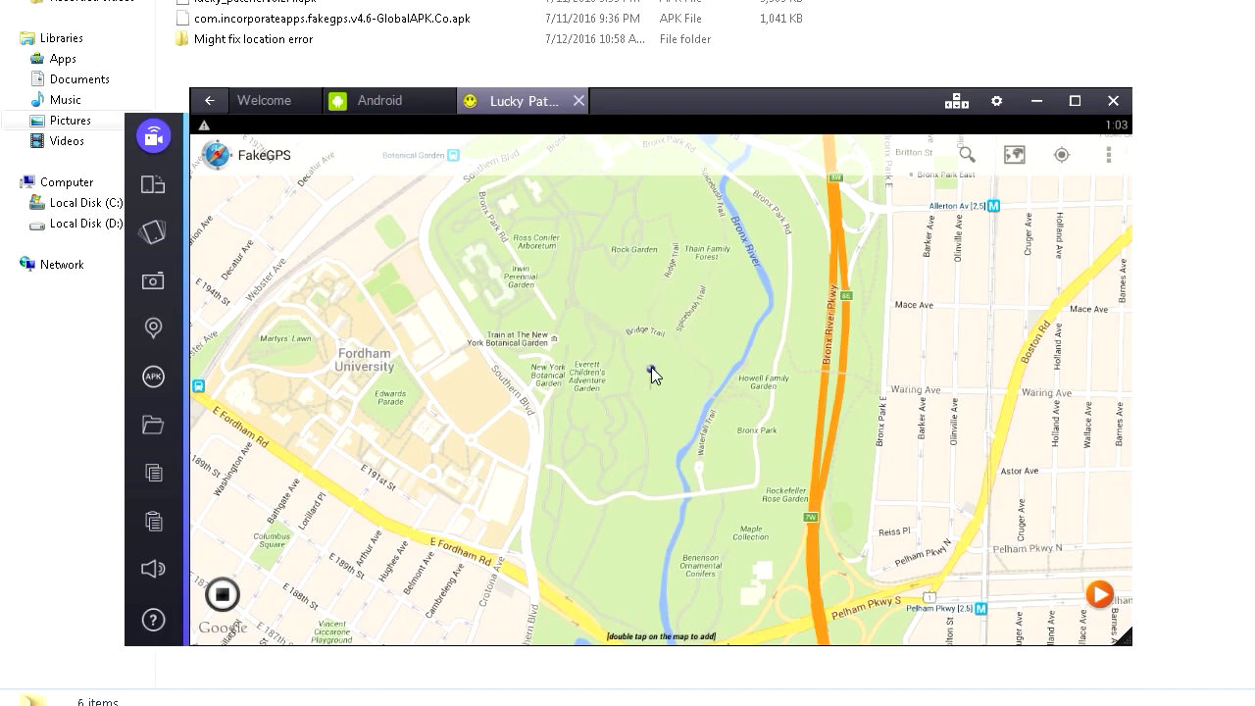
double_click(651, 369)
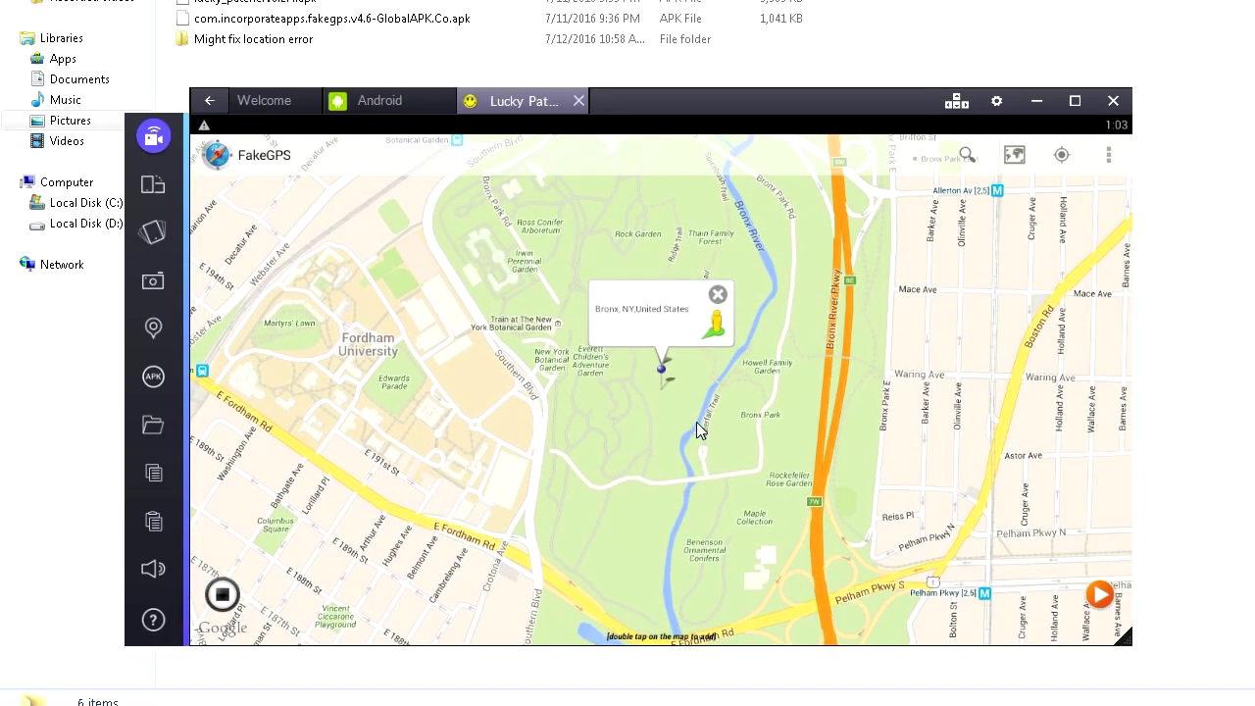
left_click(677, 412)
double_click(625, 398)
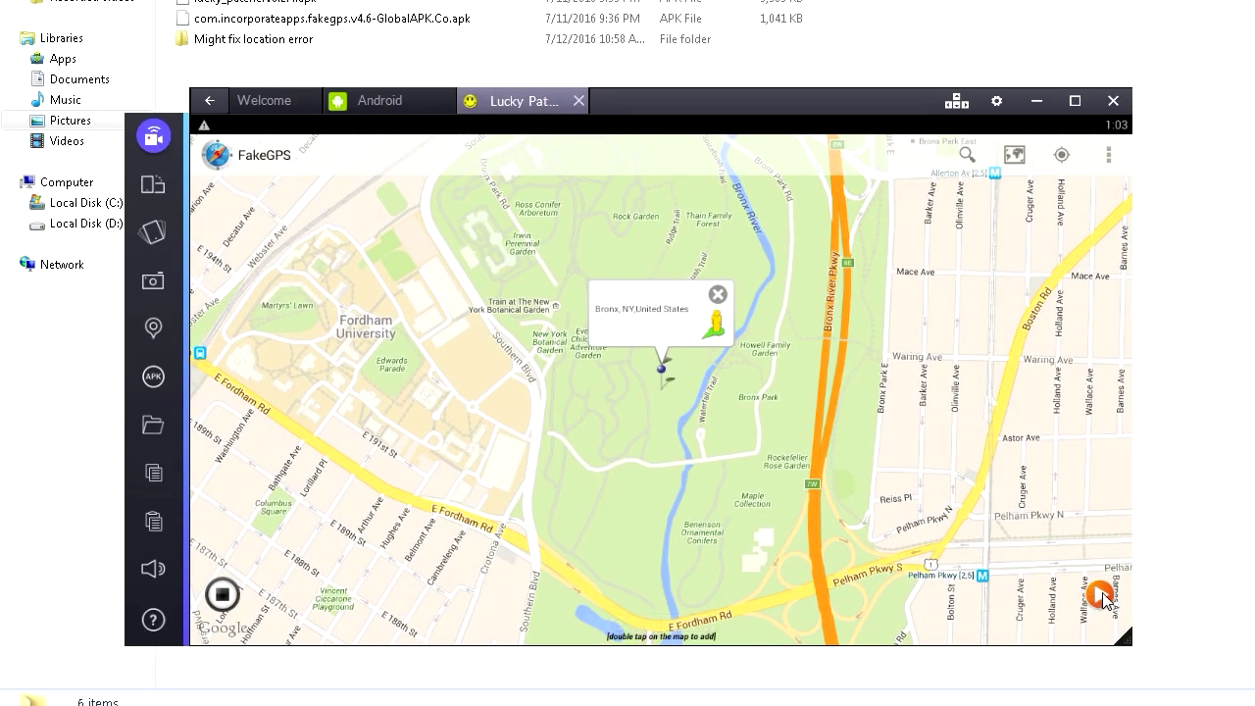
left_click(1100, 595)
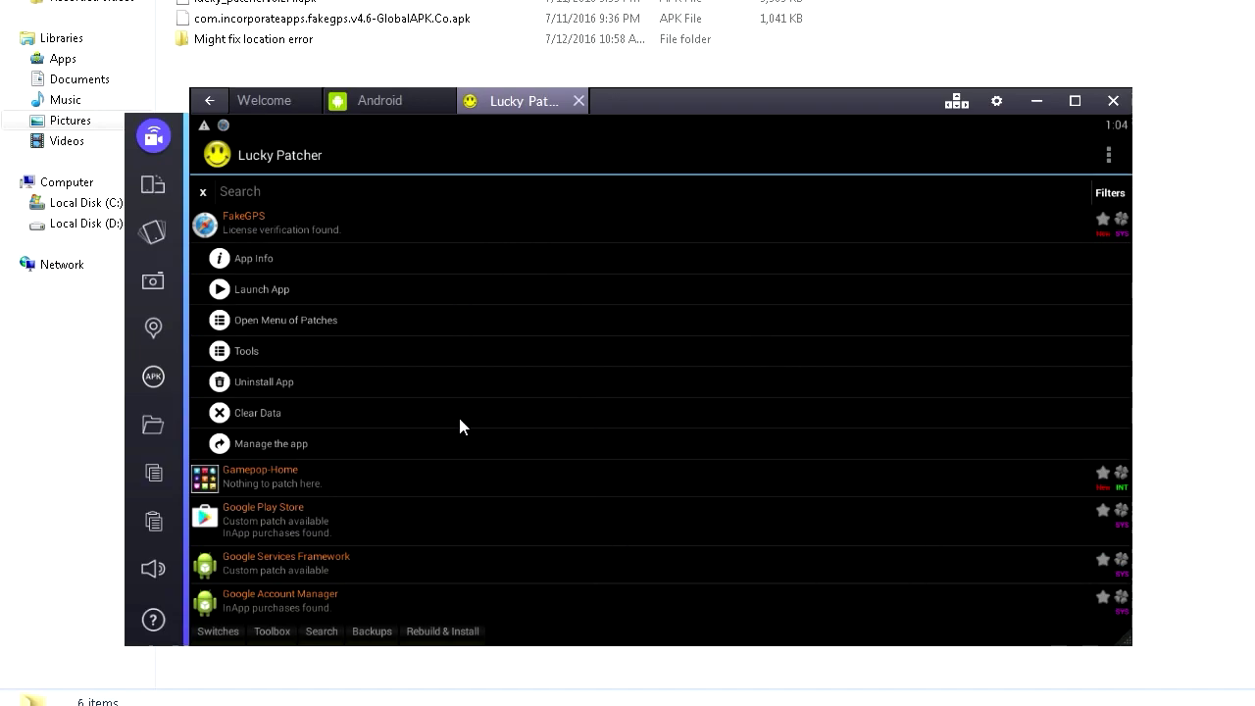
- Switch to Registry Editor (regedit) and open the key HKEY_LOCAL_MACHINE\SOFTWARE\BlueStacks\Guests\Android\Config
left_click(398, 101)
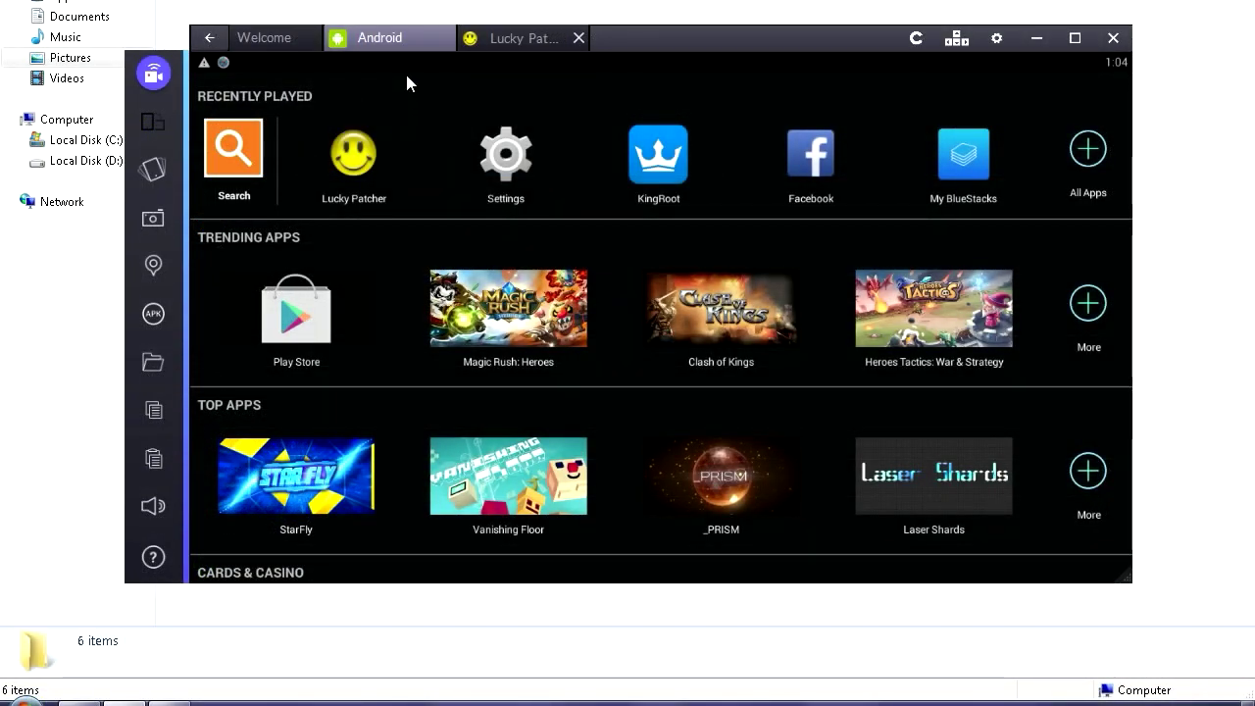
left_click(25, 698)
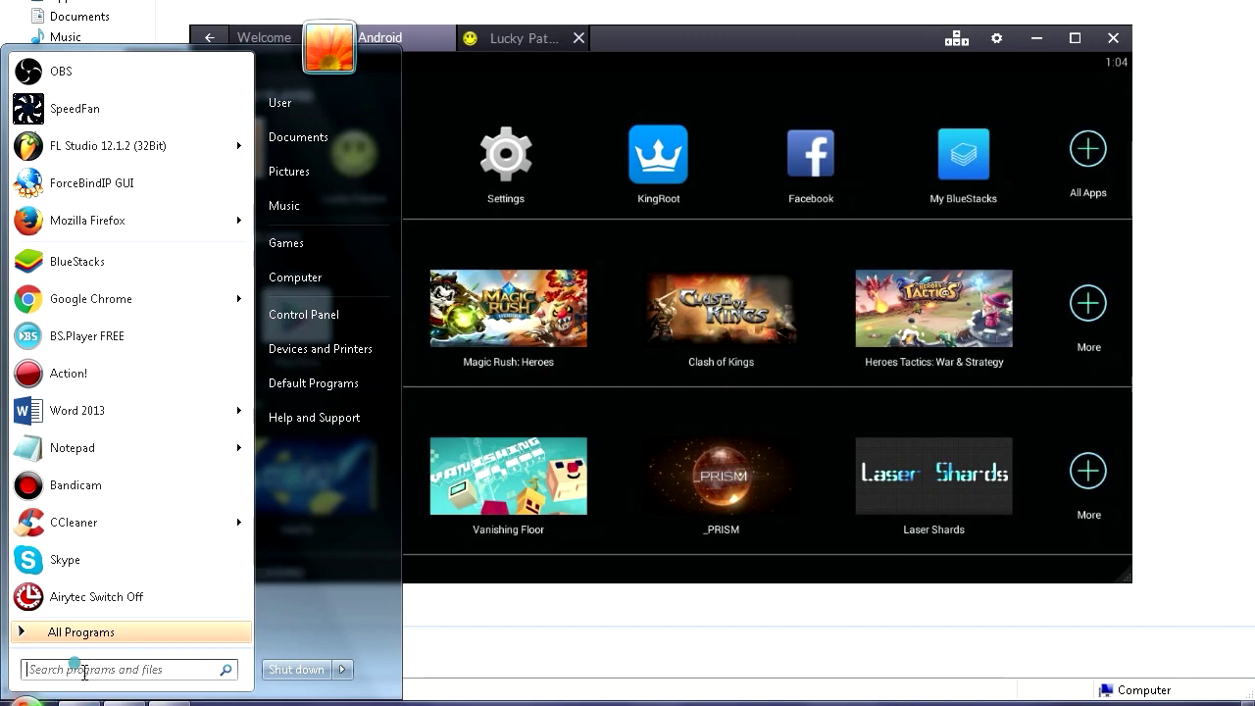
type("regedit")
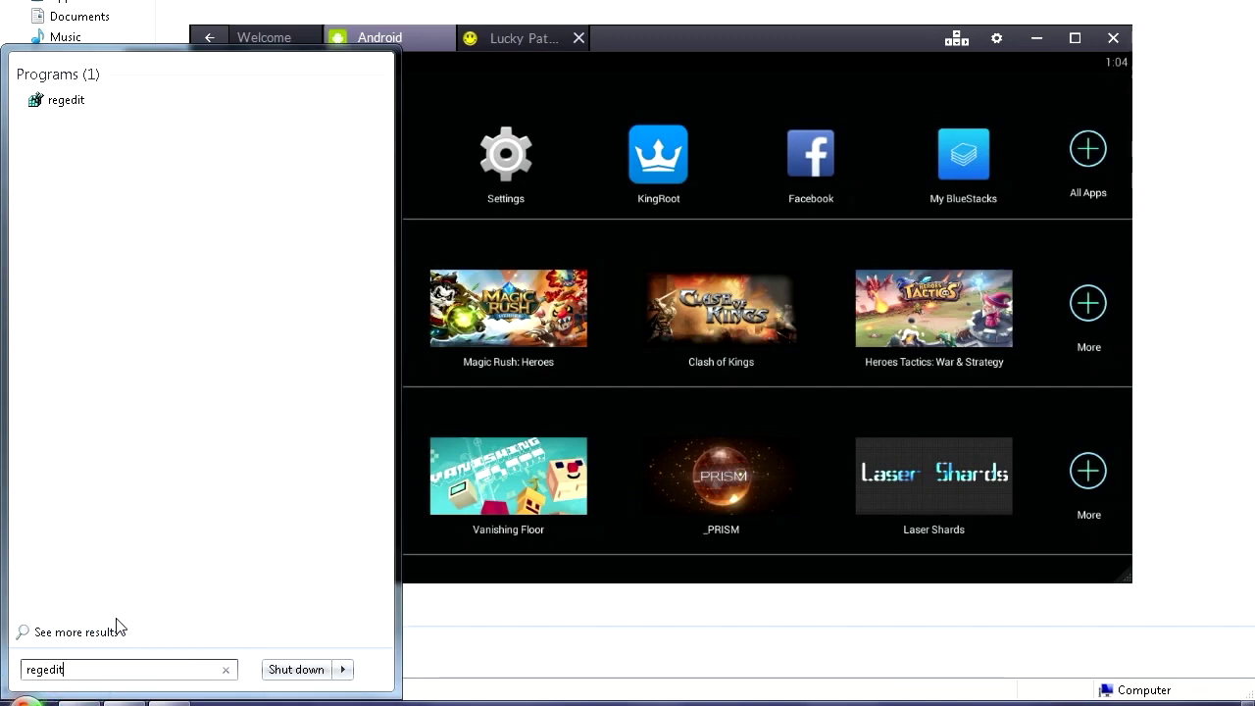
left_click(88, 102)
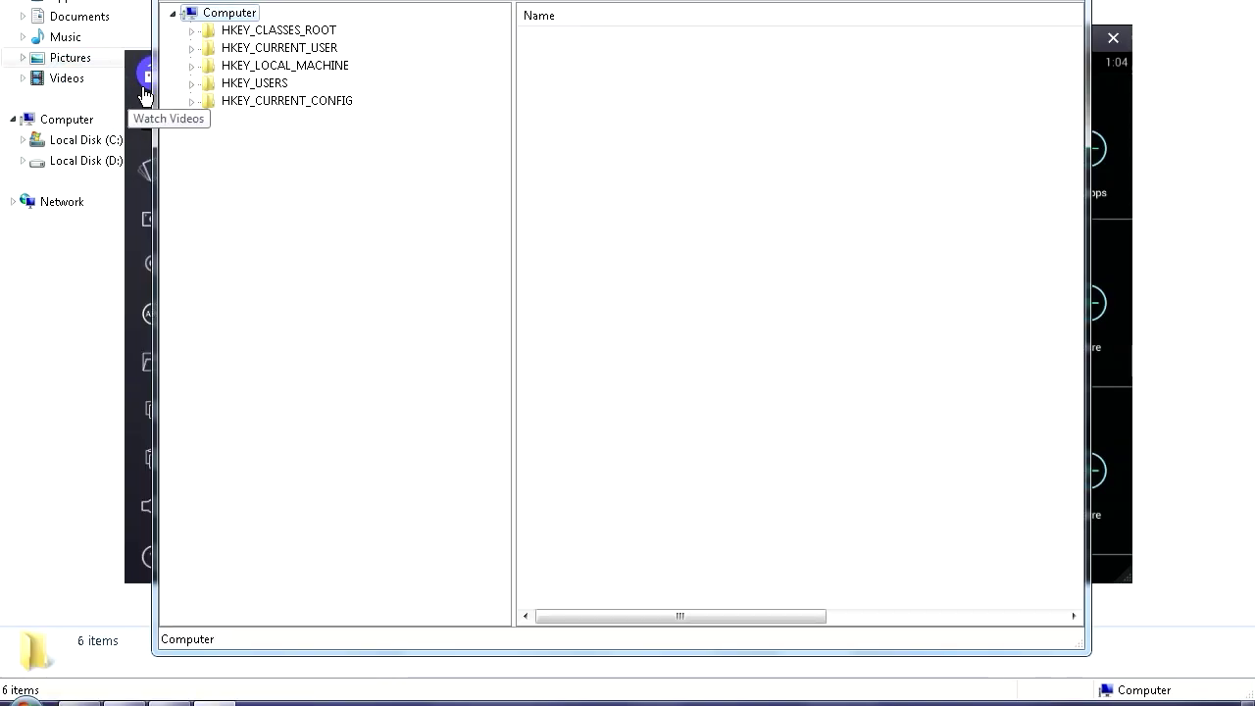
double_click(267, 67)
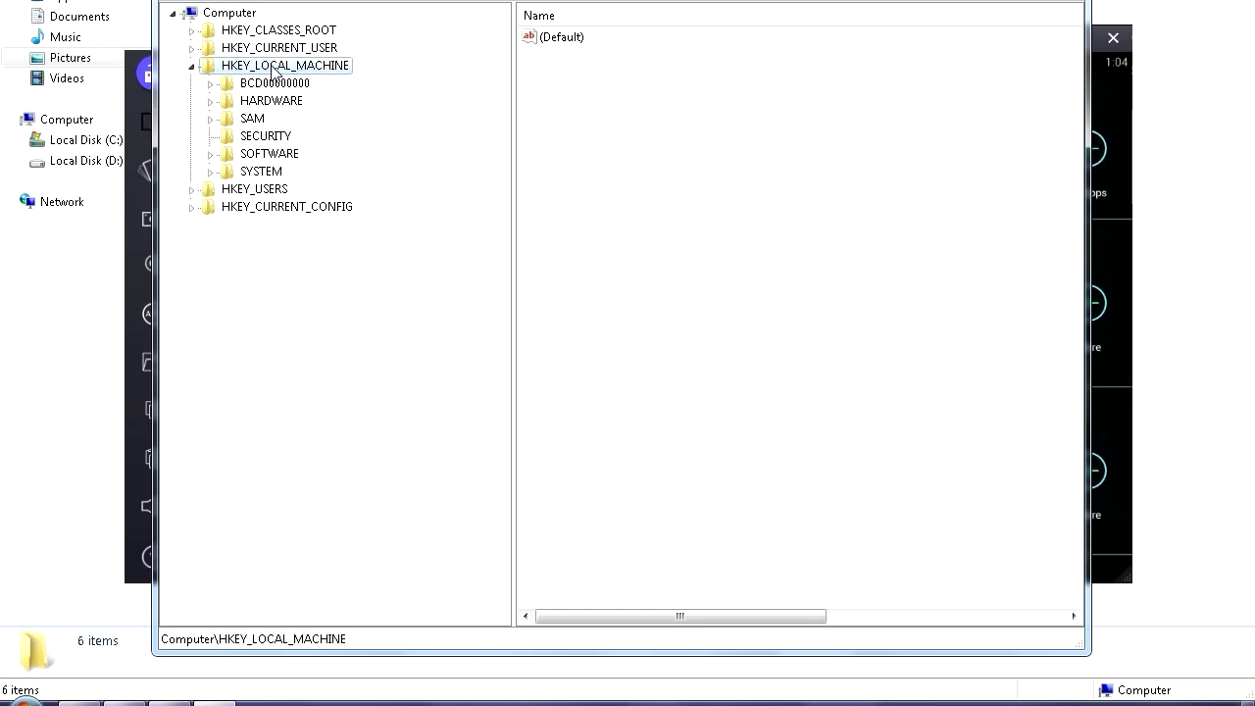
double_click(278, 157)
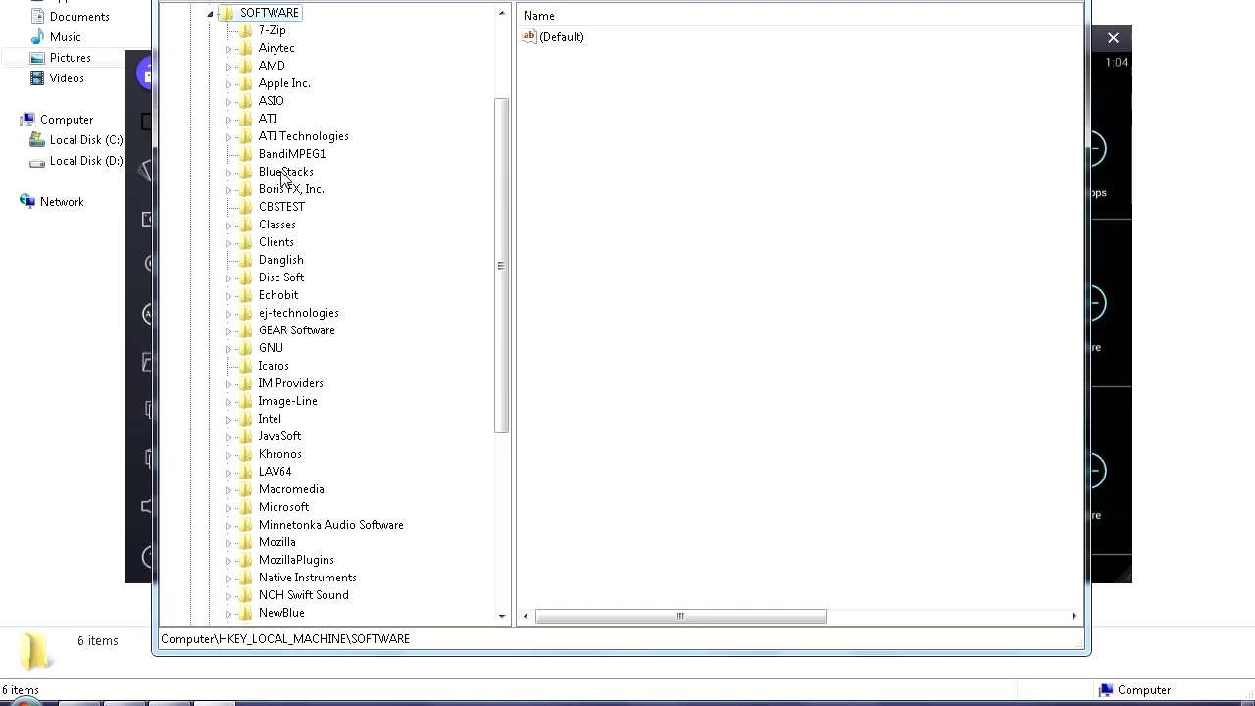
double_click(284, 175)
double_click(295, 242)
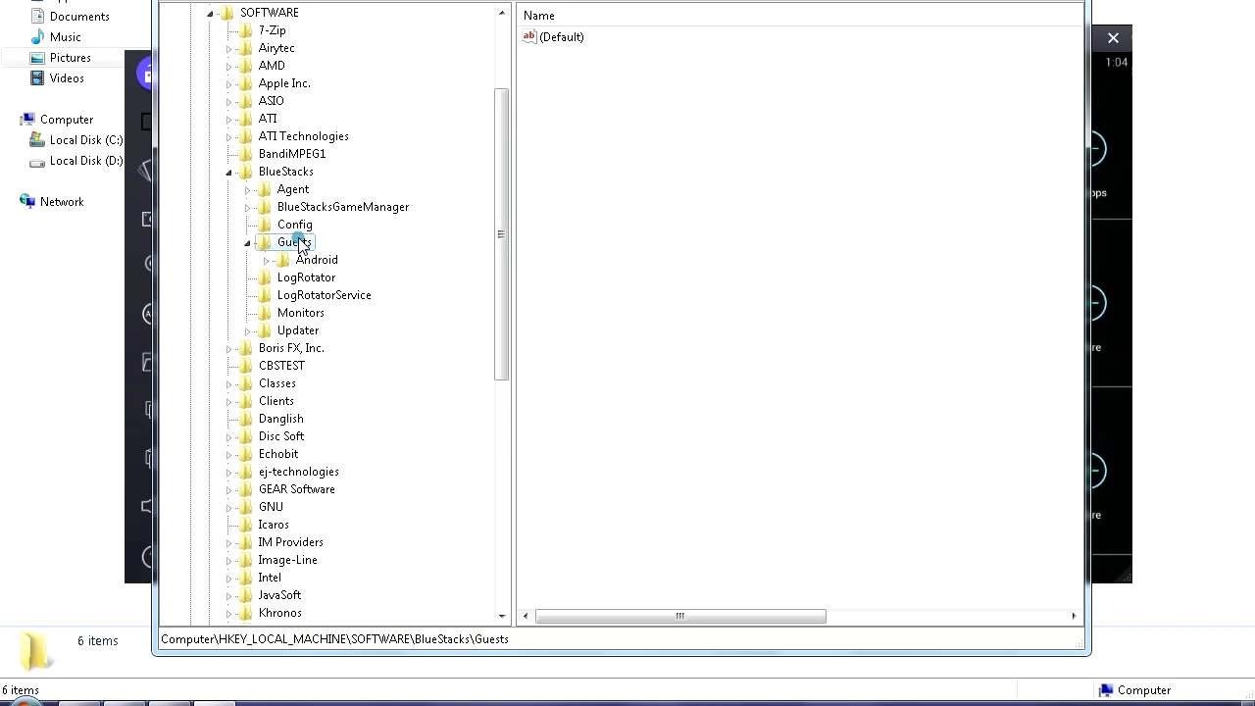
double_click(312, 260)
left_click(333, 296)
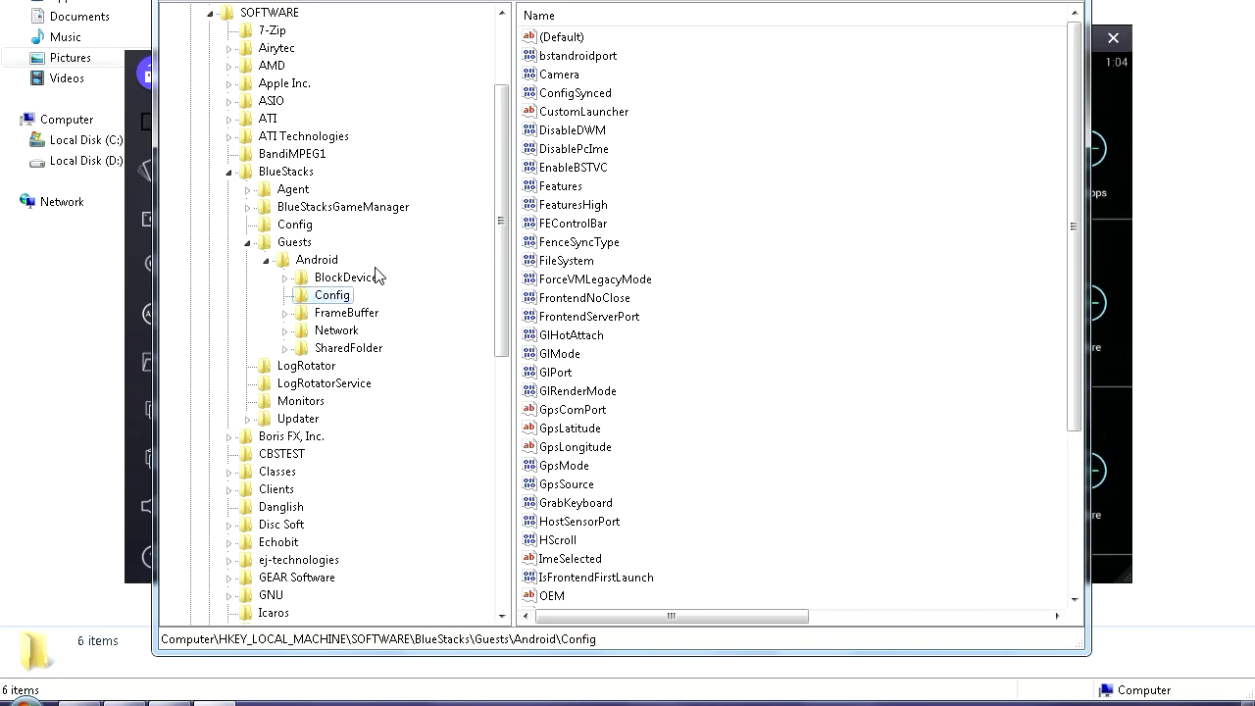
- Set the Camera DWORD's value data to 0 and close Registry Editor
double_click(558, 77)
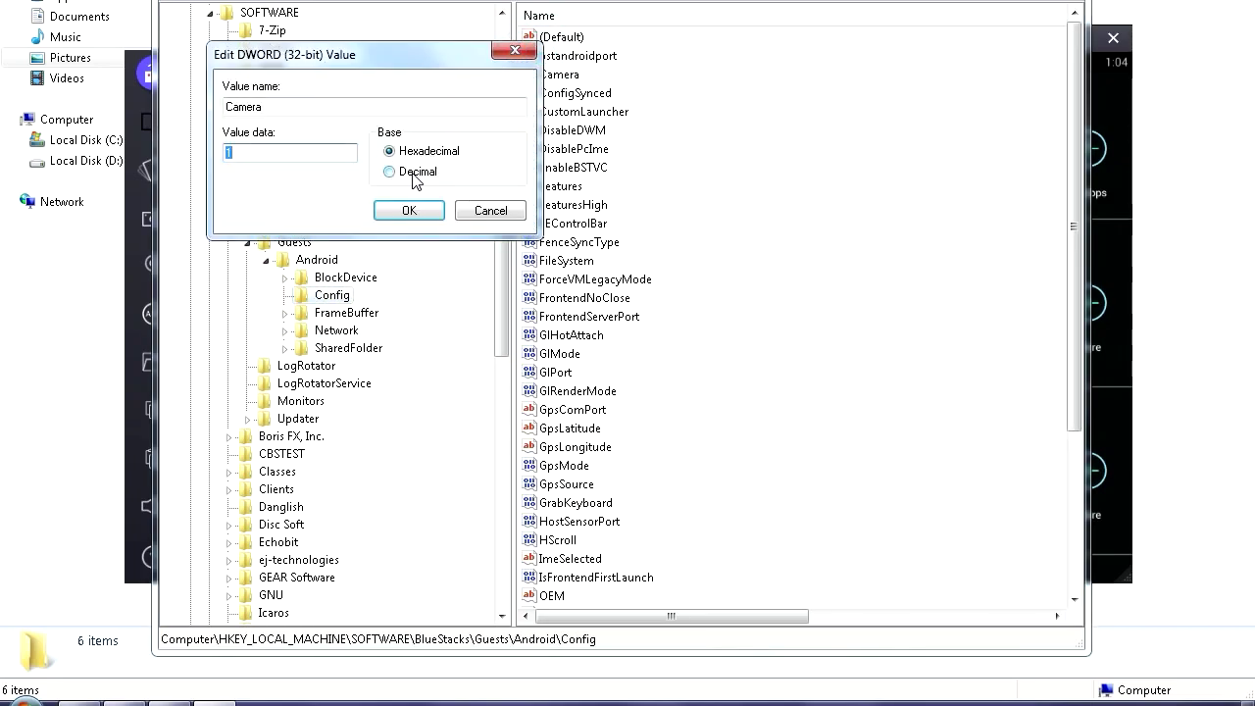
double_click(320, 157)
type("0")
left_click(409, 212)
key("alt+F4")
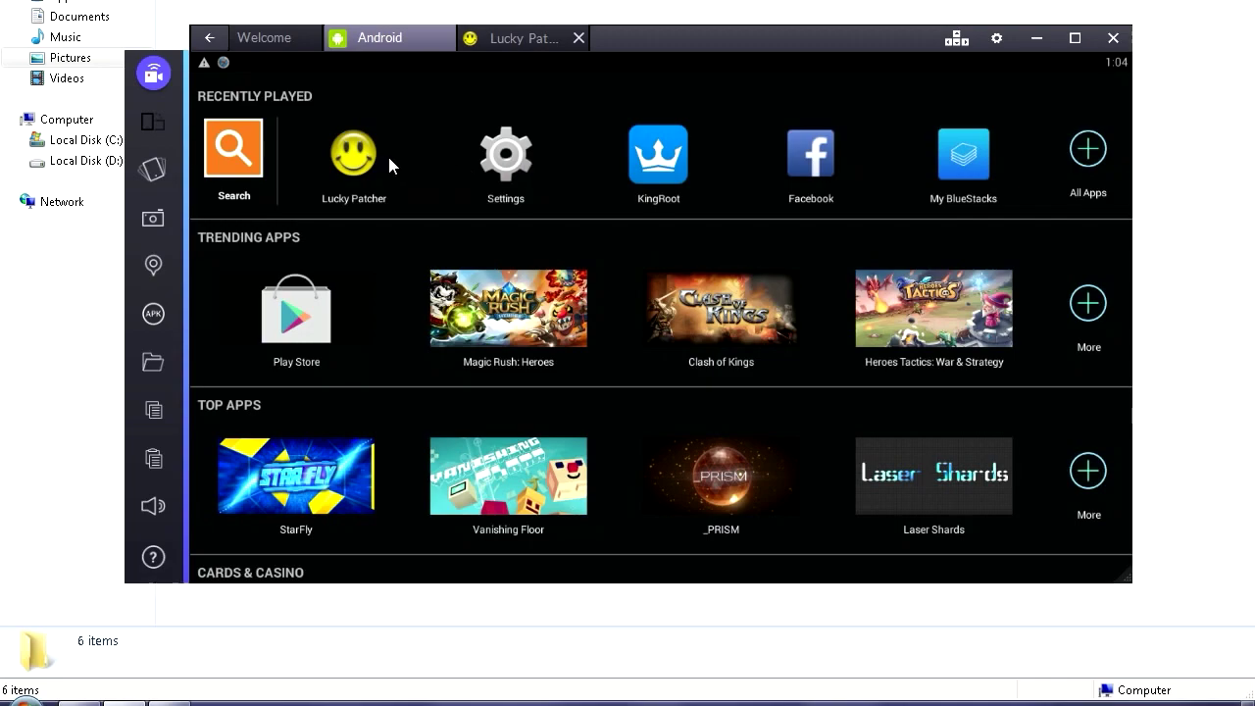
- Relaunch FakeGPS from its Lucky Patcher entry and start the fake location again at the Bronx marker
left_click(512, 41)
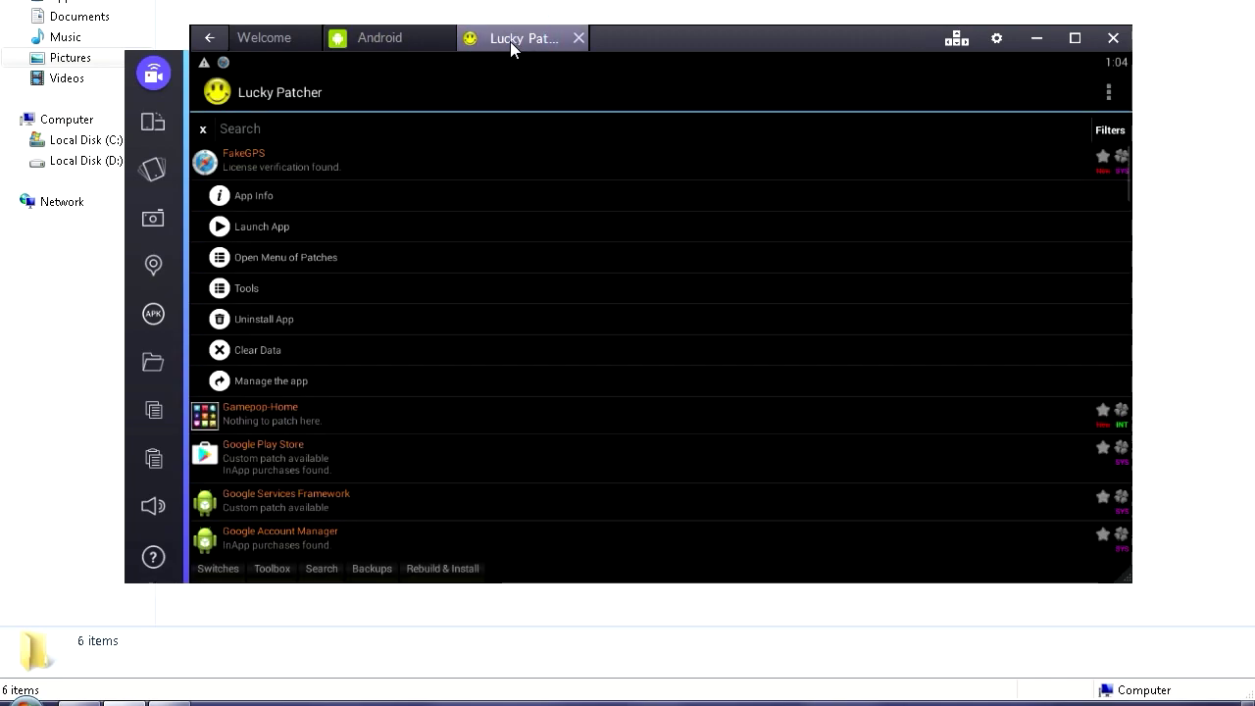
left_click(264, 227)
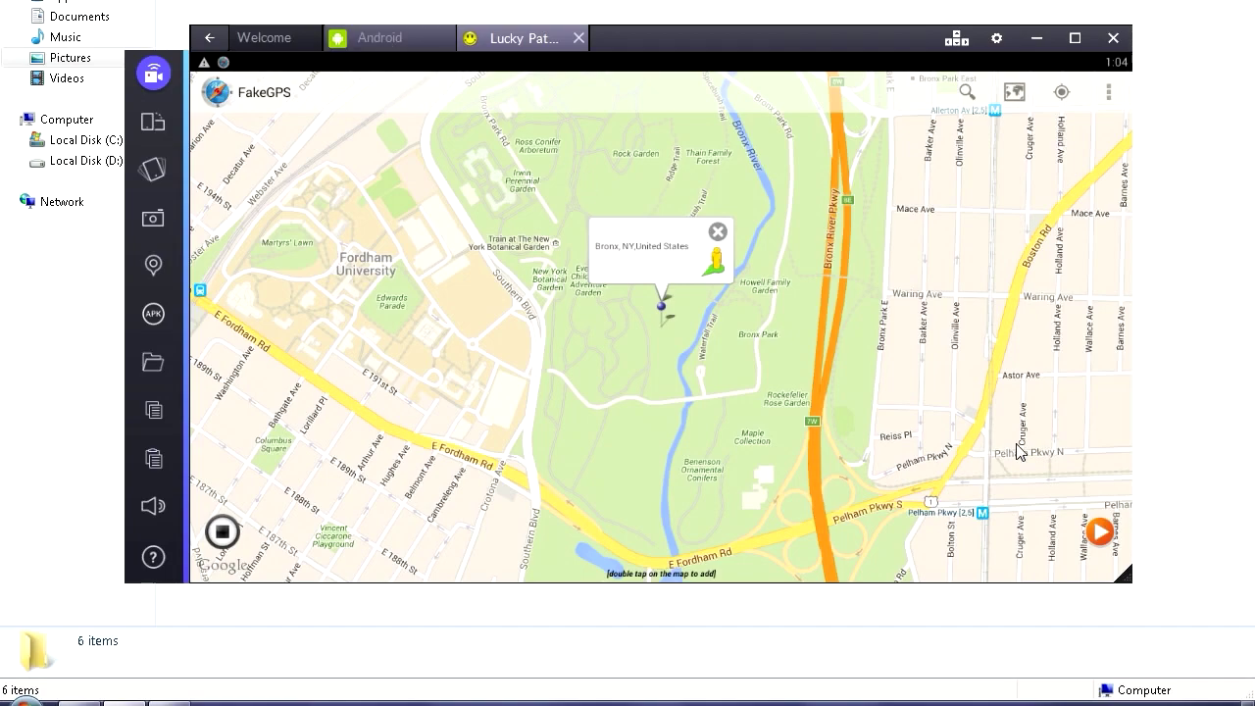
left_click(1101, 530)
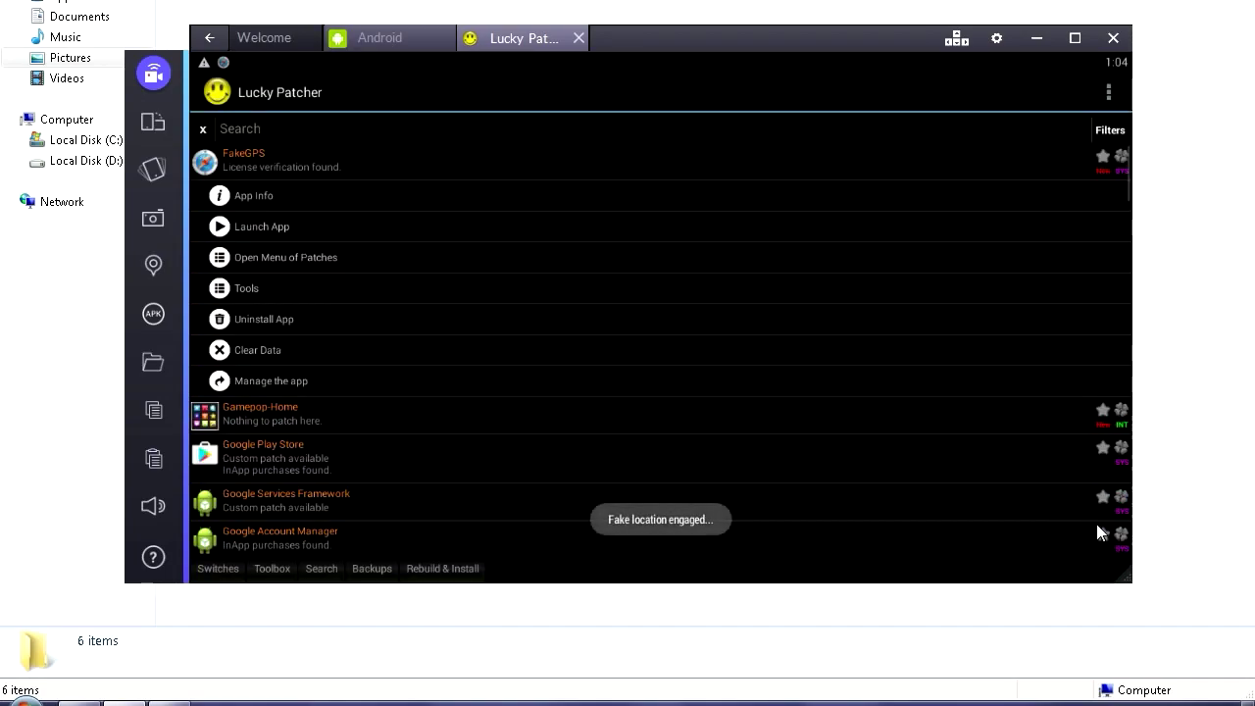
- Return to the Android home screen and launch Pokémon GO
left_click(390, 37)
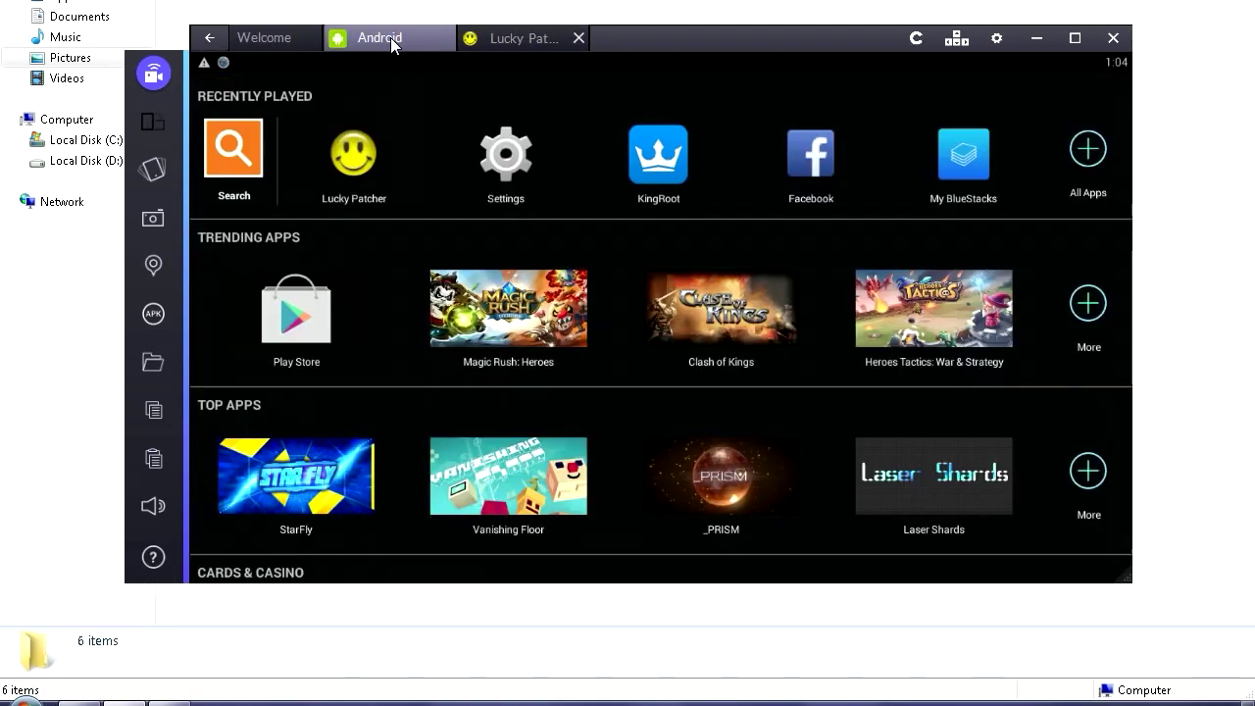
left_click(1089, 149)
left_click(412, 290)
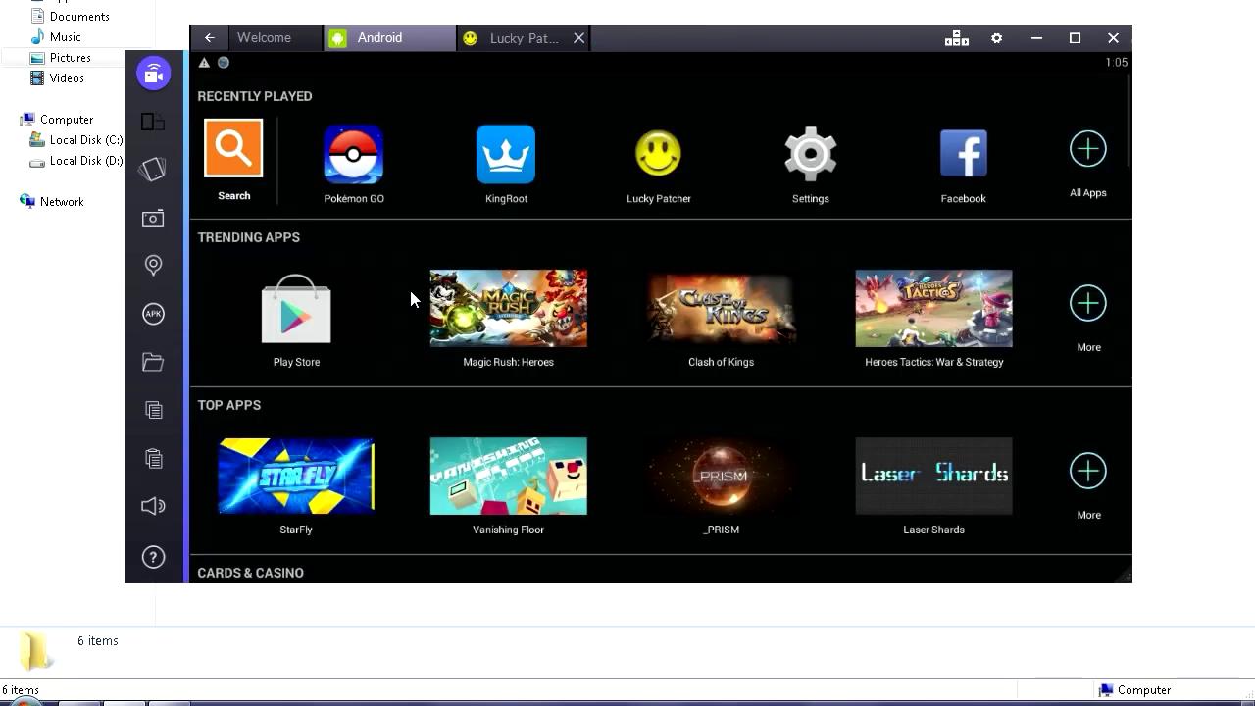
left_click(370, 157)
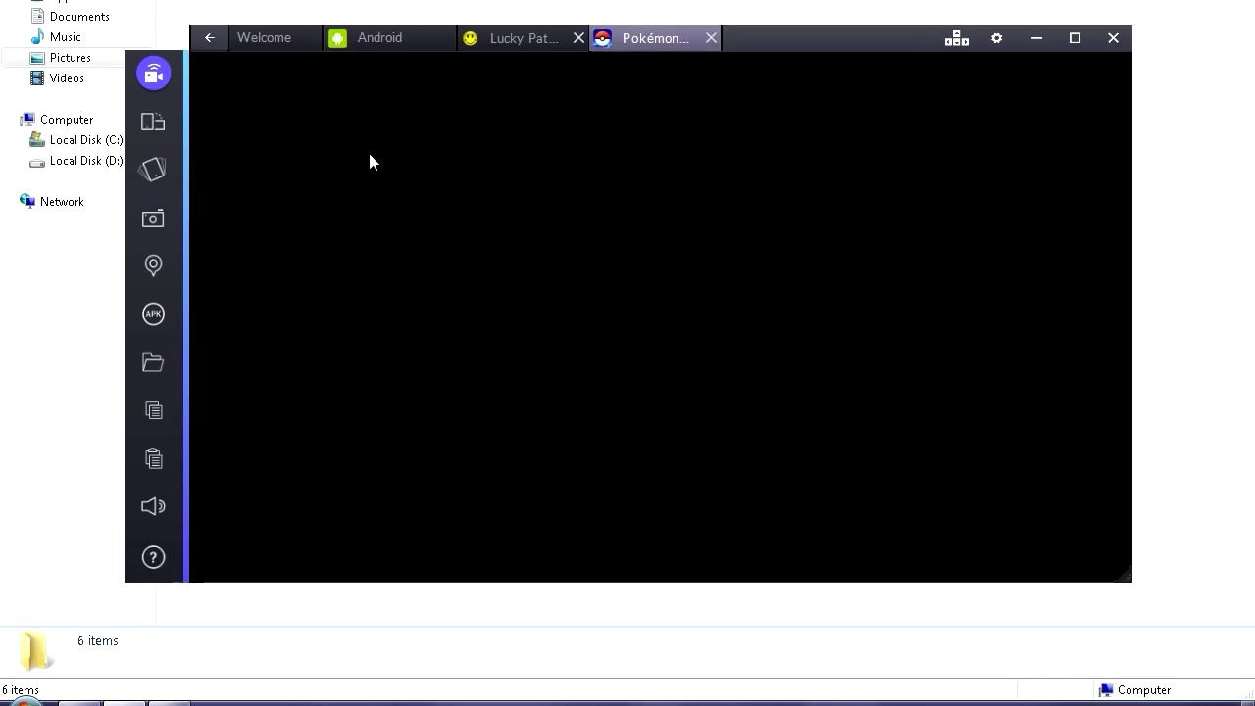
left_click(1135, 661)
left_click_drag(1135, 663, 1190, 663)
left_click(1215, 362)
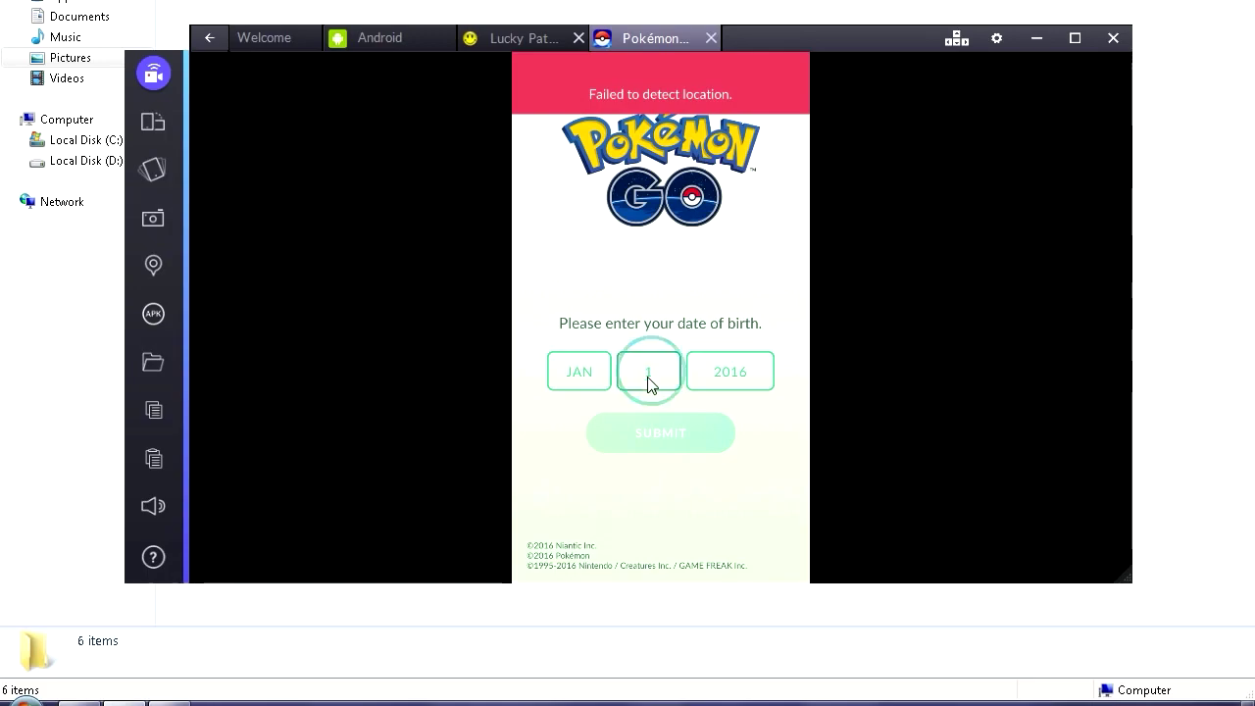
- Choose and submit a date of birth on the Pokémon GO start screen, and continue into the game
left_click(645, 431)
left_click(746, 355)
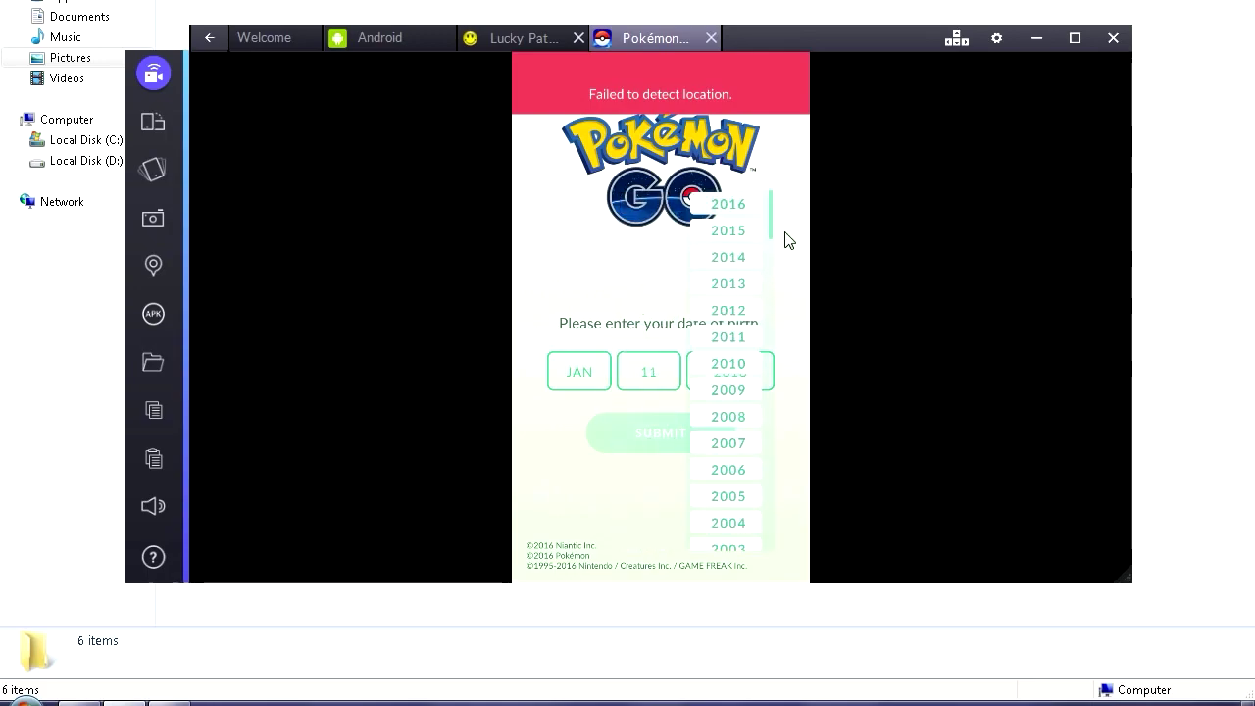
scroll(746, 355, "down", 5)
left_click(729, 439)
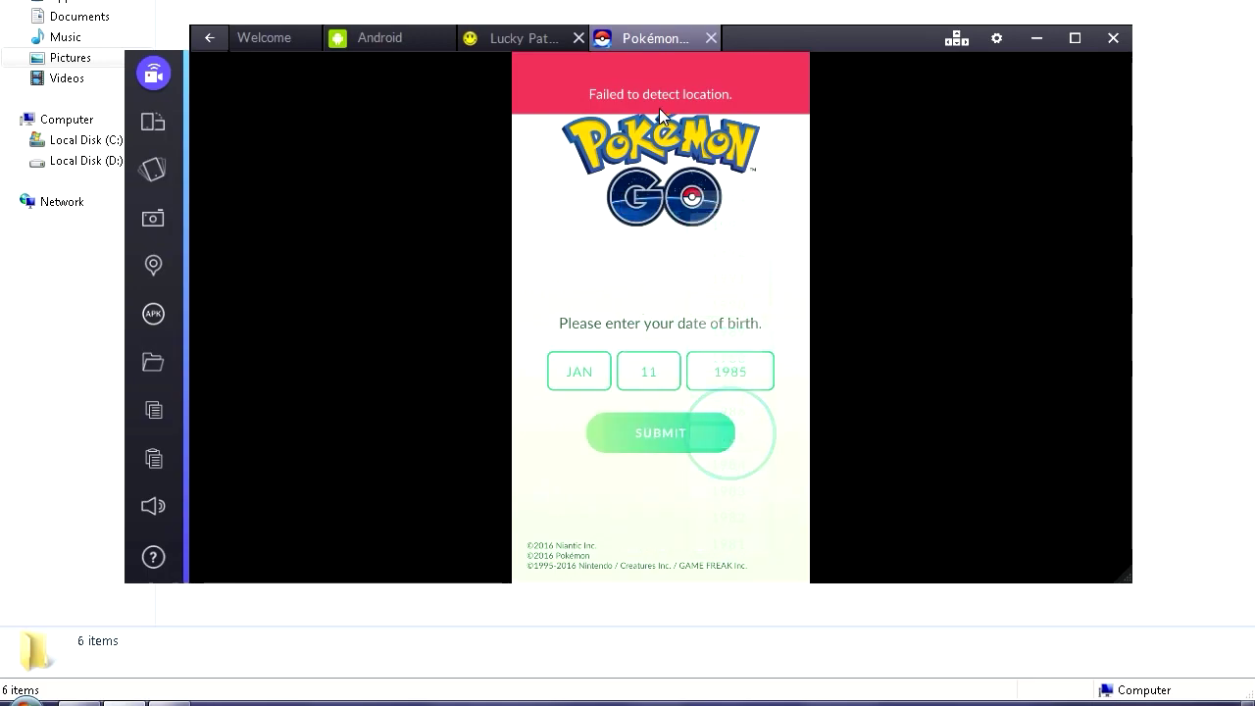
left_click(647, 439)
left_click(675, 364)
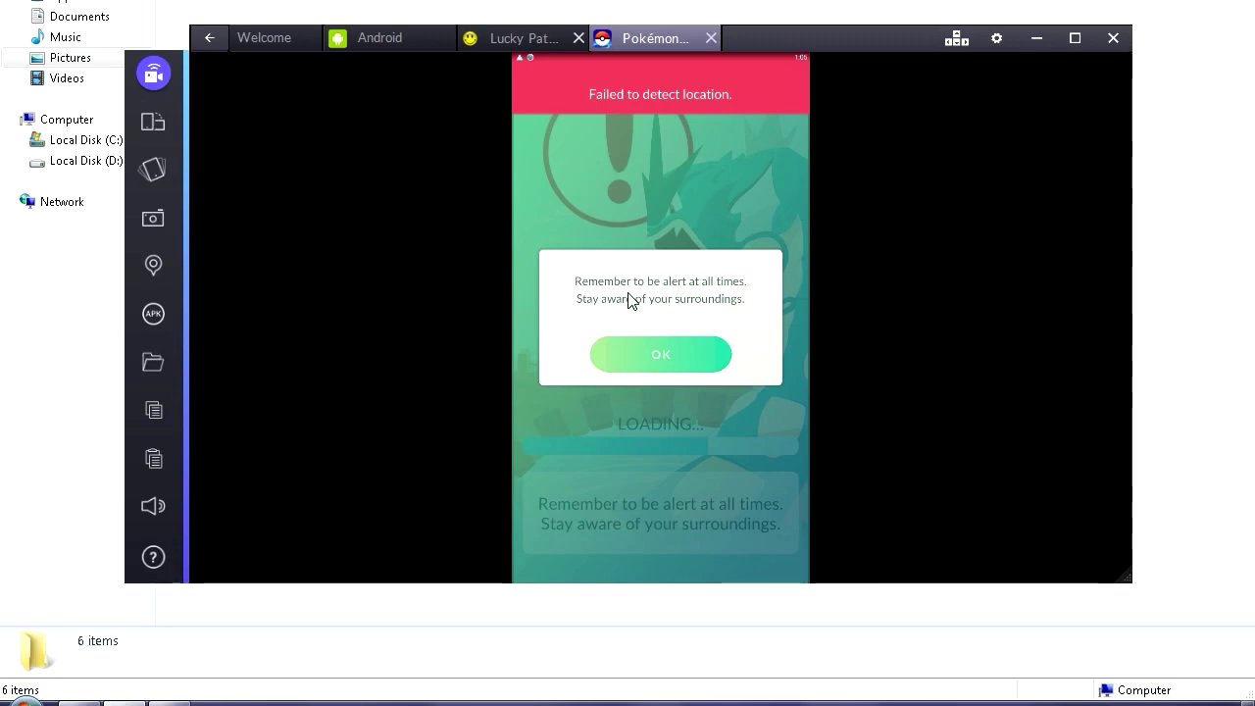
- Acknowledge the safety reminder and accept the Pokémon GO Terms of Service with the promotional email option unticked
left_click(665, 358)
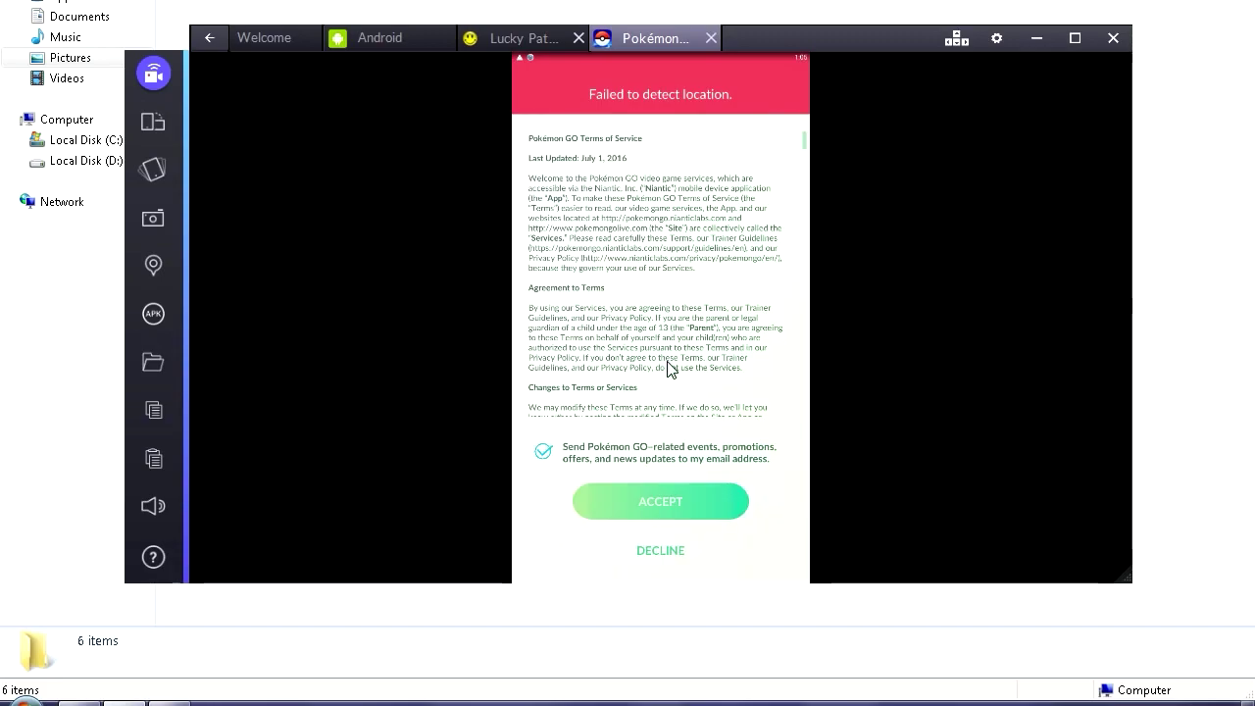
left_click(537, 454)
left_click(642, 498)
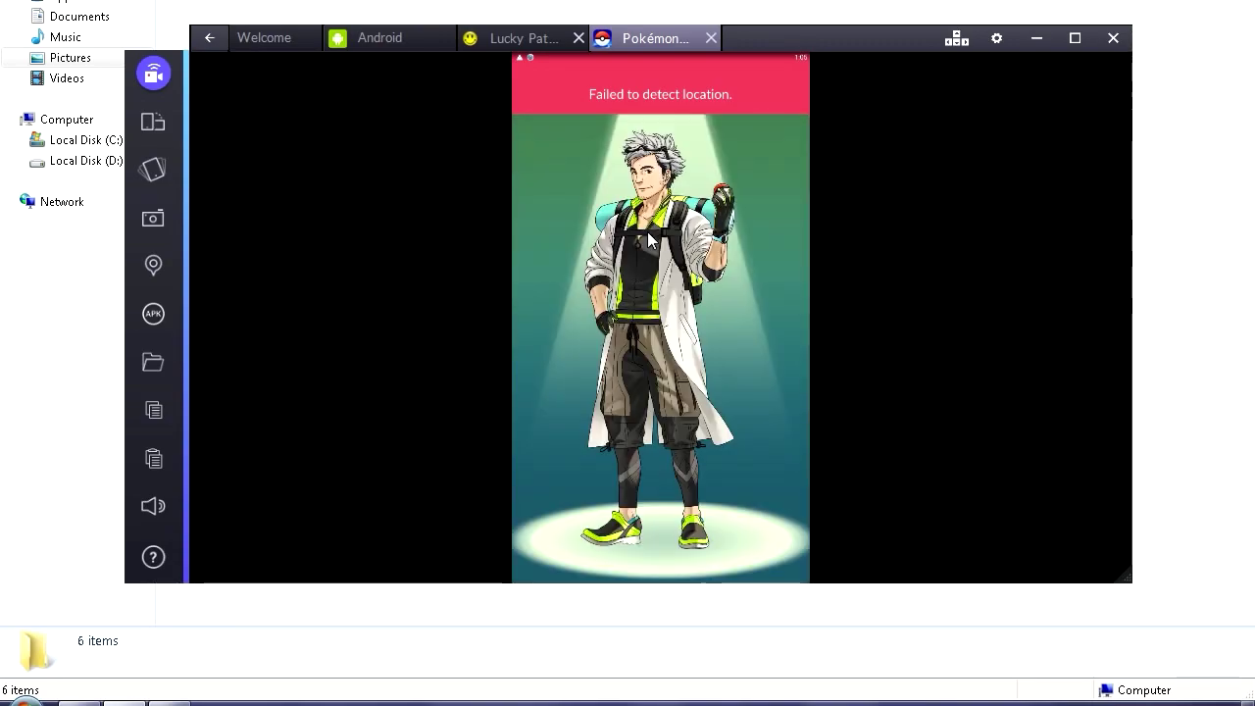
- Advance the professor's introduction to his question about helping with research
left_click(643, 361)
left_click(643, 359)
left_click(643, 359)
left_click(644, 359)
left_click(643, 359)
- Check the application volumes in the Windows Volume Mixer and close it
left_click(1126, 704)
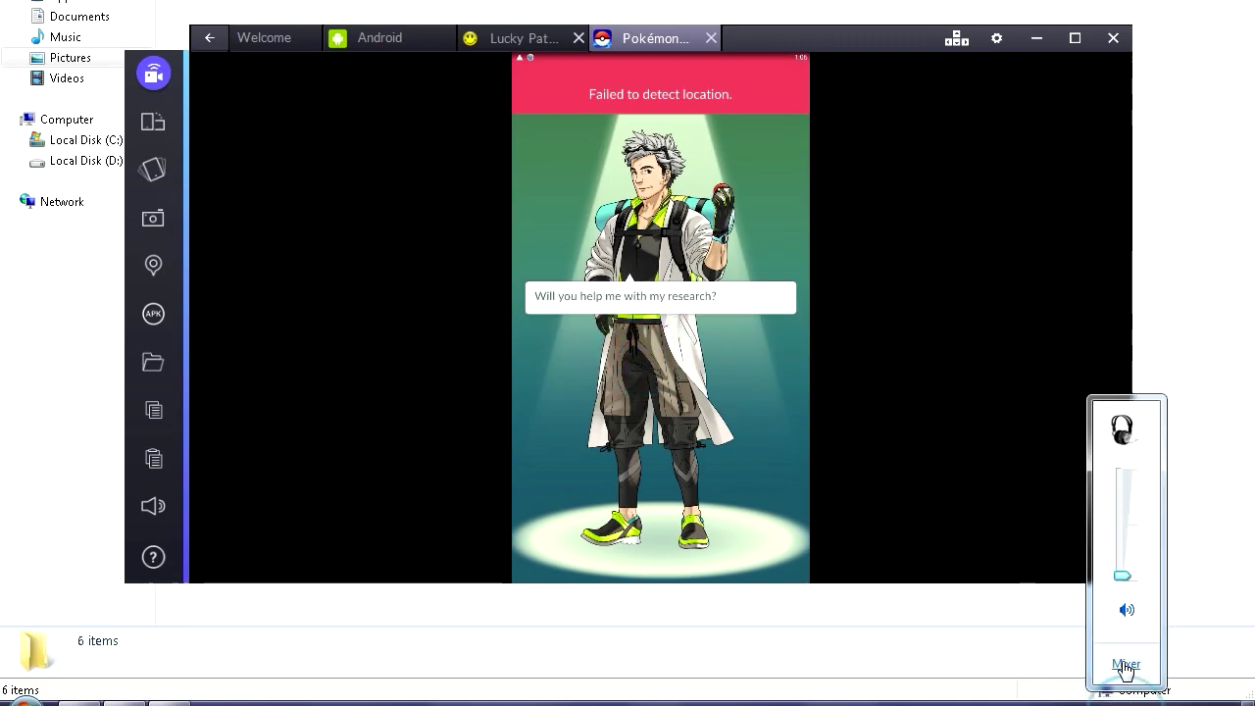
left_click(1124, 667)
left_click_drag(966, 660, 1063, 660)
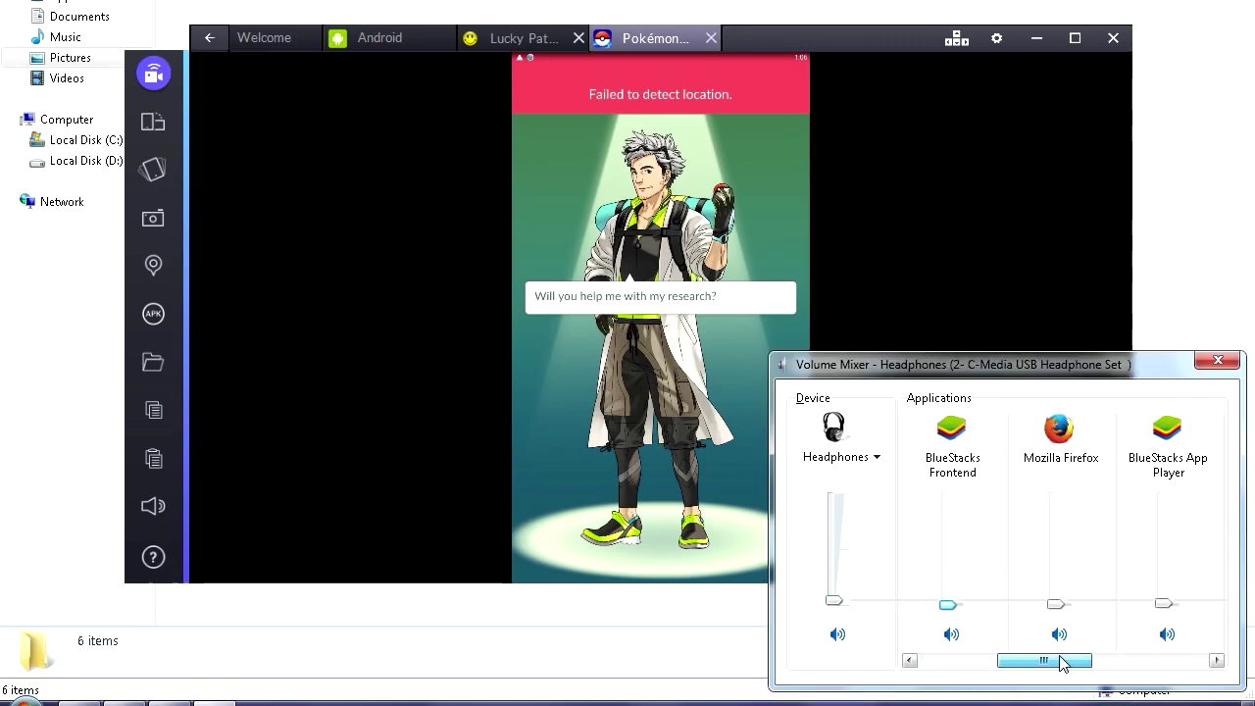
left_click(1220, 363)
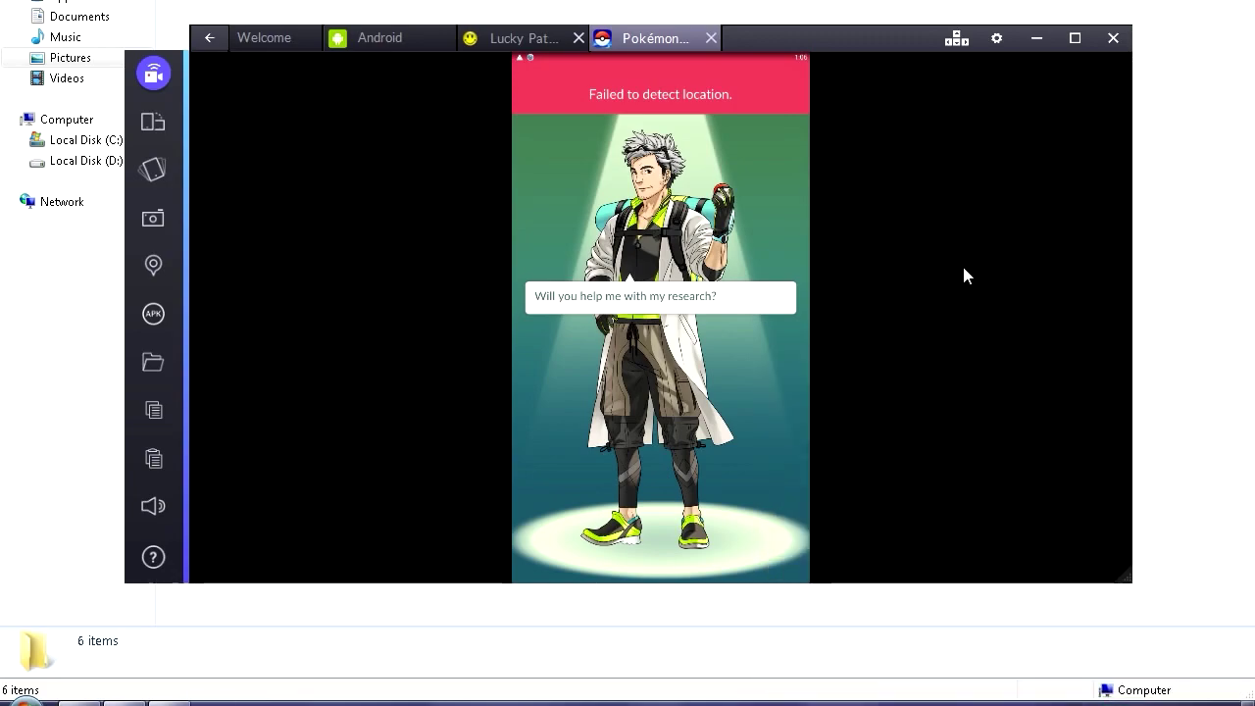
- Agree to help with the professor's research and continue through his remaining dialogue to the trainer style selection
left_click(628, 293)
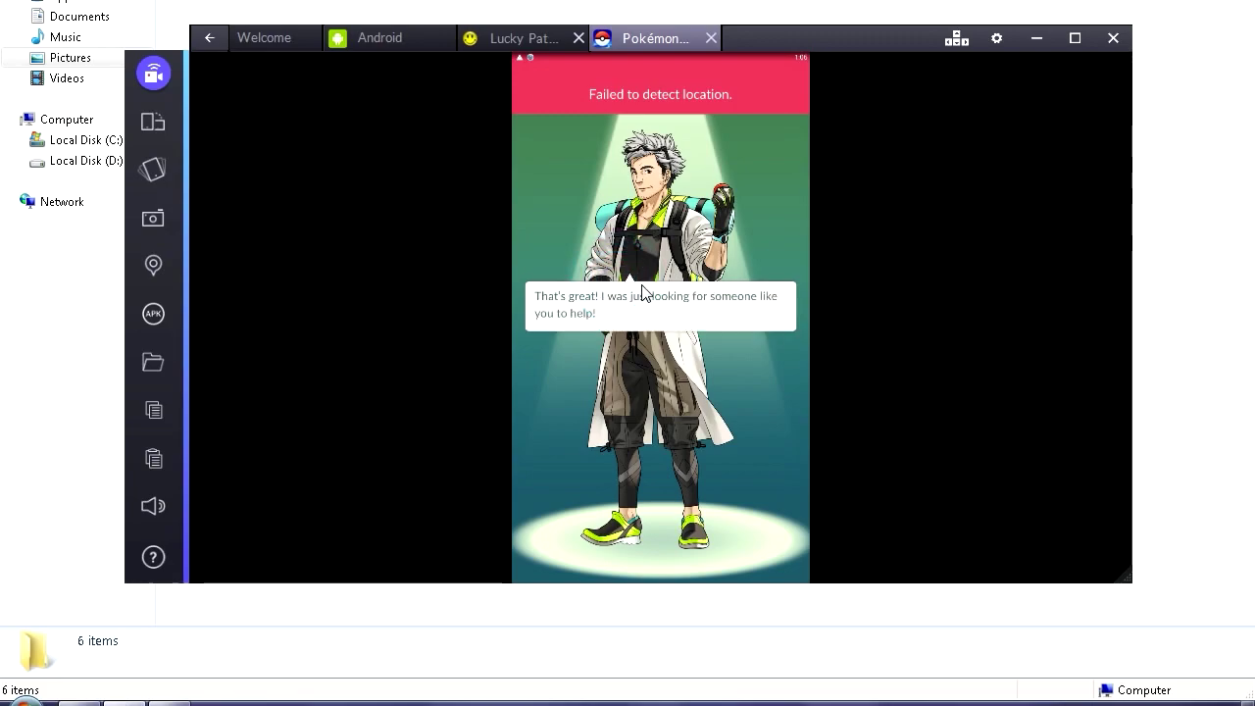
left_click(643, 292)
left_click(637, 292)
left_click(604, 302)
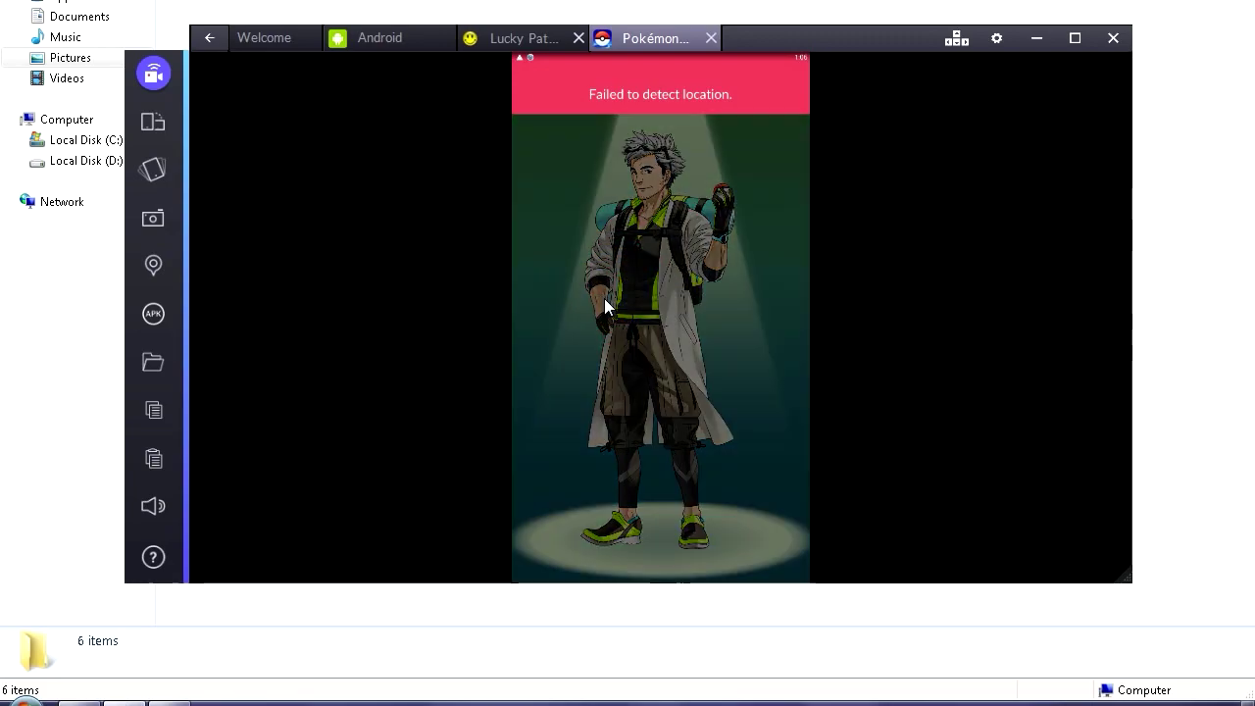
- Choose the male trainer, confirm his default style and dismiss the professor's message about a nearby Pokémon
left_click(571, 242)
left_click(770, 545)
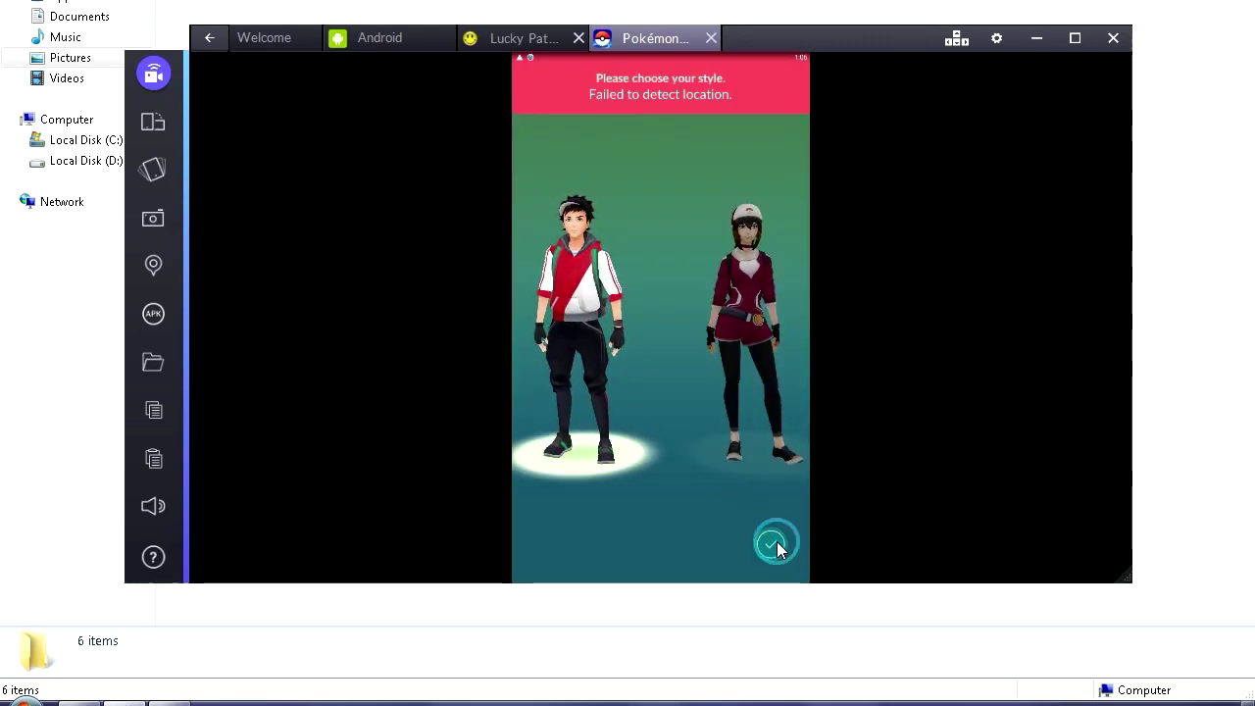
left_click(770, 539)
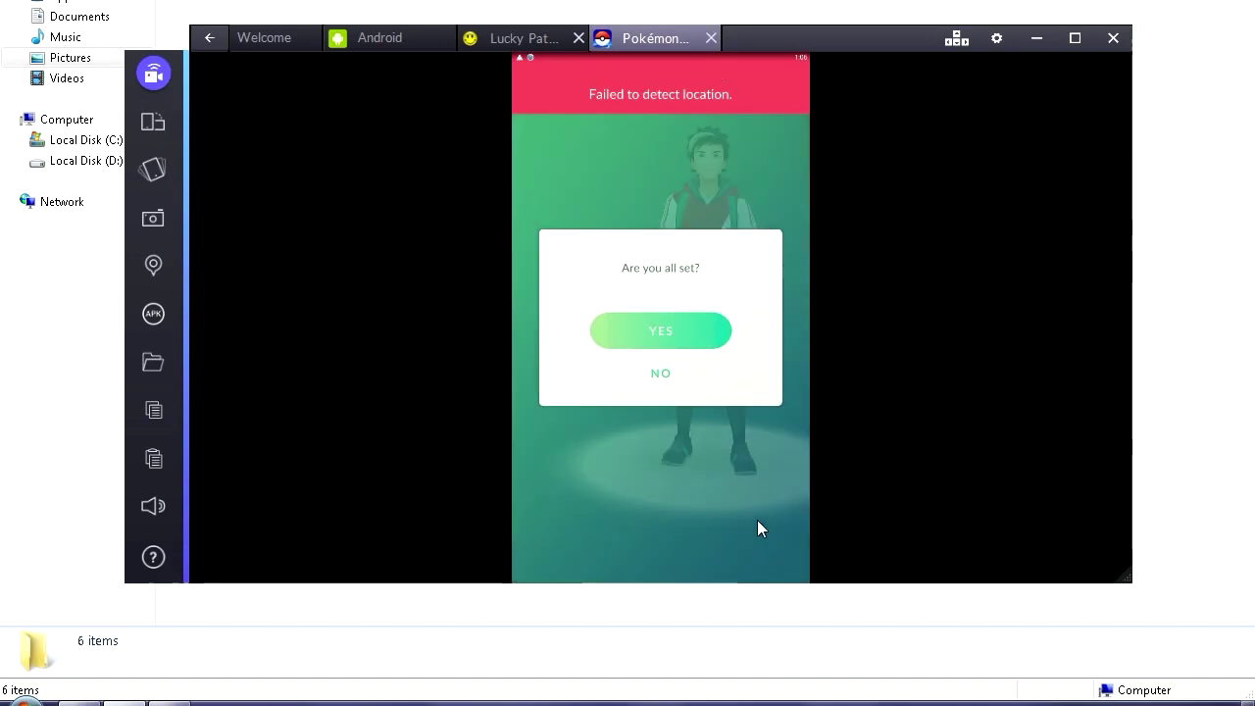
left_click(661, 330)
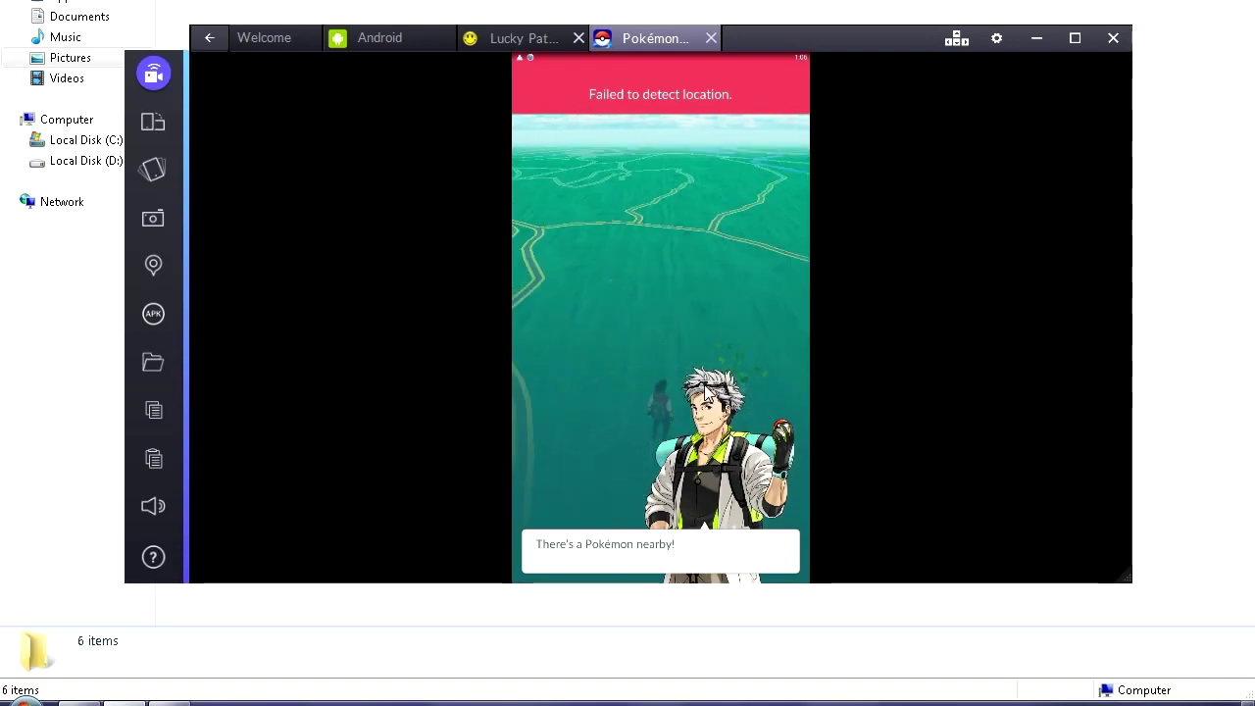
left_click(679, 339)
left_click(623, 383)
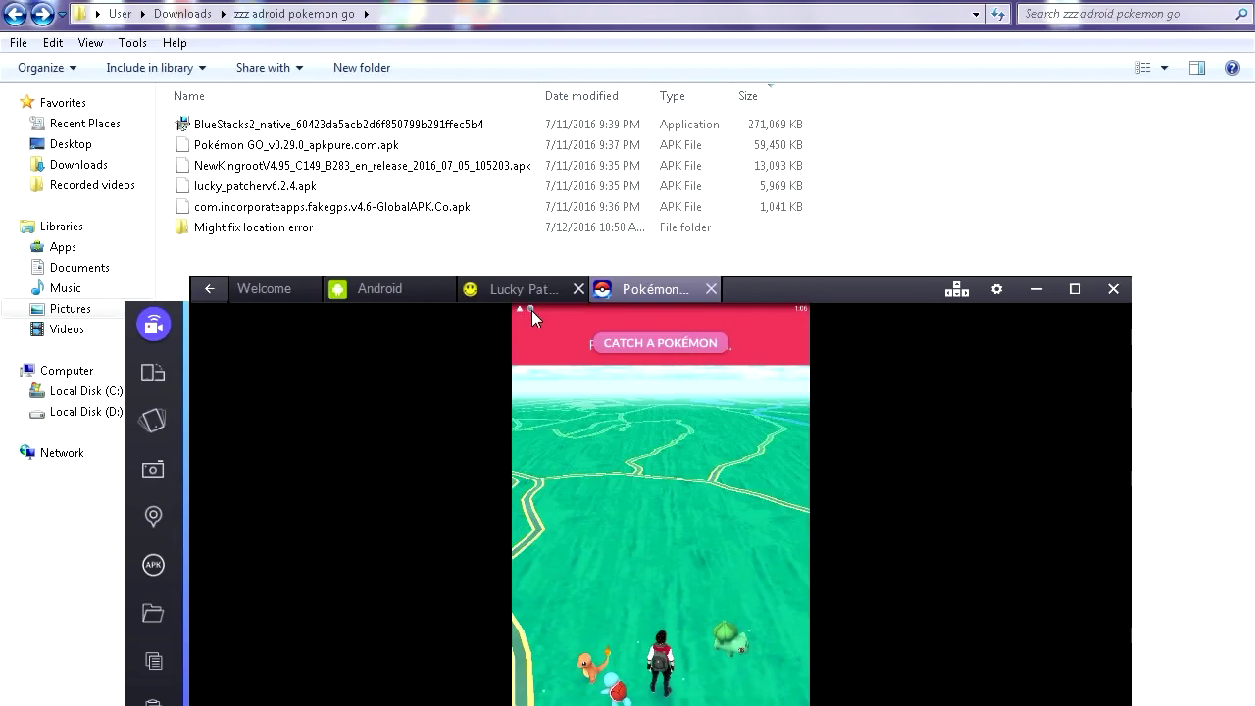
- Open FakeGPS from its notification and restart the fake location at a new point by Bridge Trail in the Bronx park
left_click(1075, 290)
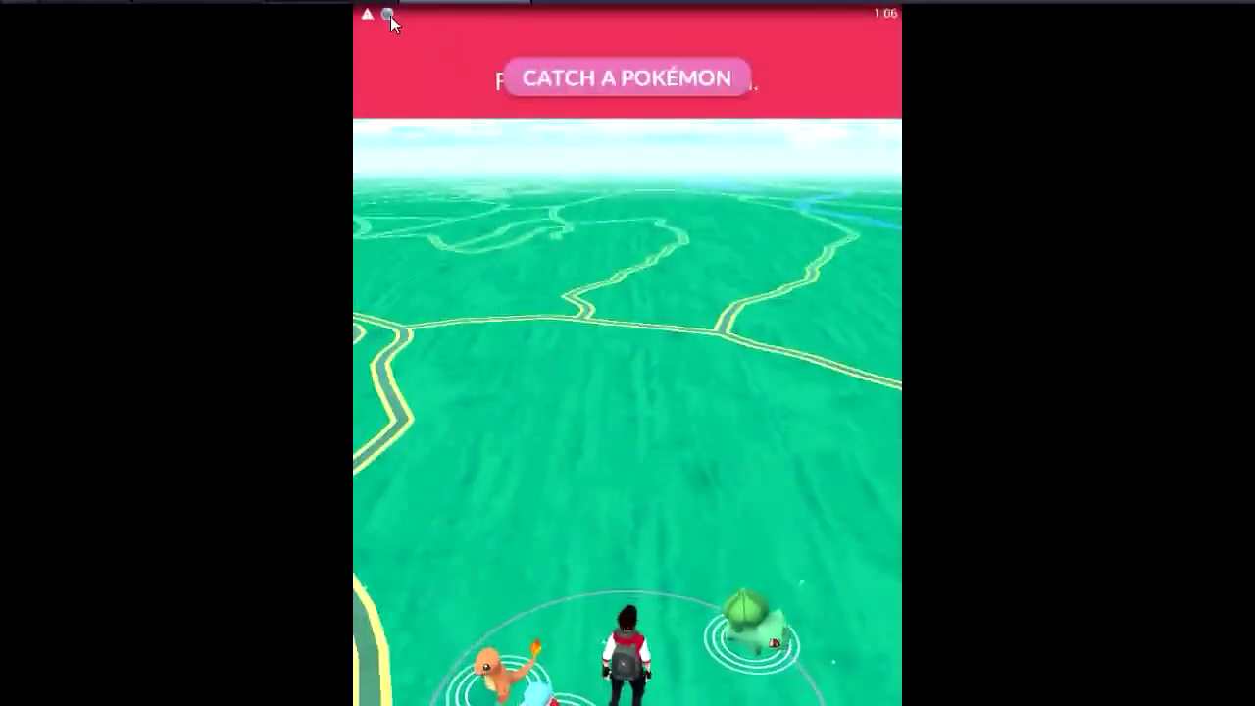
left_click_drag(386, 17, 387, 418)
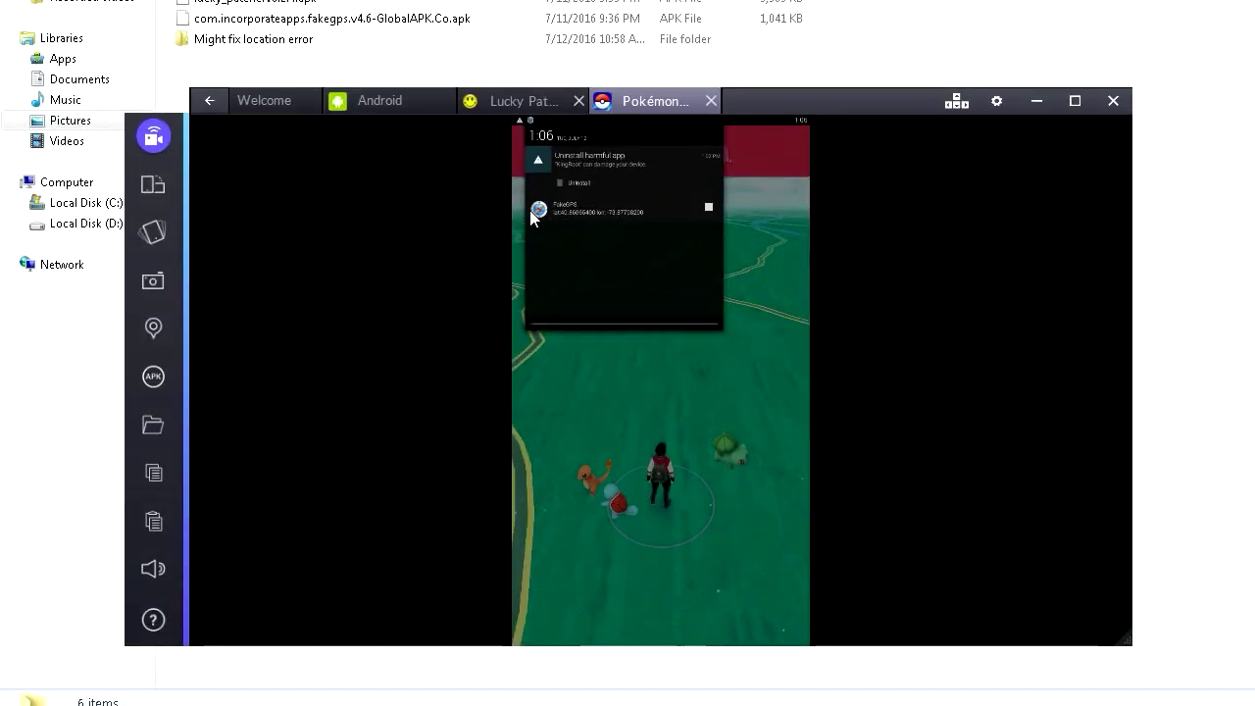
left_click(561, 208)
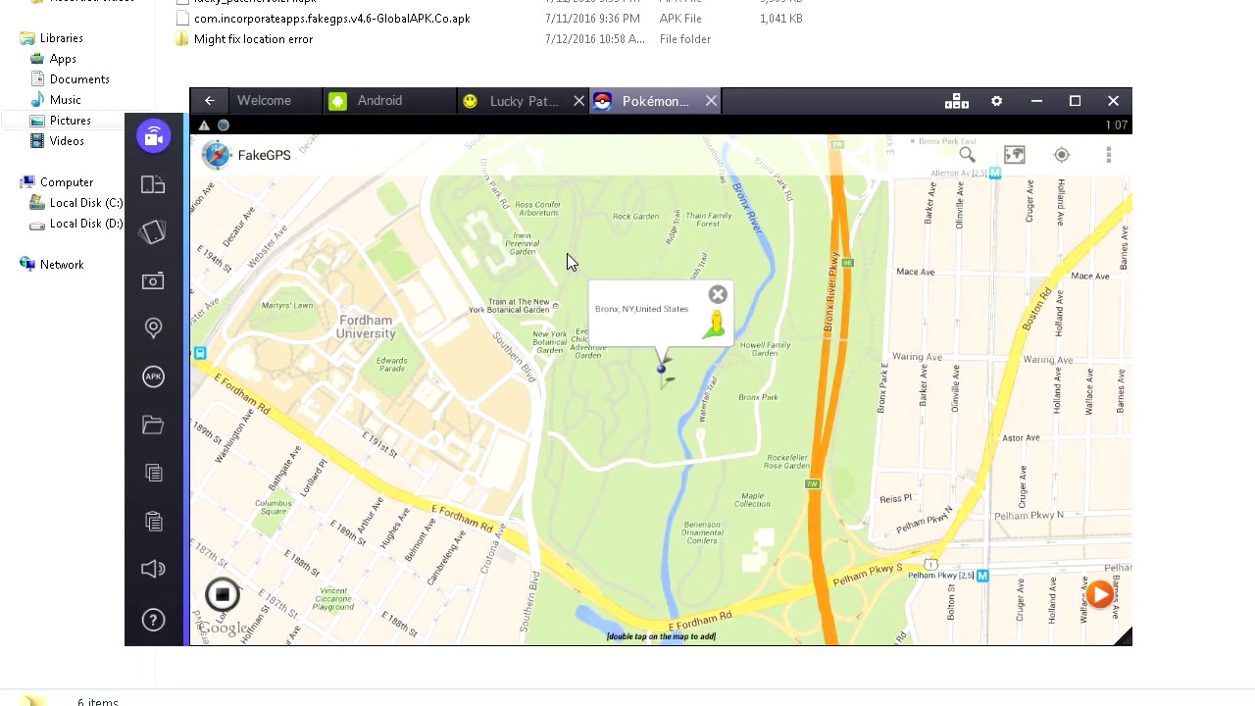
left_click(717, 294)
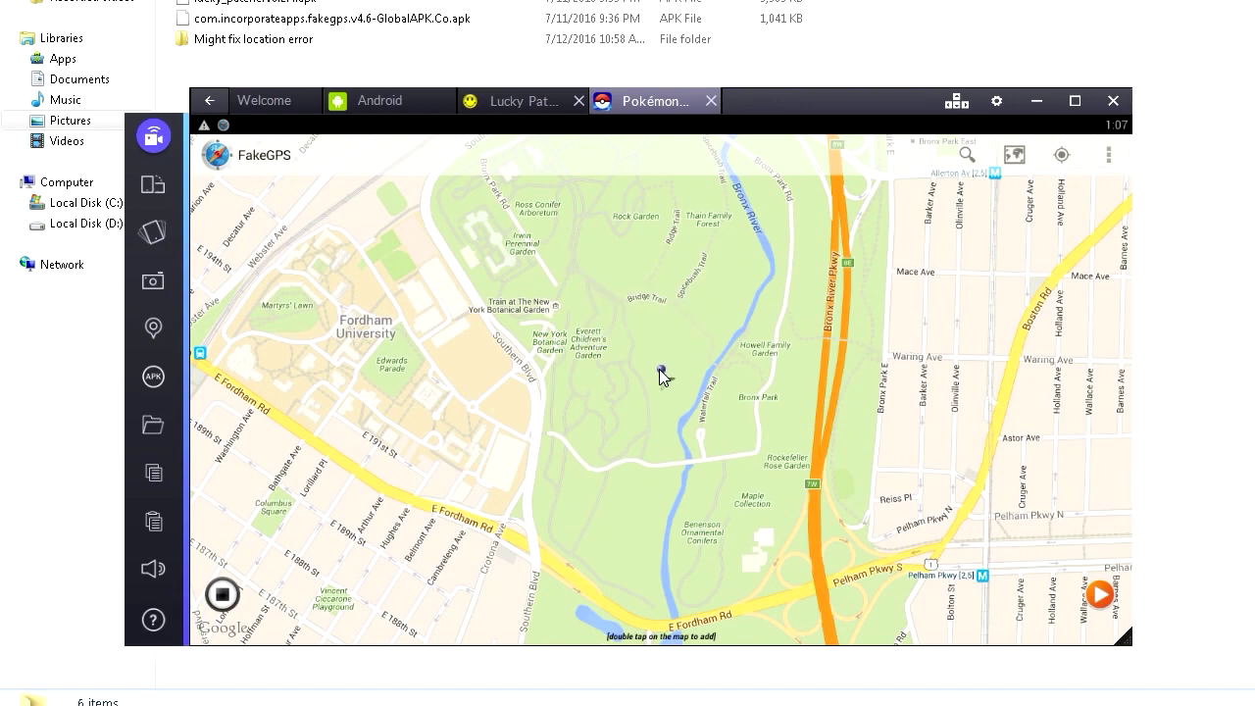
left_click(644, 297)
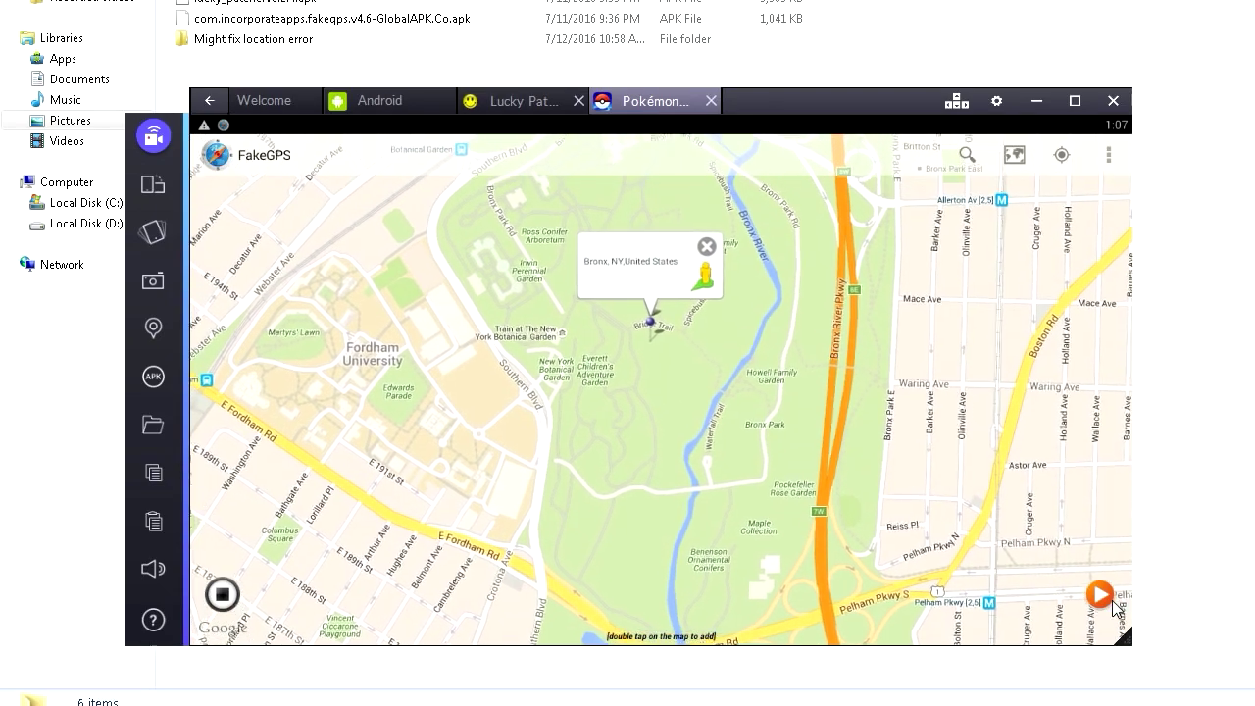
left_click(1099, 594)
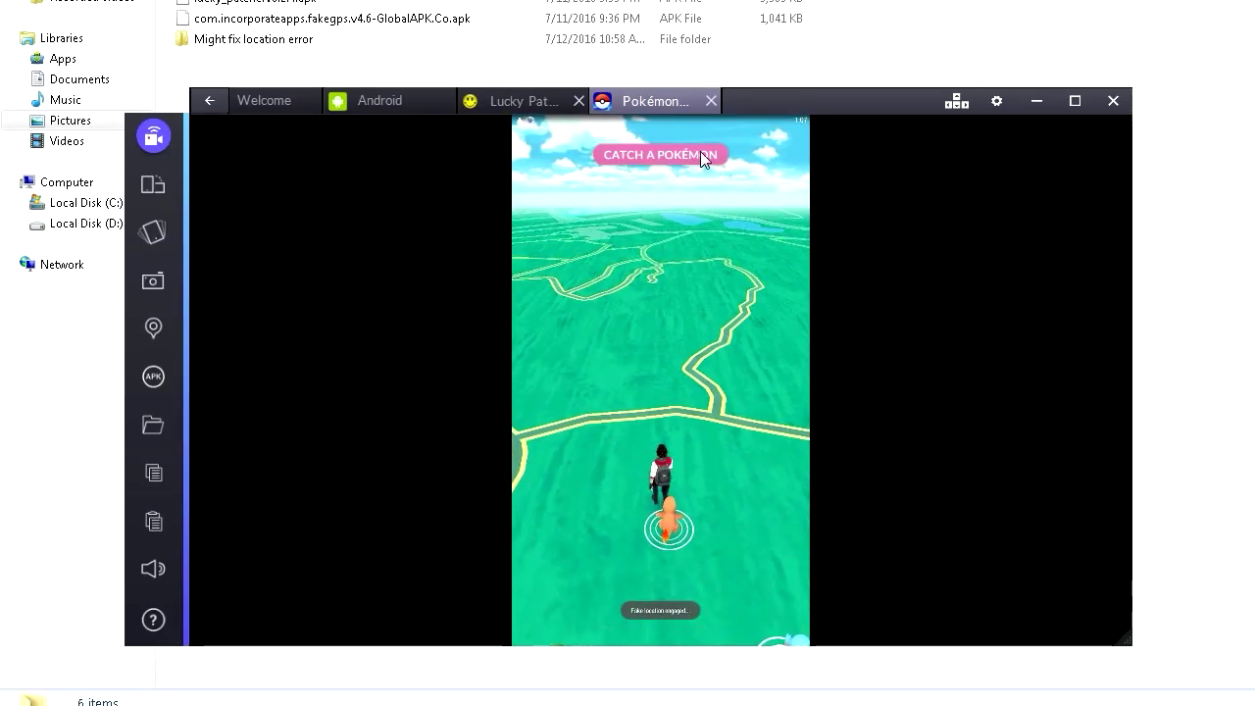
- Reopen FakeGPS from its notification and move the fake location to a point at Spicebush Trail
left_click_drag(595, 121, 595, 186)
left_click(592, 208)
left_click(566, 449)
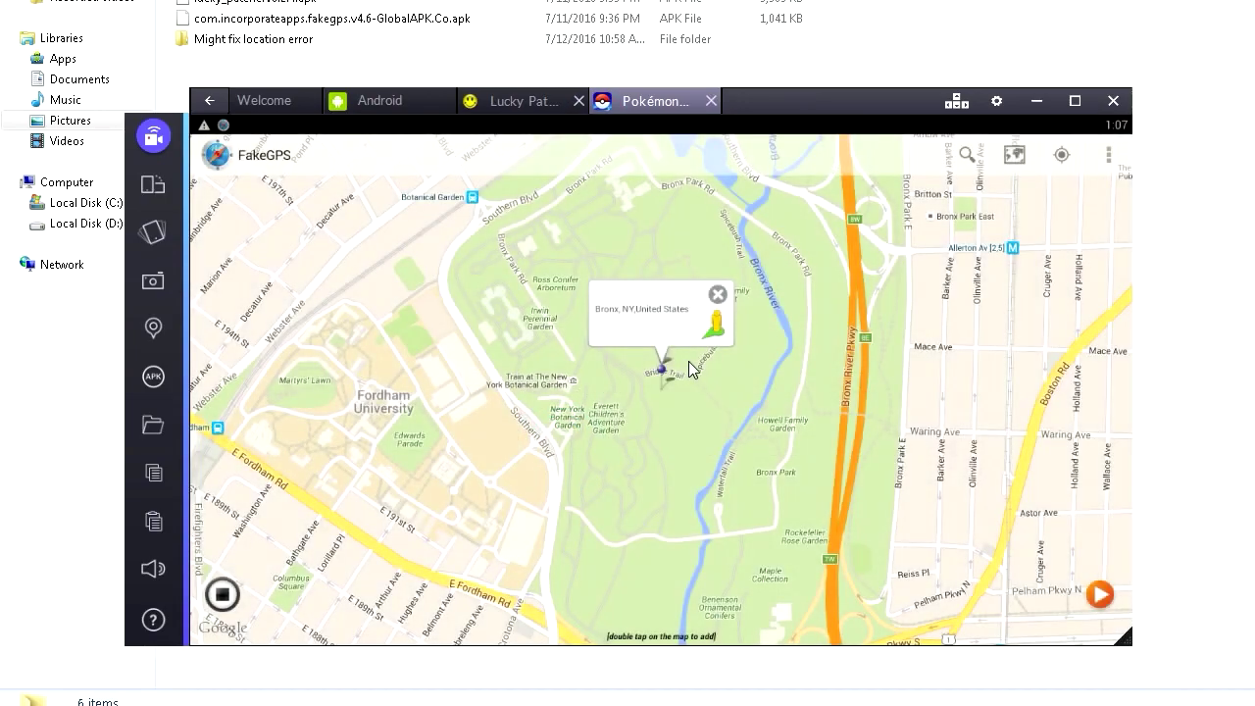
double_click(746, 417)
left_click(1099, 595)
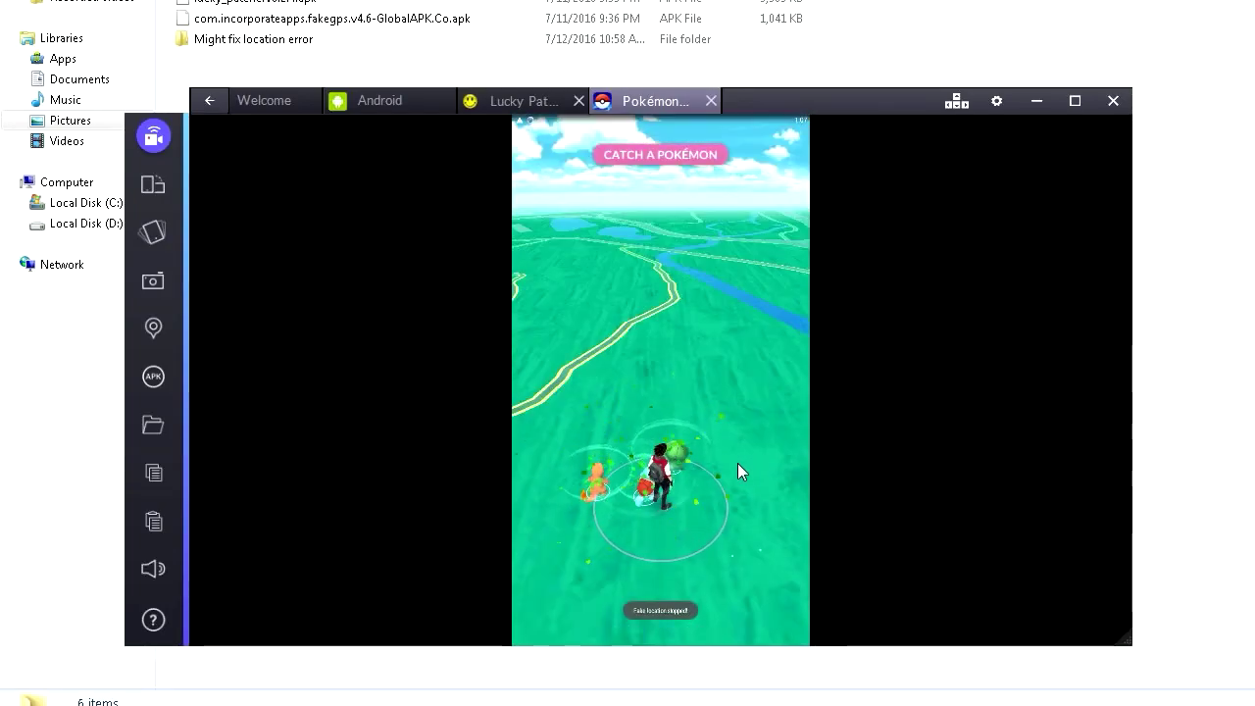
- Return to FakeGPS, replace the Spicebush Trail marker with another nearby point and start the fake location there
left_click_drag(638, 119, 634, 251)
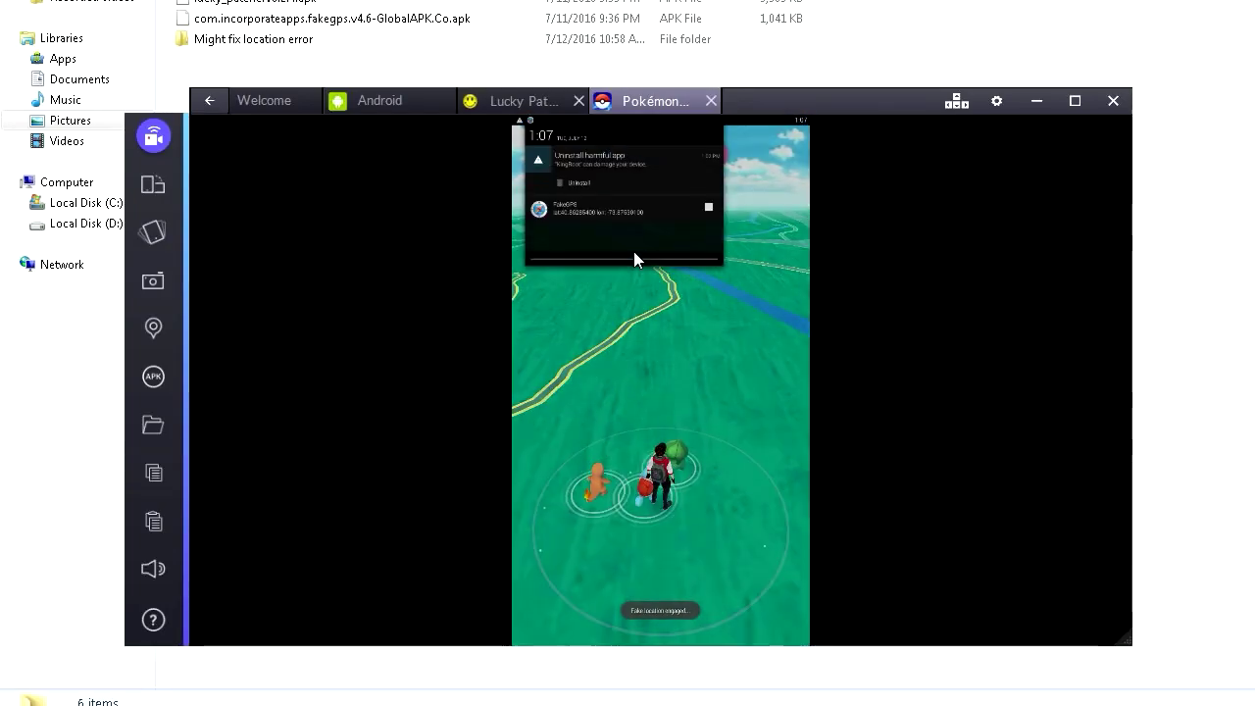
left_click(596, 213)
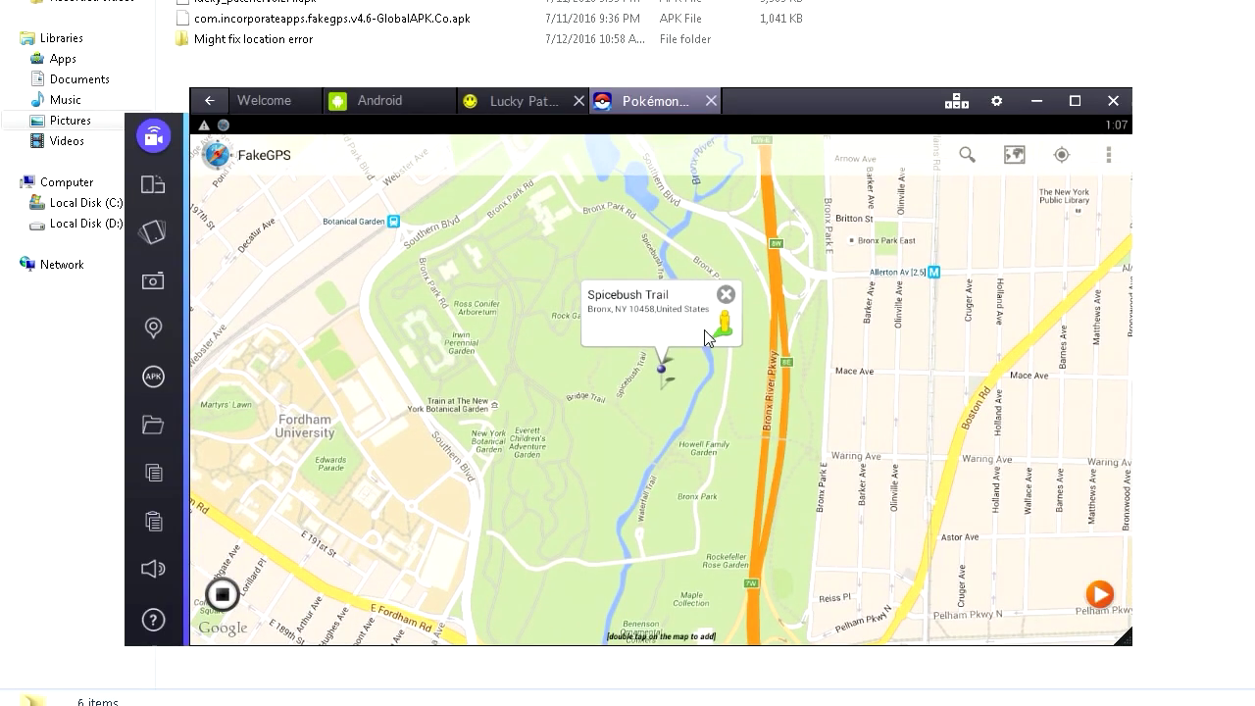
left_click_drag(704, 329, 659, 373)
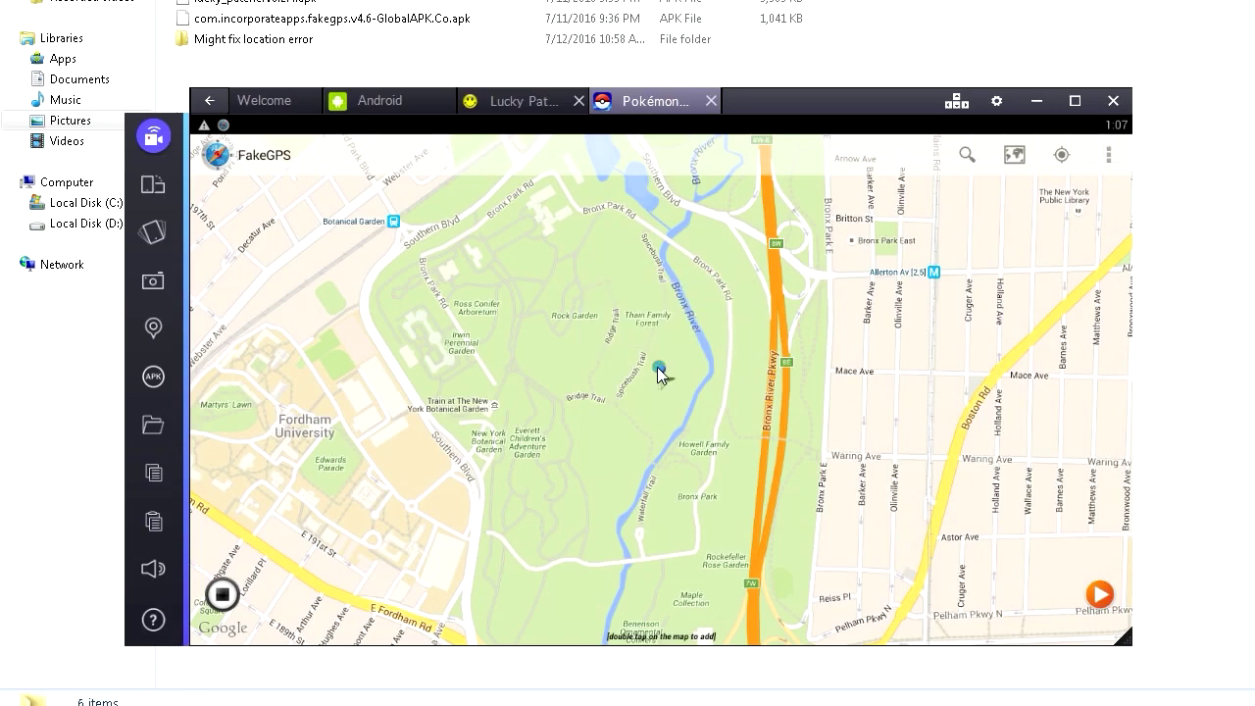
left_click(1100, 594)
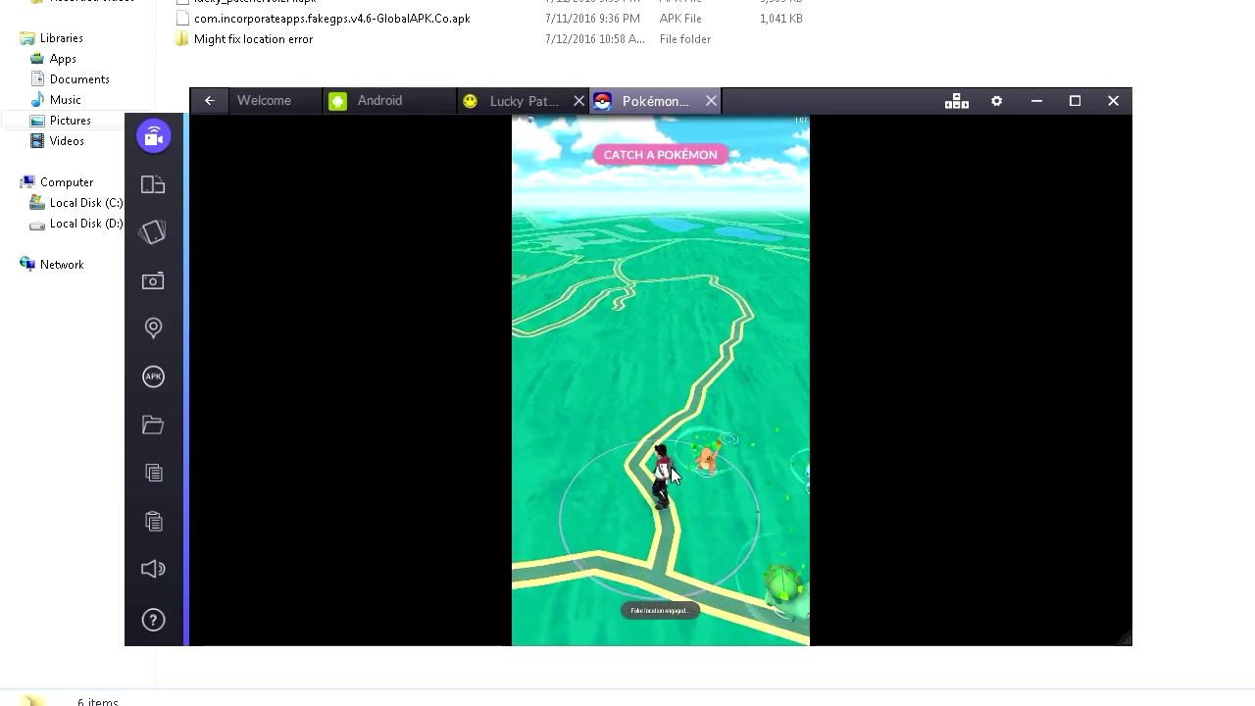
- Close the notification list, start the encounter with the Pikachu near the trainer and decline turning the camera on
left_click_drag(625, 126, 618, 224)
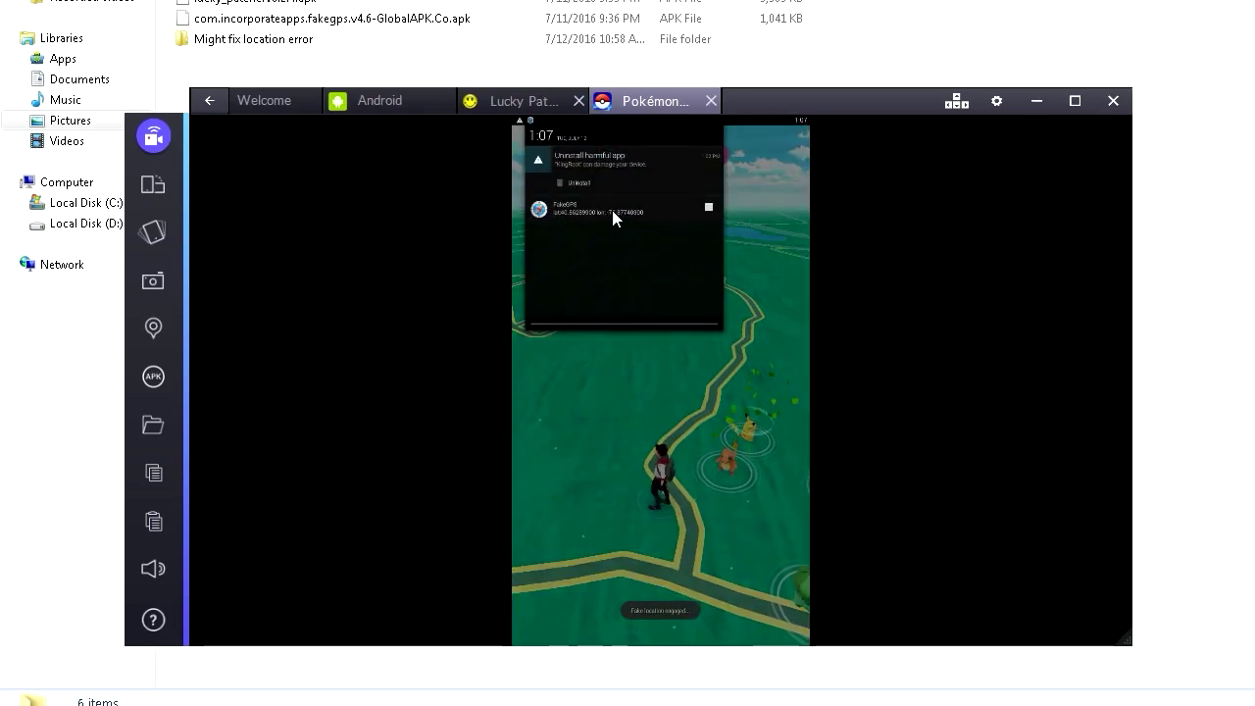
left_click(634, 339)
left_click_drag(739, 449, 665, 414)
left_click(665, 413)
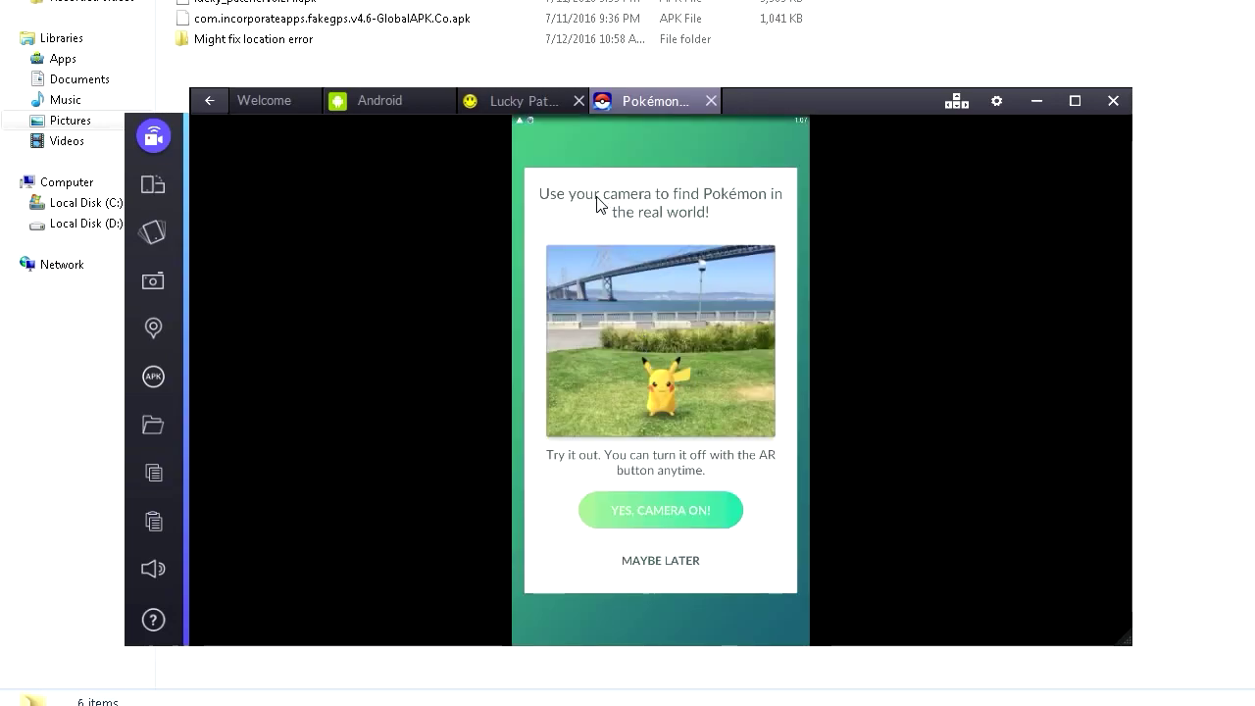
left_click(662, 560)
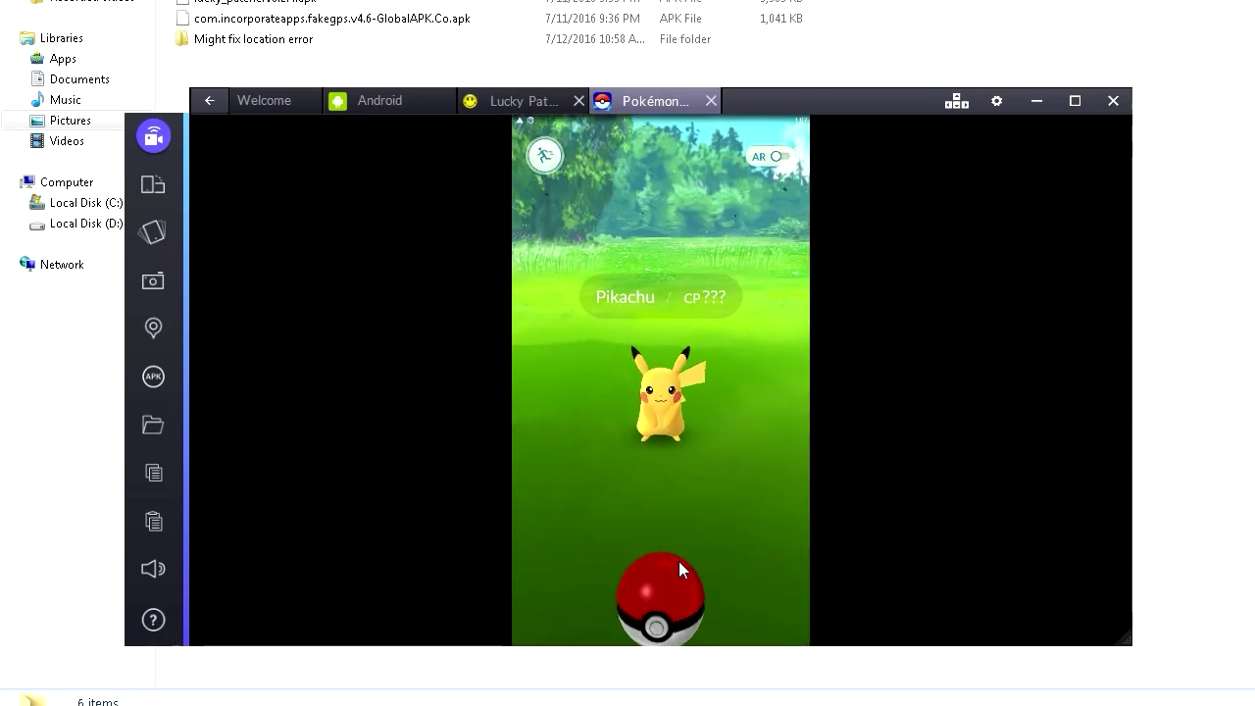
- Throw Poké Balls at Pikachu to catch it and dismiss the catch result screens
left_click_drag(657, 587, 657, 467)
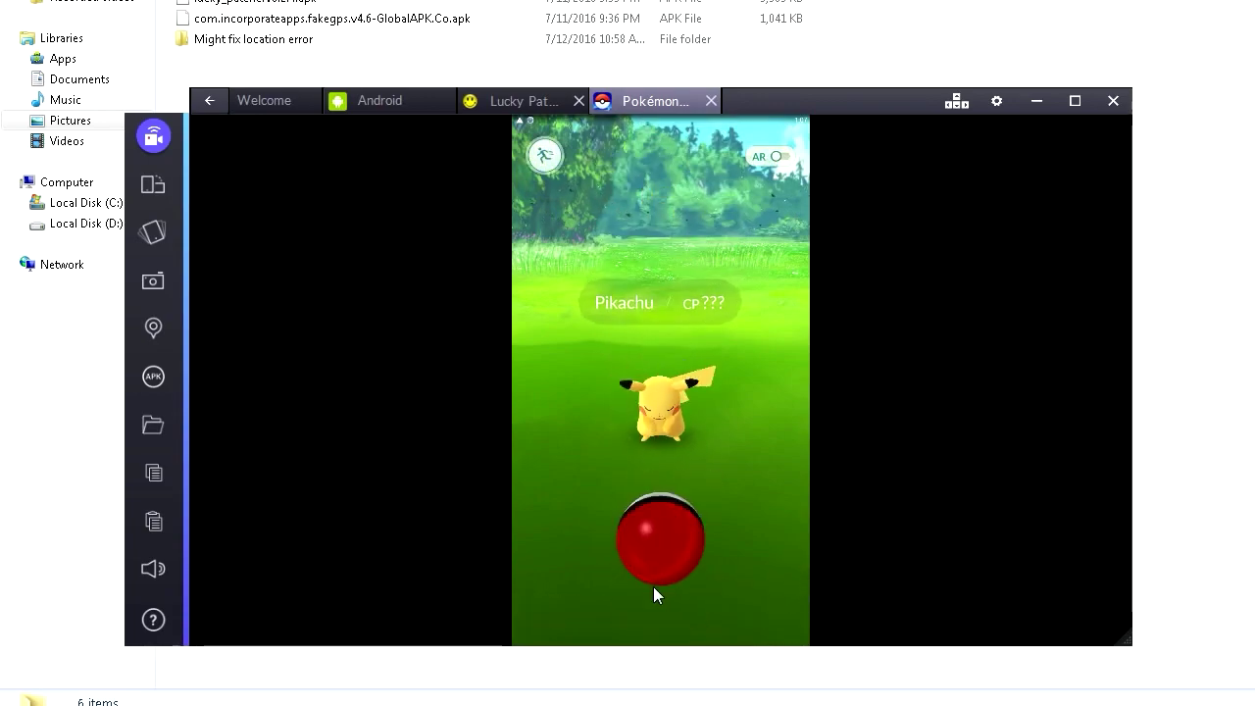
left_click_drag(655, 575, 663, 457)
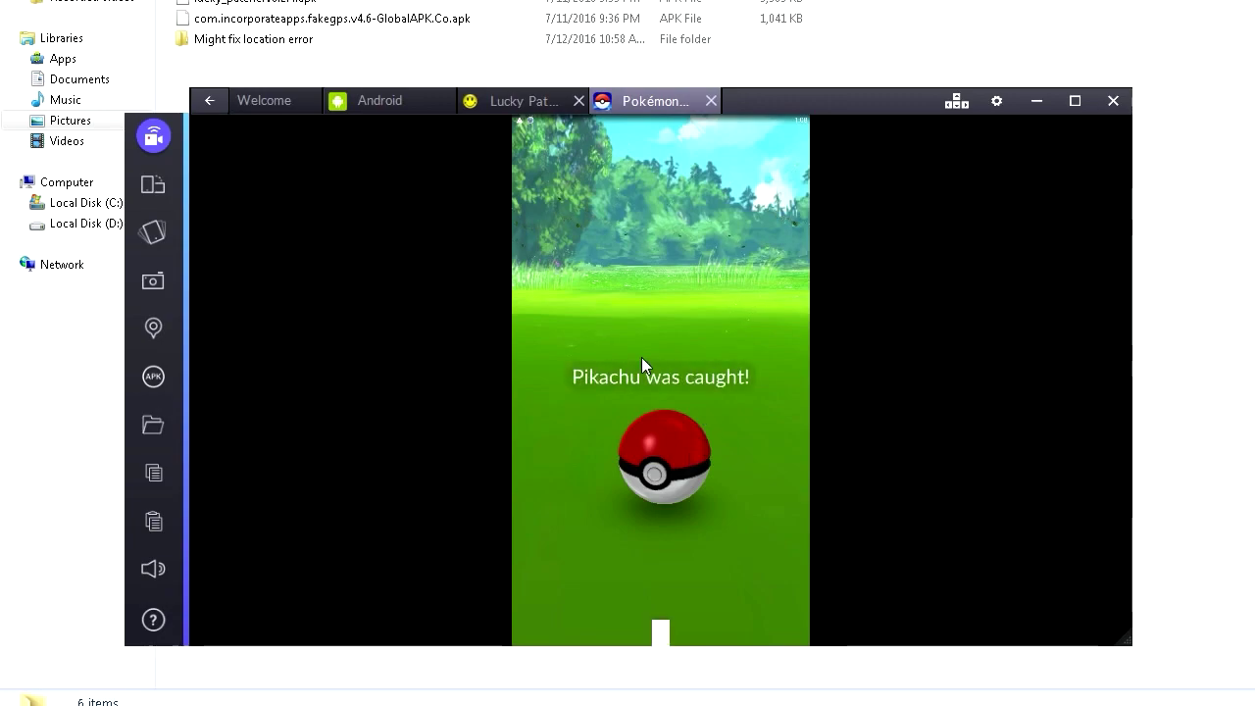
left_click(653, 470)
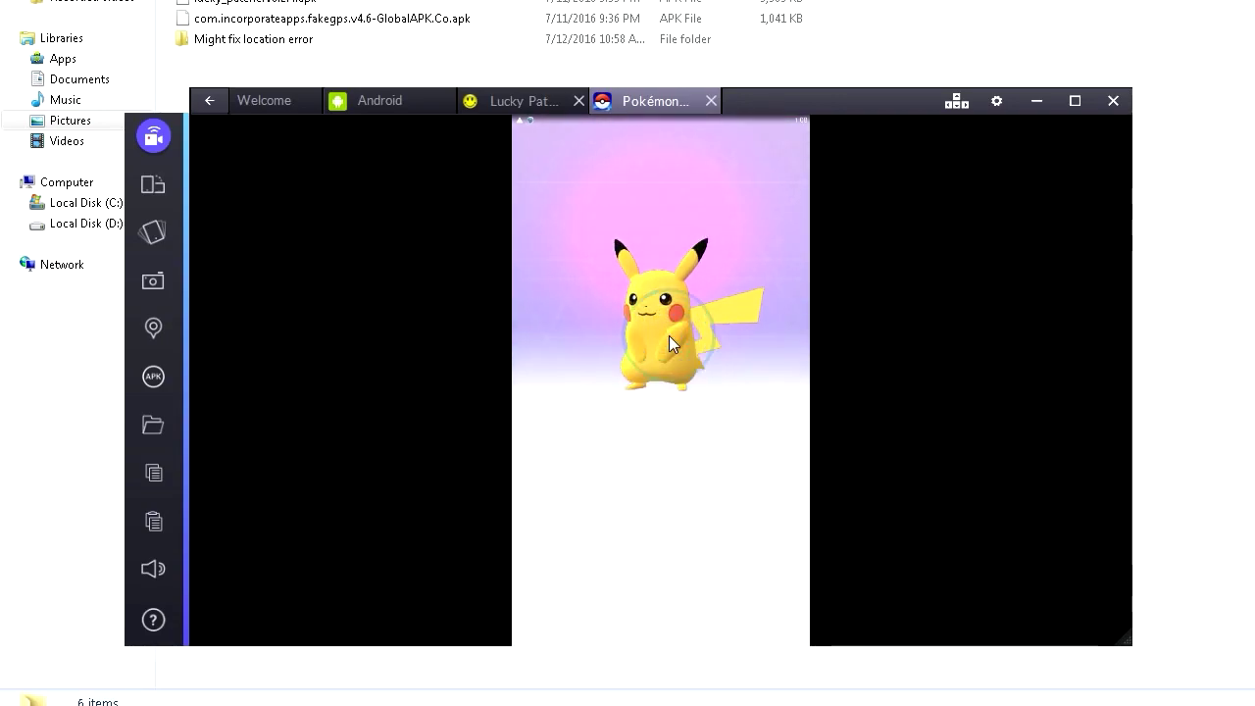
left_click(662, 606)
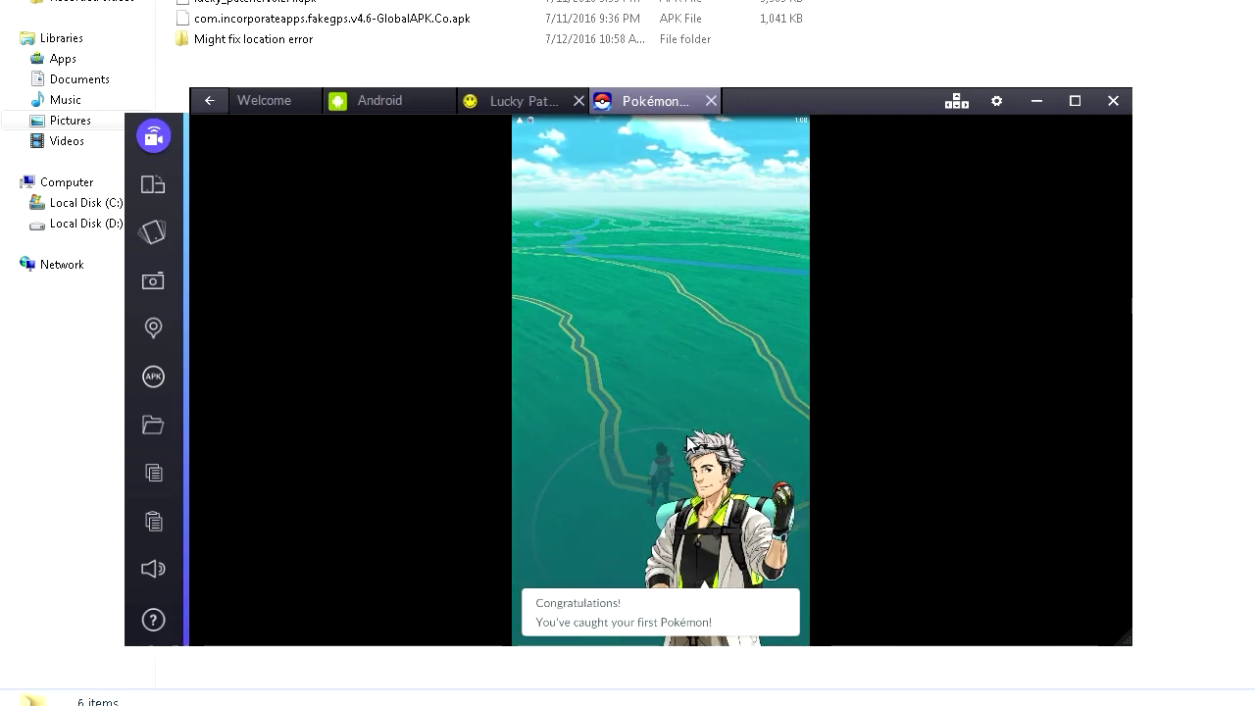
- Continue past the professor's congratulations, enter and confirm a trainer nickname, and proceed with his dialogue
left_click(650, 483)
left_click(657, 455)
left_click(620, 369)
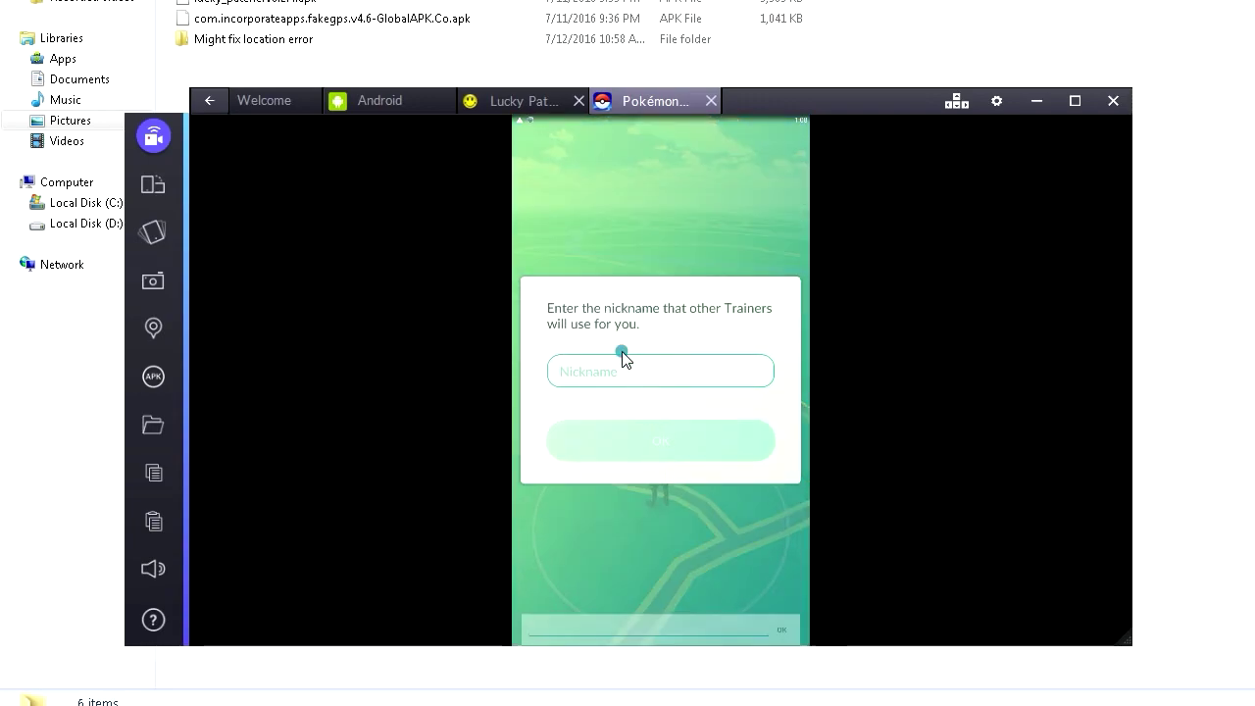
type("thesaka24445")
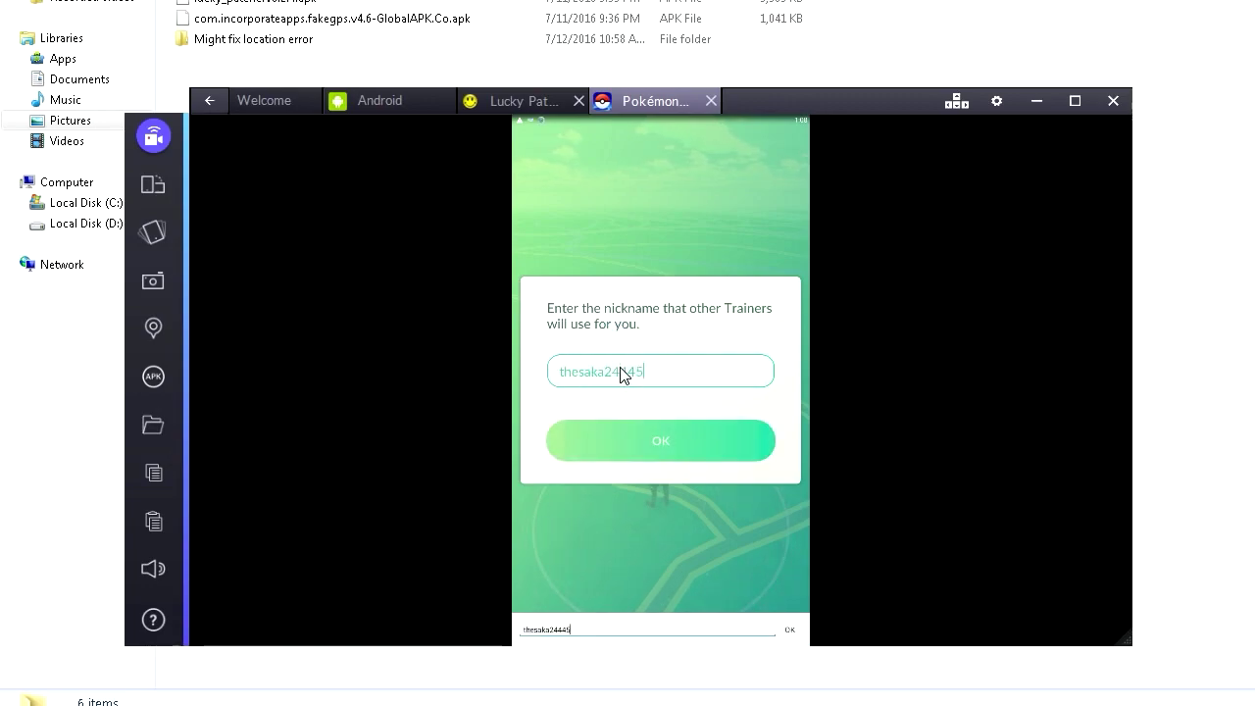
left_click(627, 445)
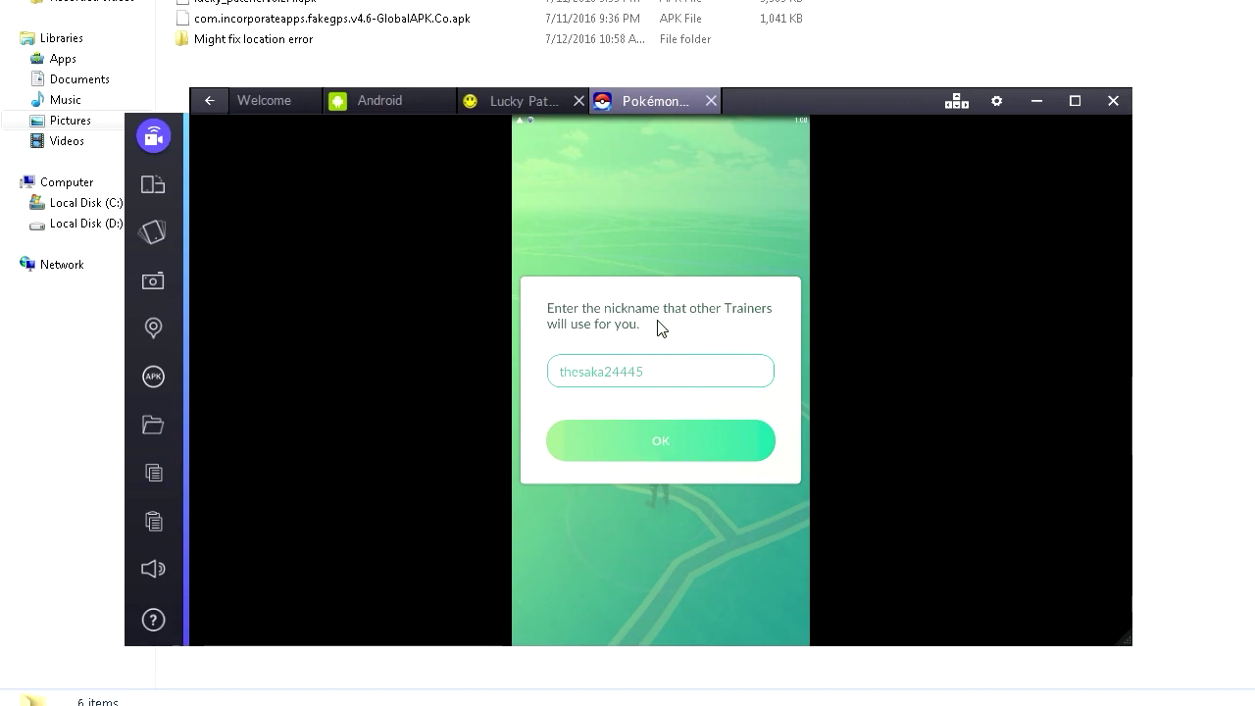
left_click(669, 440)
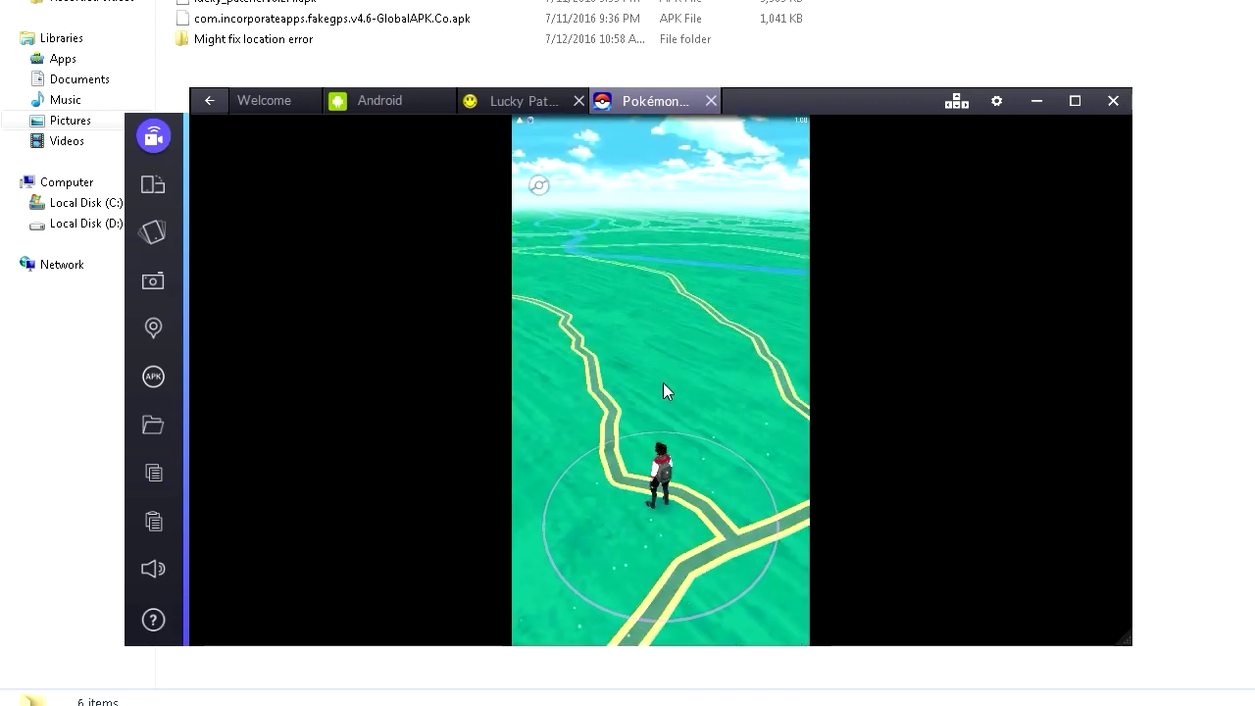
left_click(661, 437)
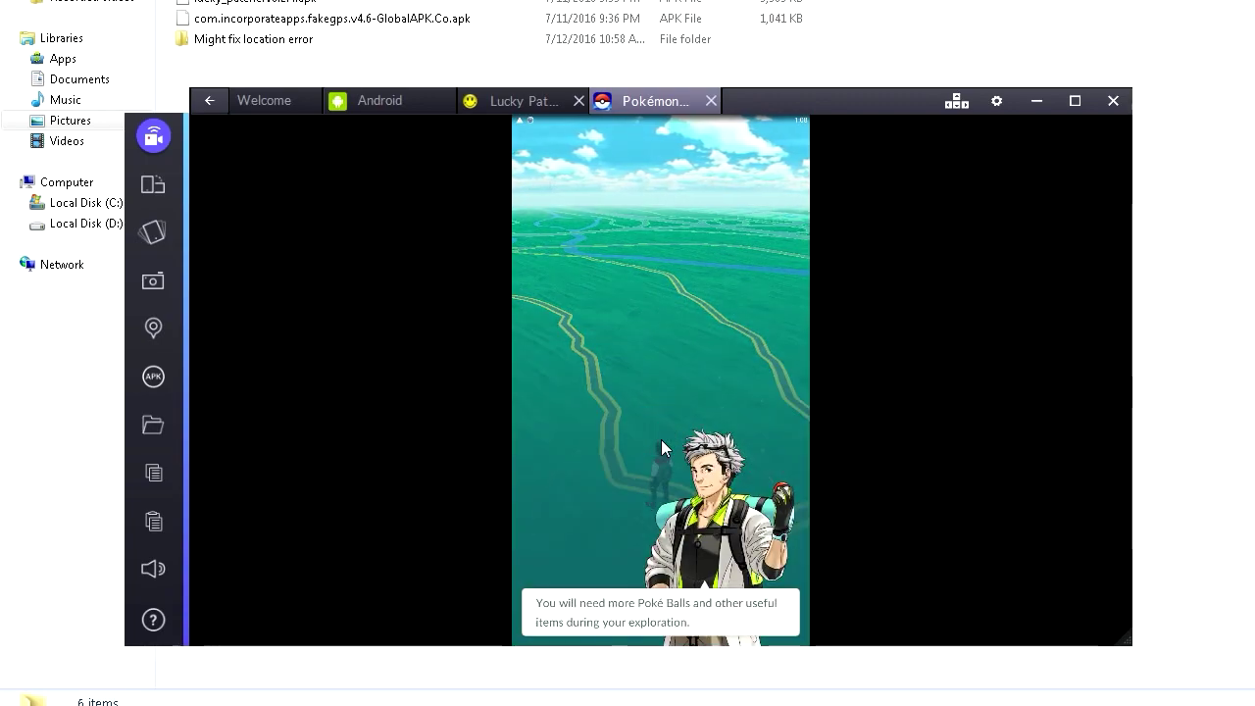
- Advance through the professor's remaining dialogue to finish the introduction and look around the trainer on the map
left_click(672, 453)
left_click(673, 453)
left_click(671, 454)
left_click(671, 453)
left_click(690, 447)
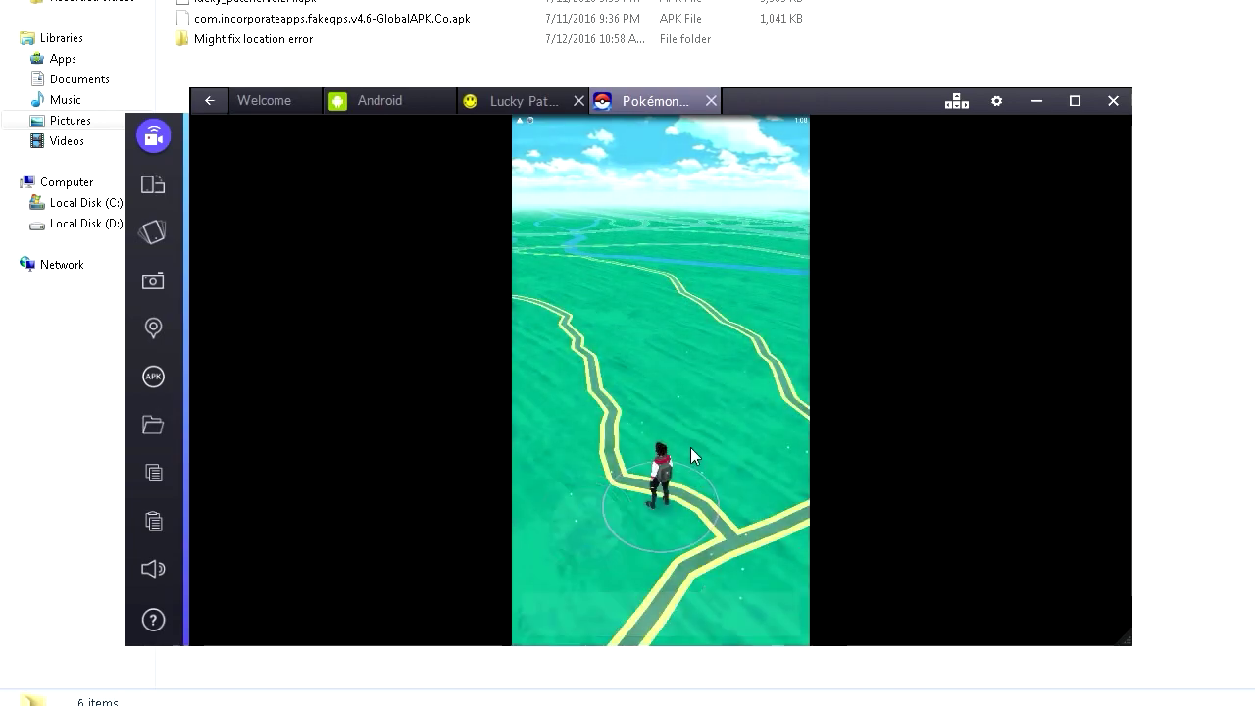
left_click(672, 475)
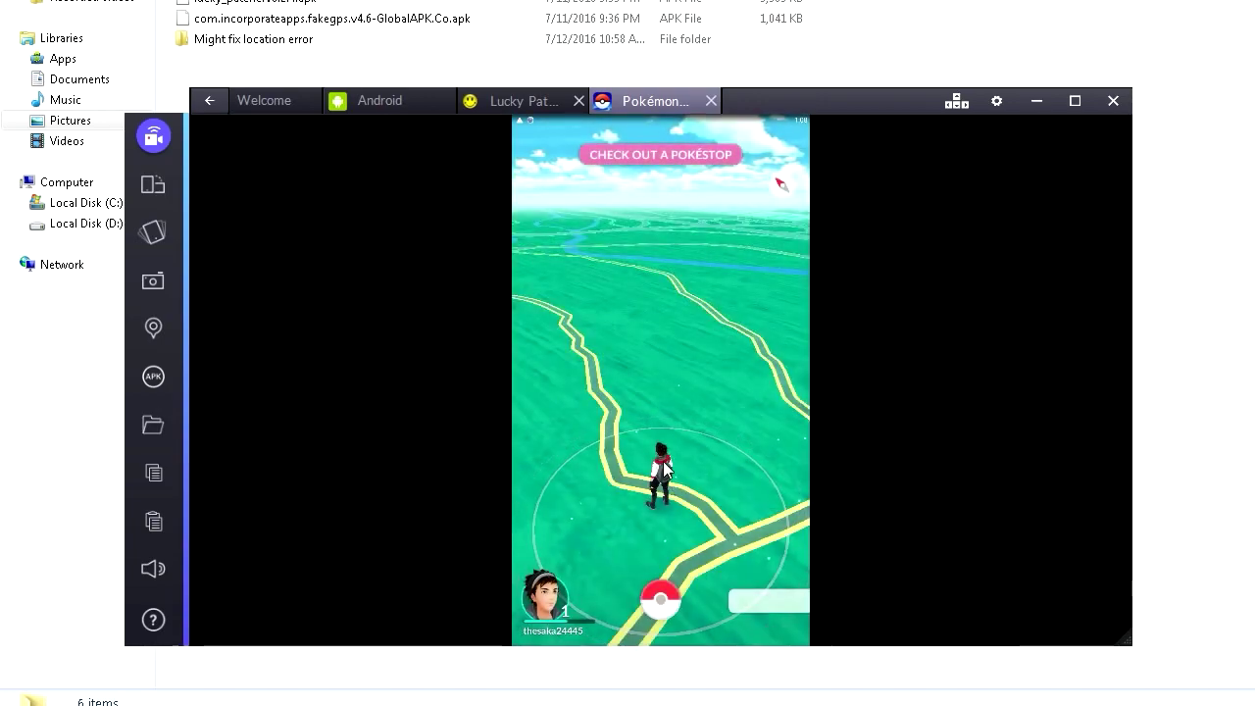
left_click_drag(657, 403, 712, 316)
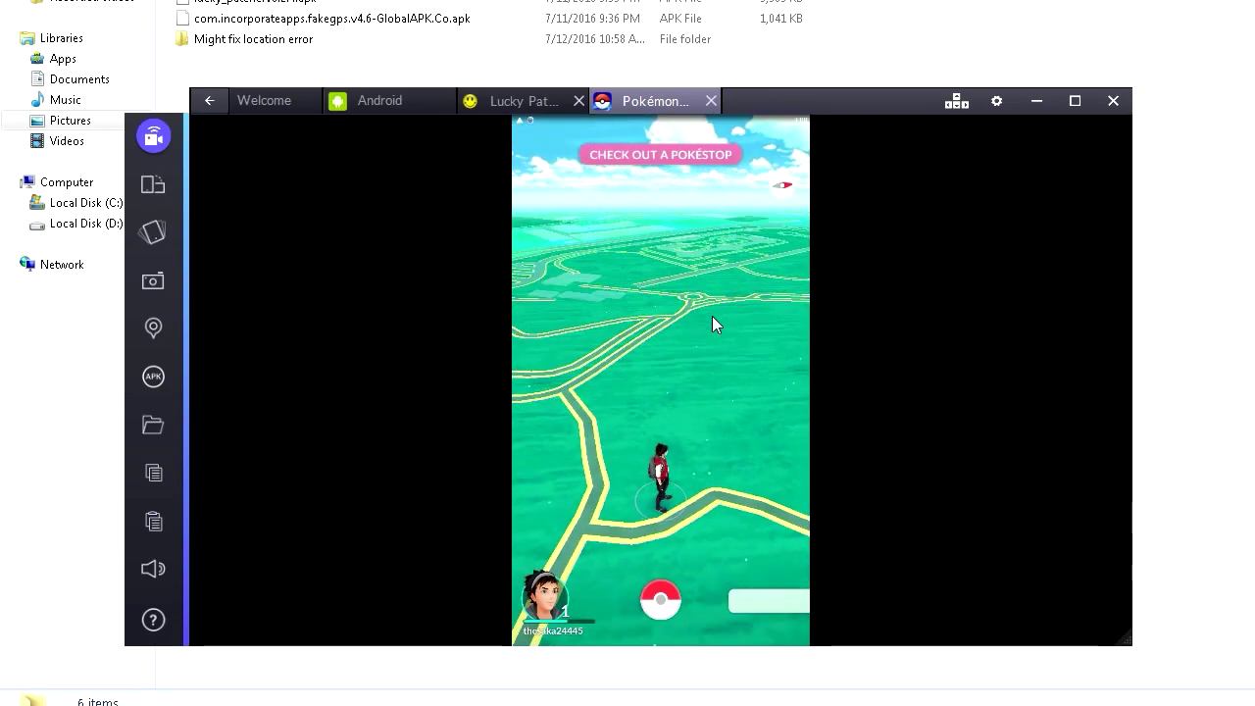
- Reopen FakeGPS from its notification, mark a point just northwest of Bridge Trail and start the fake location there
left_click_drag(628, 120, 619, 239)
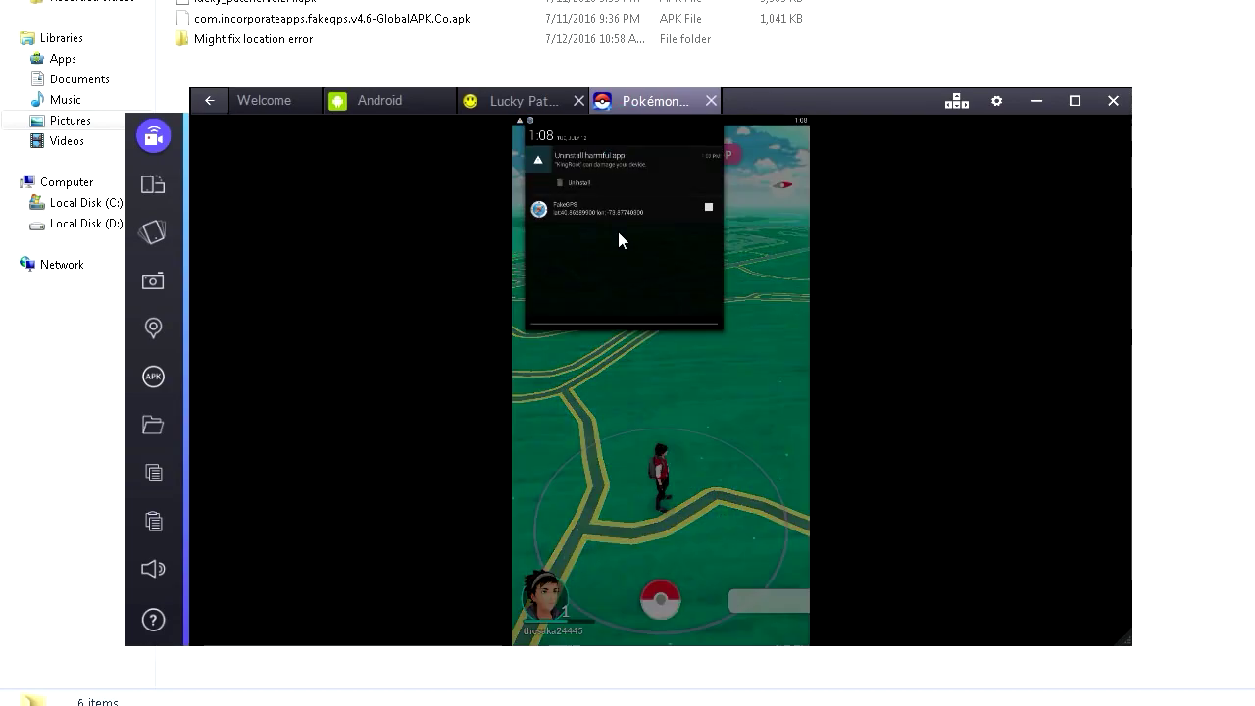
left_click(602, 216)
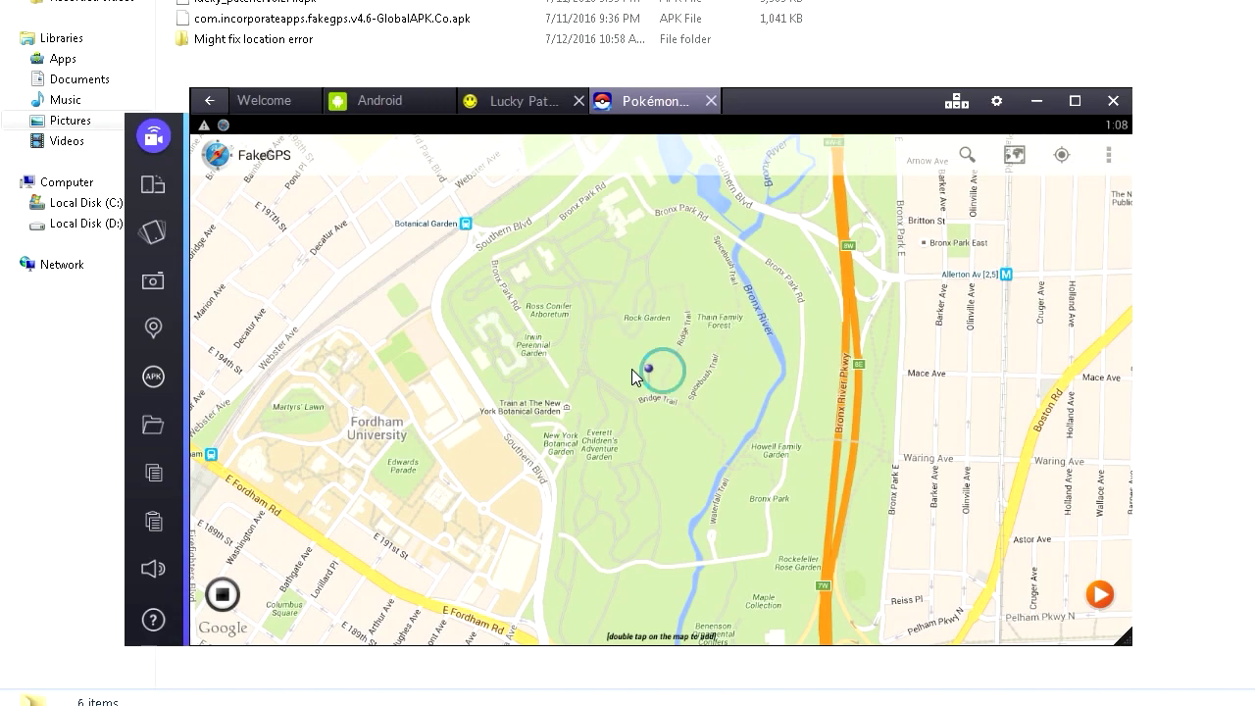
left_click(1098, 594)
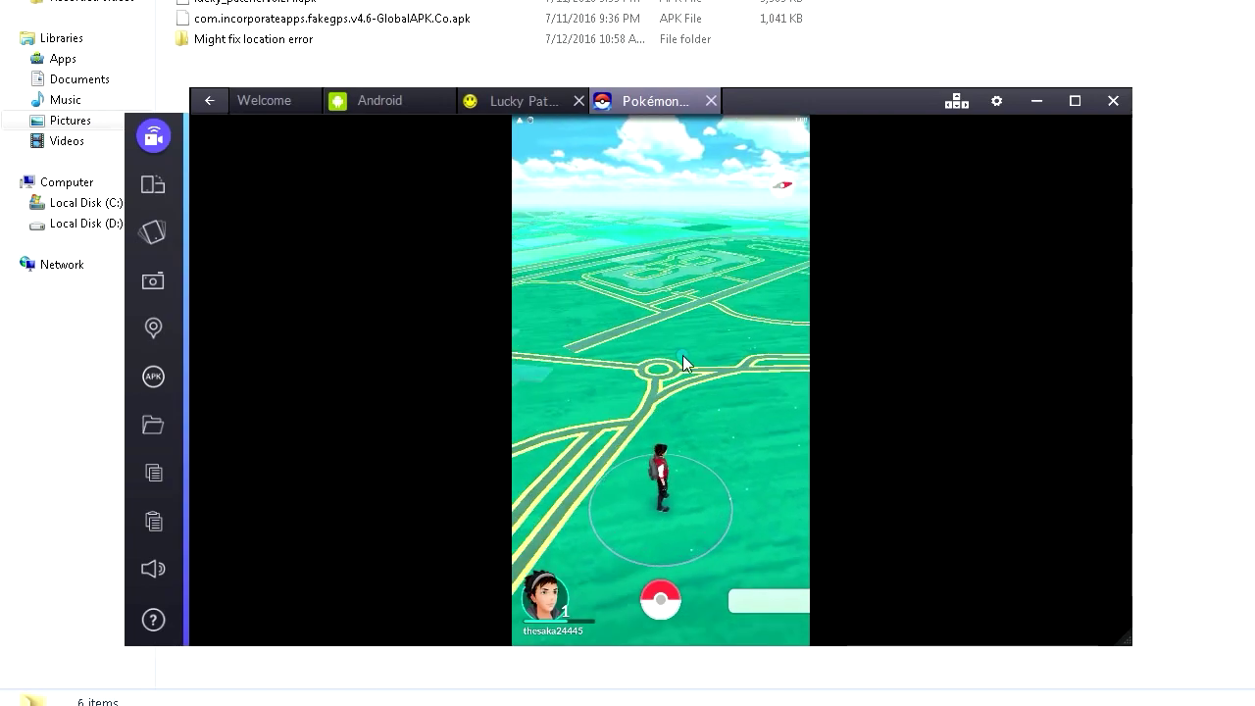
- Return to FakeGPS, replace the 2600 Southern Boulevard marker with a point beside Irwin Perennial Garden and start the fake location there
left_click_drag(583, 120, 579, 221)
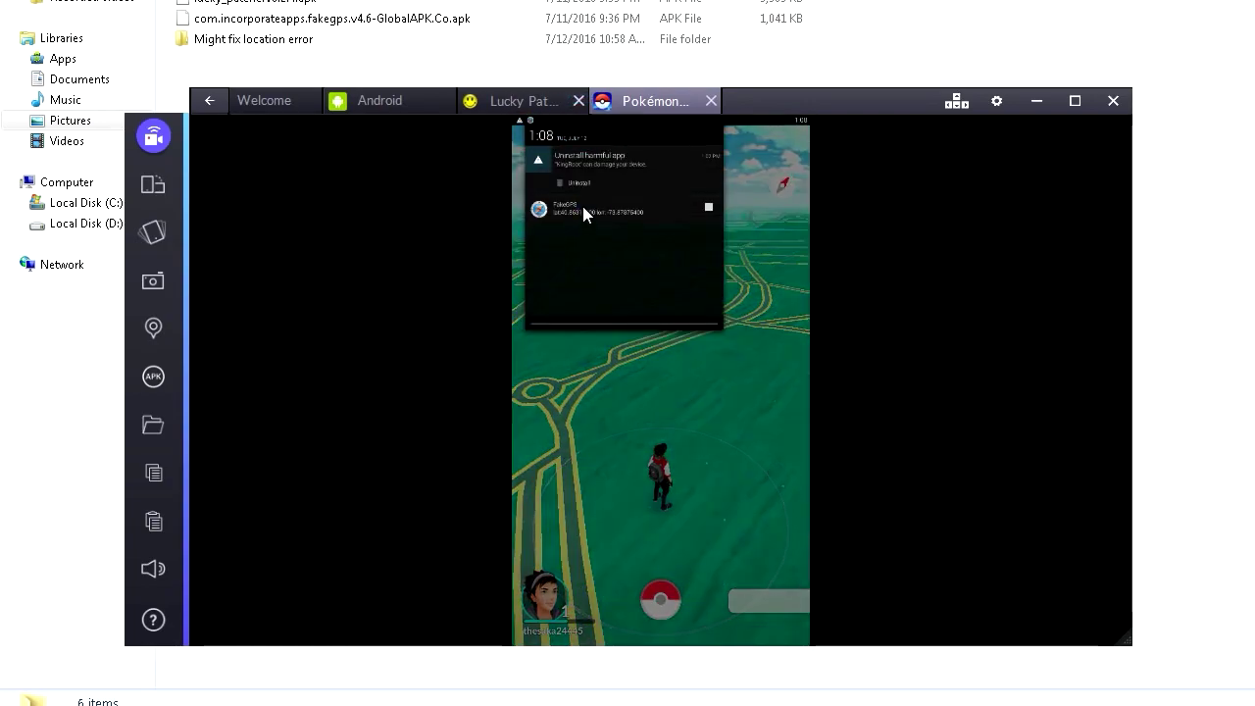
left_click(584, 209)
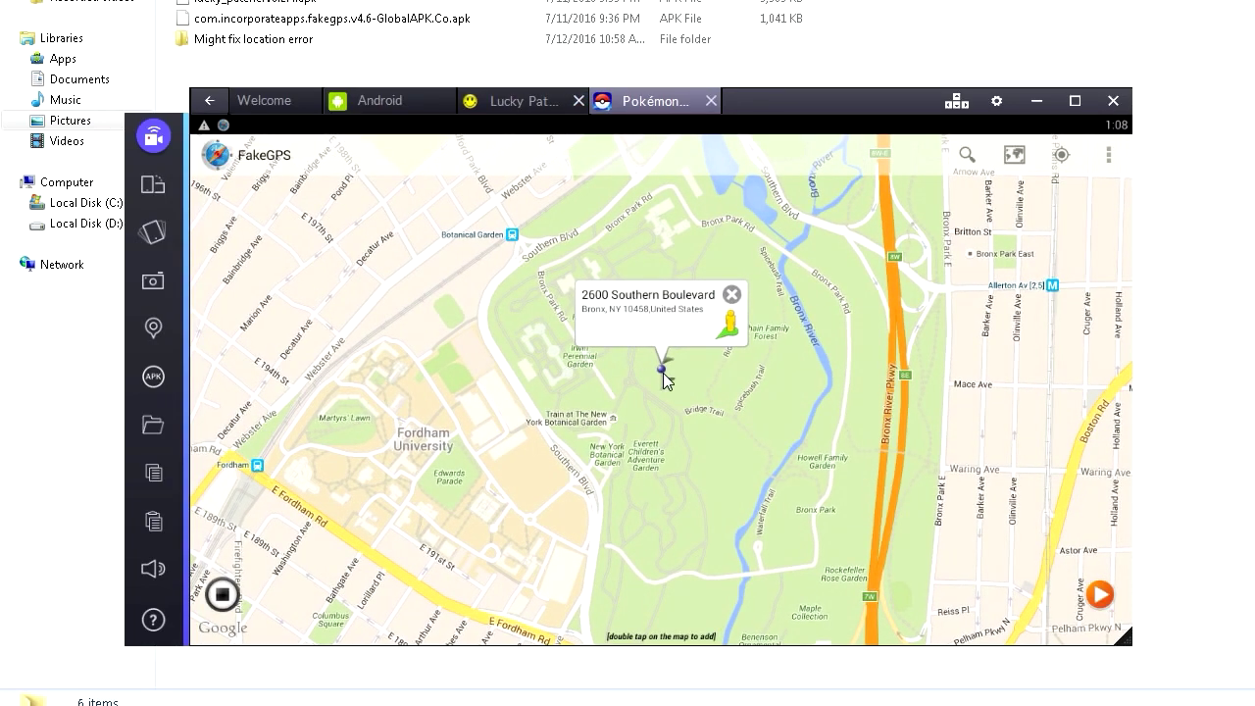
left_click(520, 309)
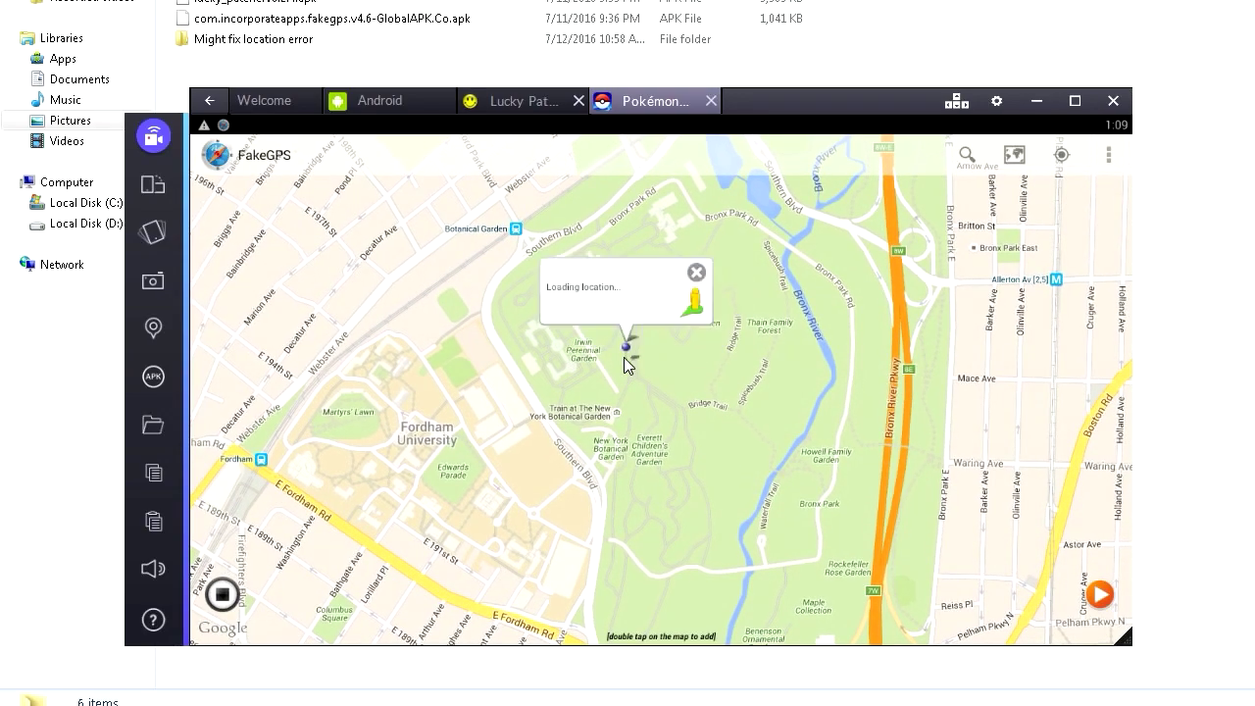
double_click(628, 356)
left_click(1100, 598)
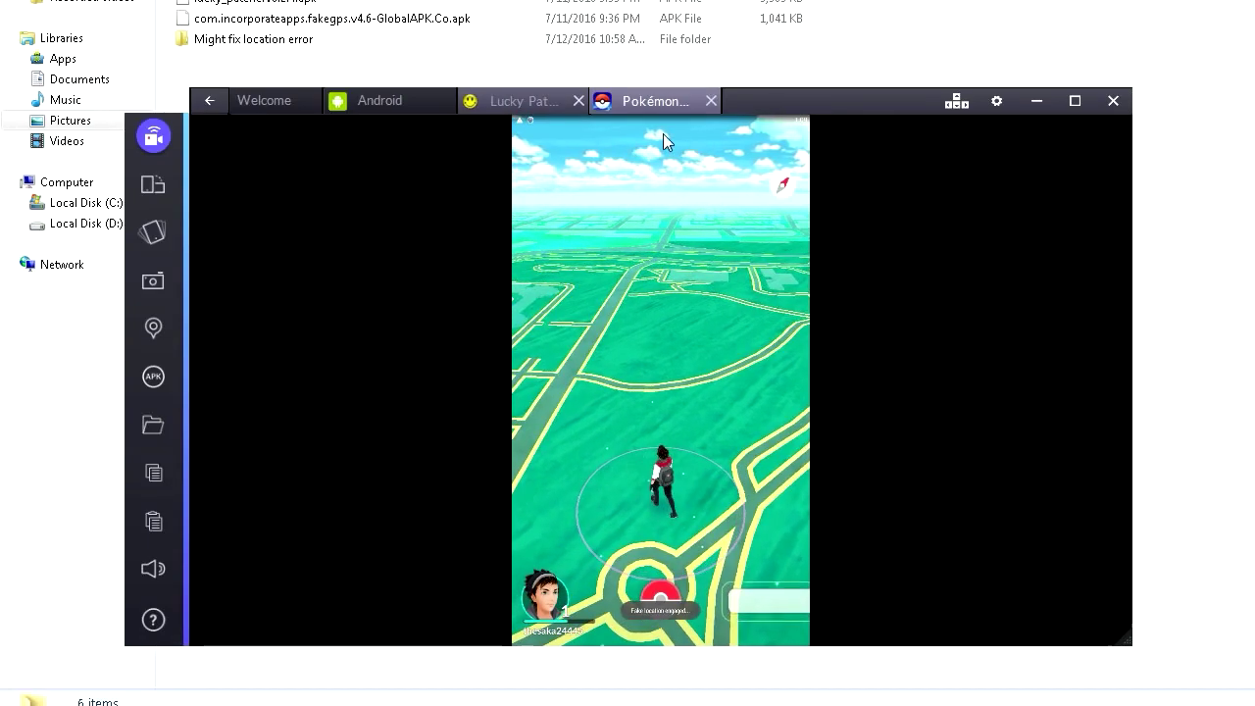
- Close Pokémon GO and Lucky Patcher, and set the Android location mode to High accuracy
left_click(712, 100)
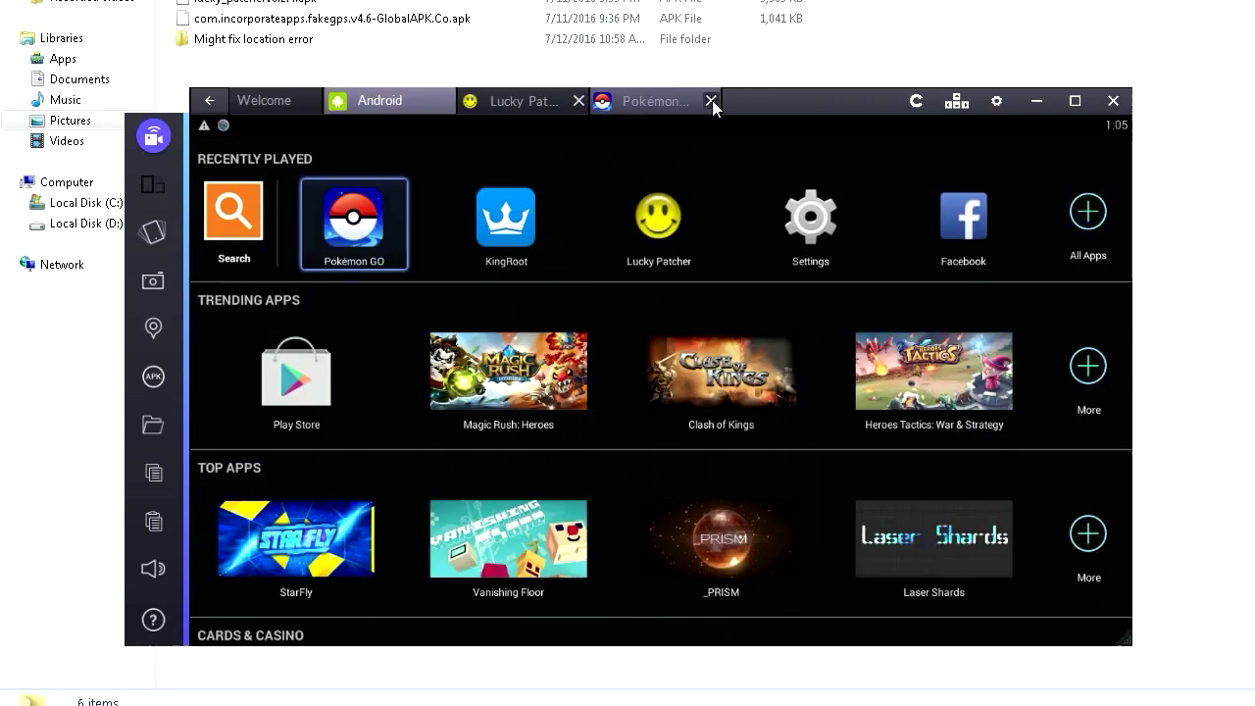
left_click(579, 101)
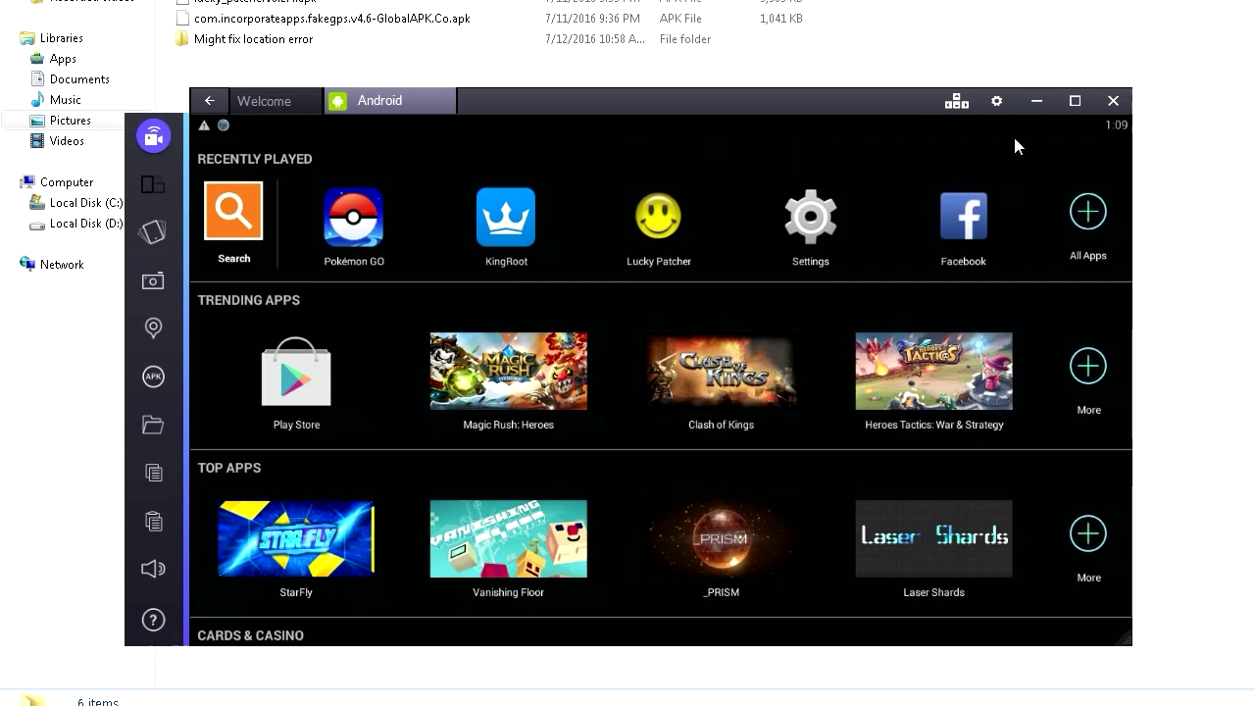
left_click(997, 101)
left_click(808, 226)
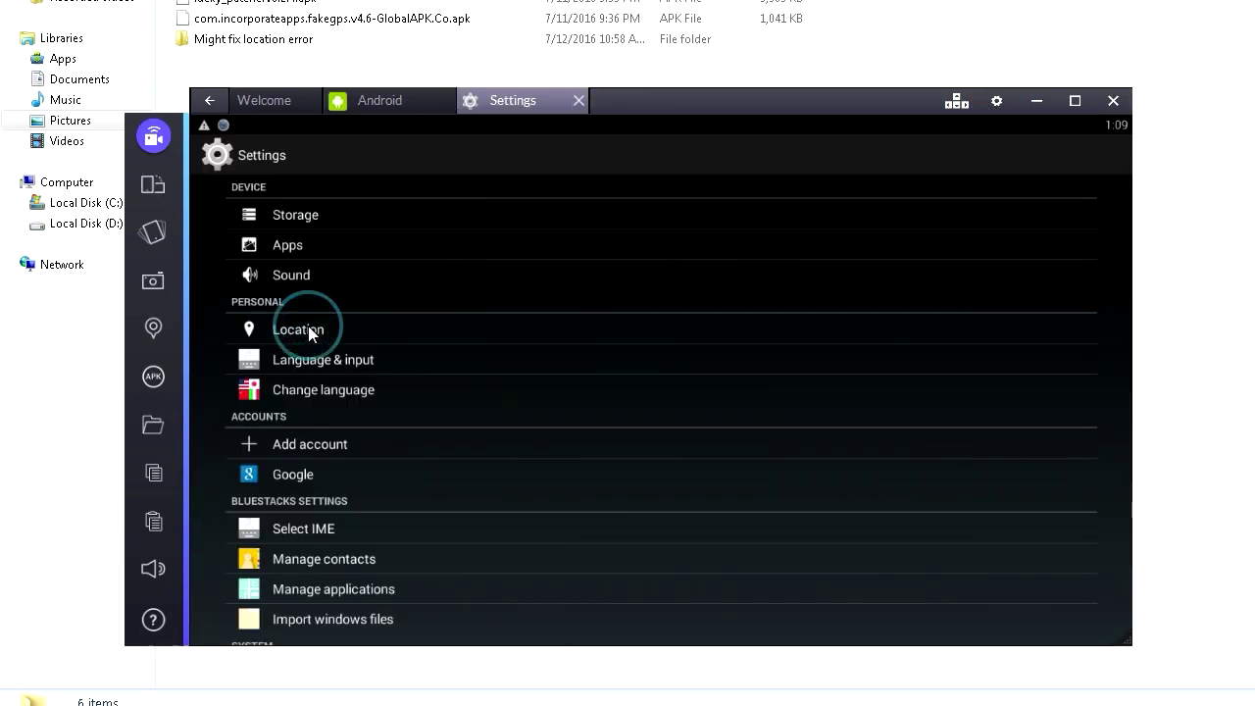
left_click(310, 333)
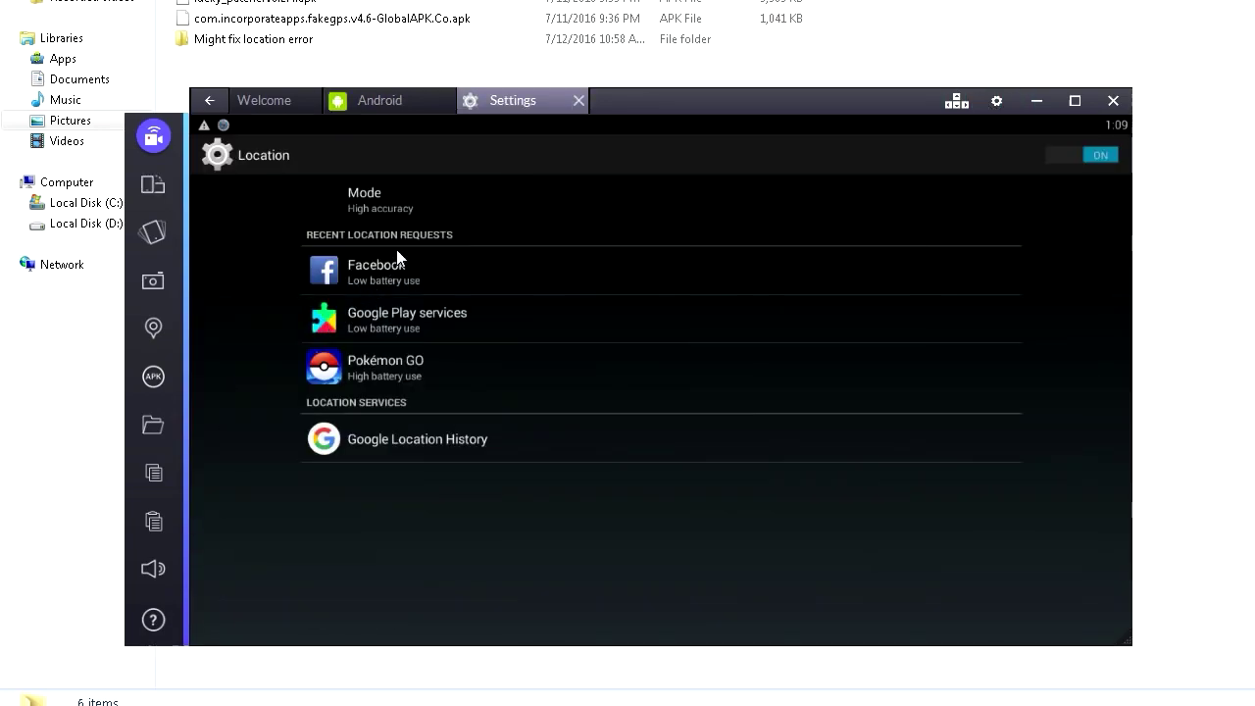
left_click(400, 204)
left_click(471, 194)
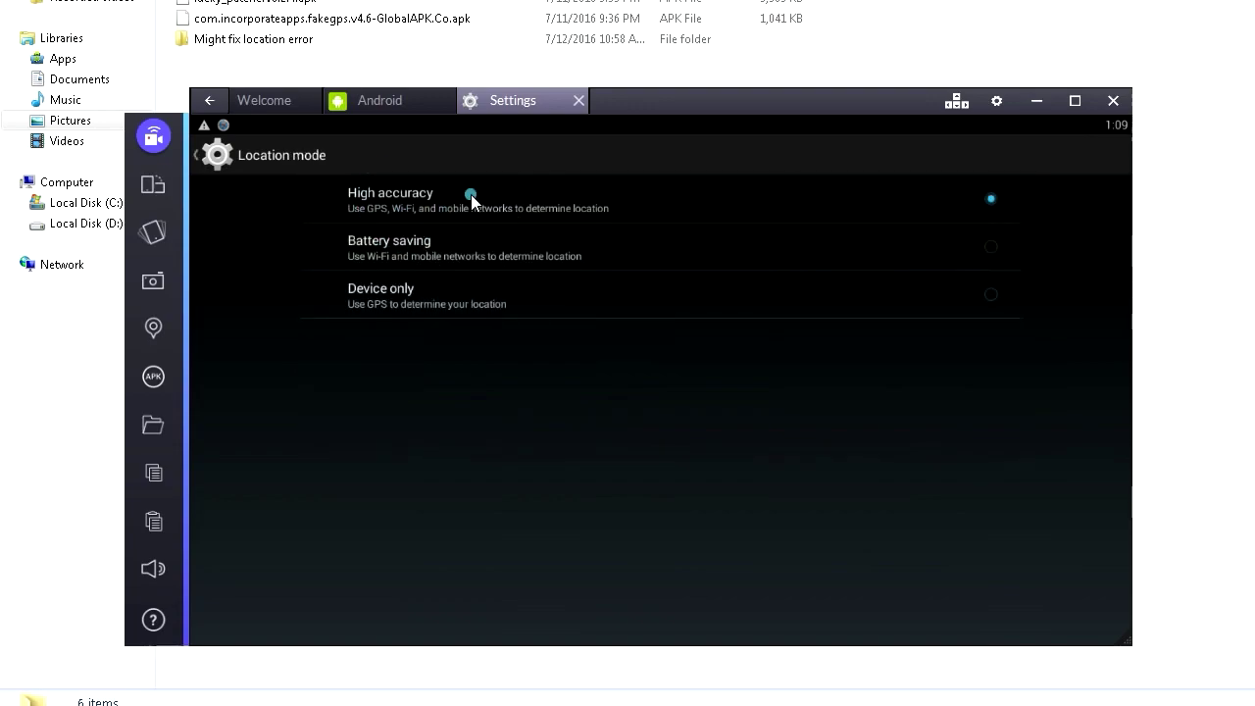
left_click(216, 166)
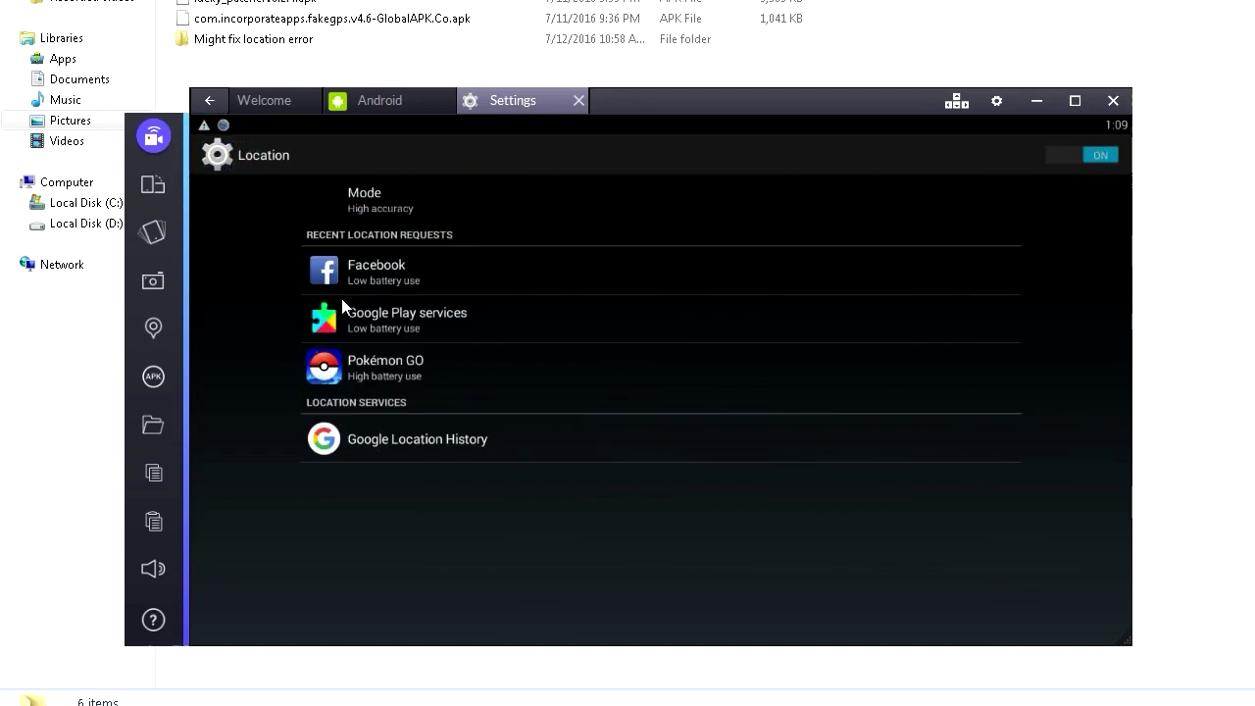
- Permanently delete the Google Location History, acknowledging the deletion, and return to the location settings
left_click(420, 439)
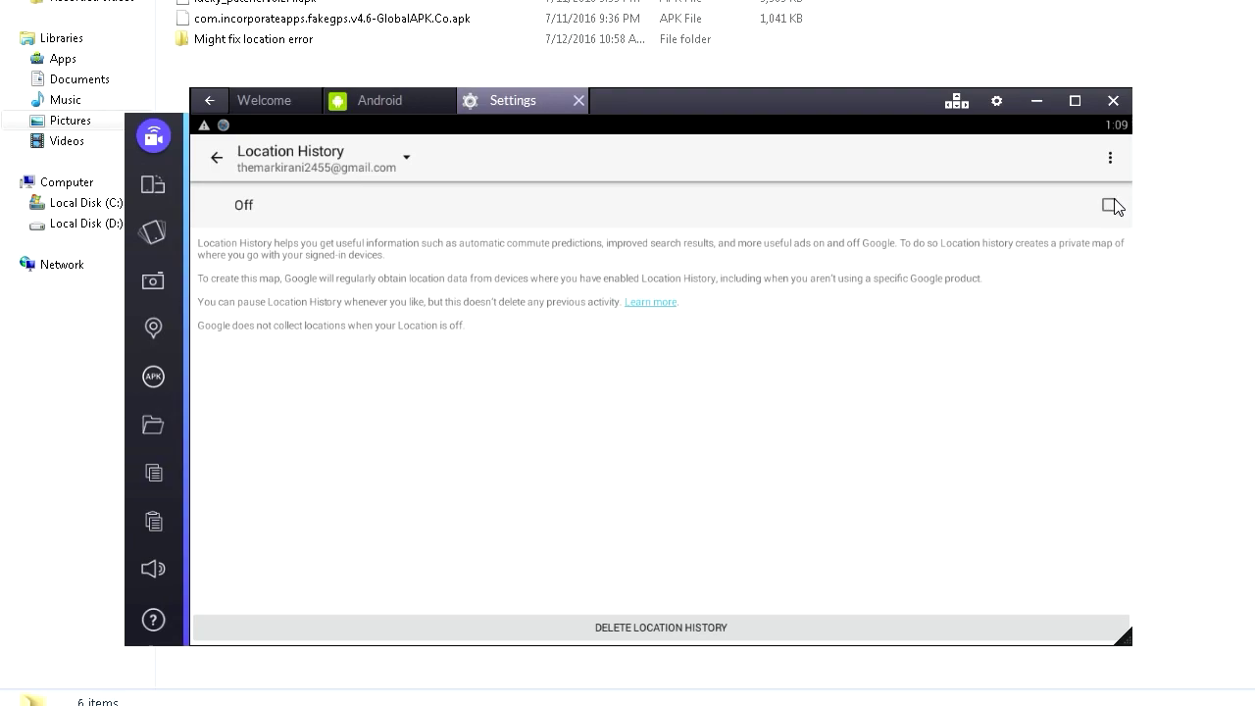
left_click(643, 628)
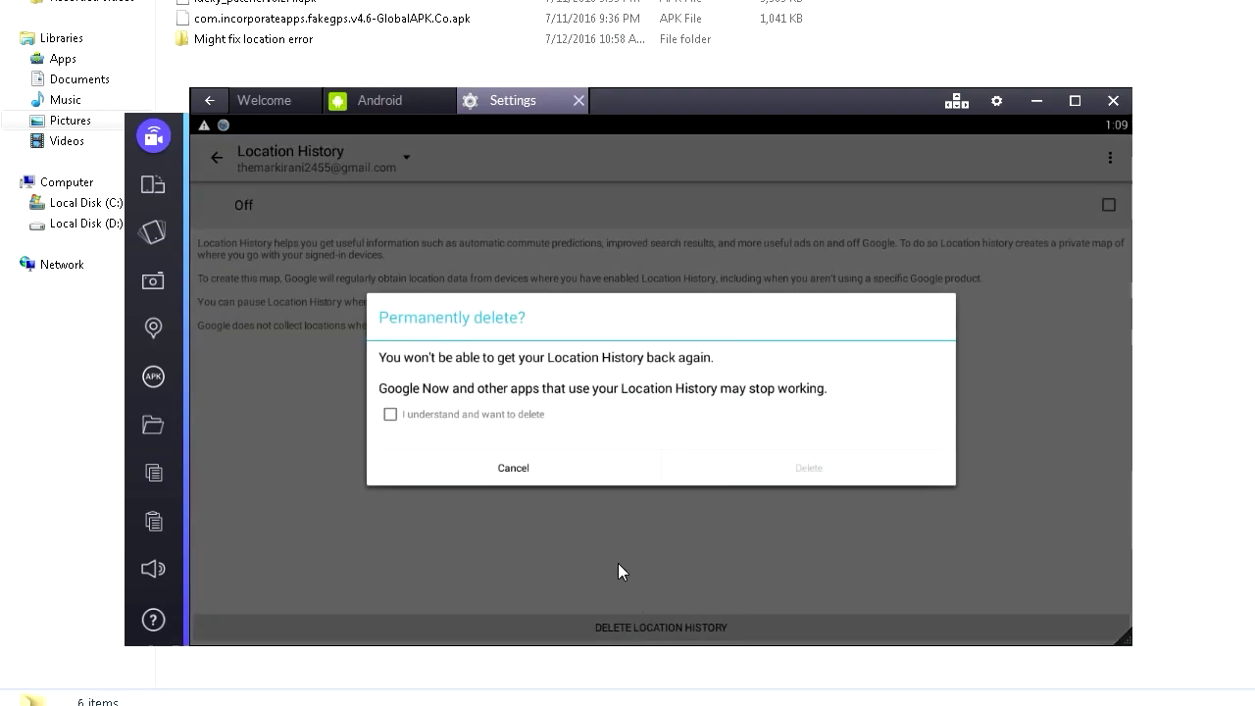
left_click(443, 422)
left_click(806, 469)
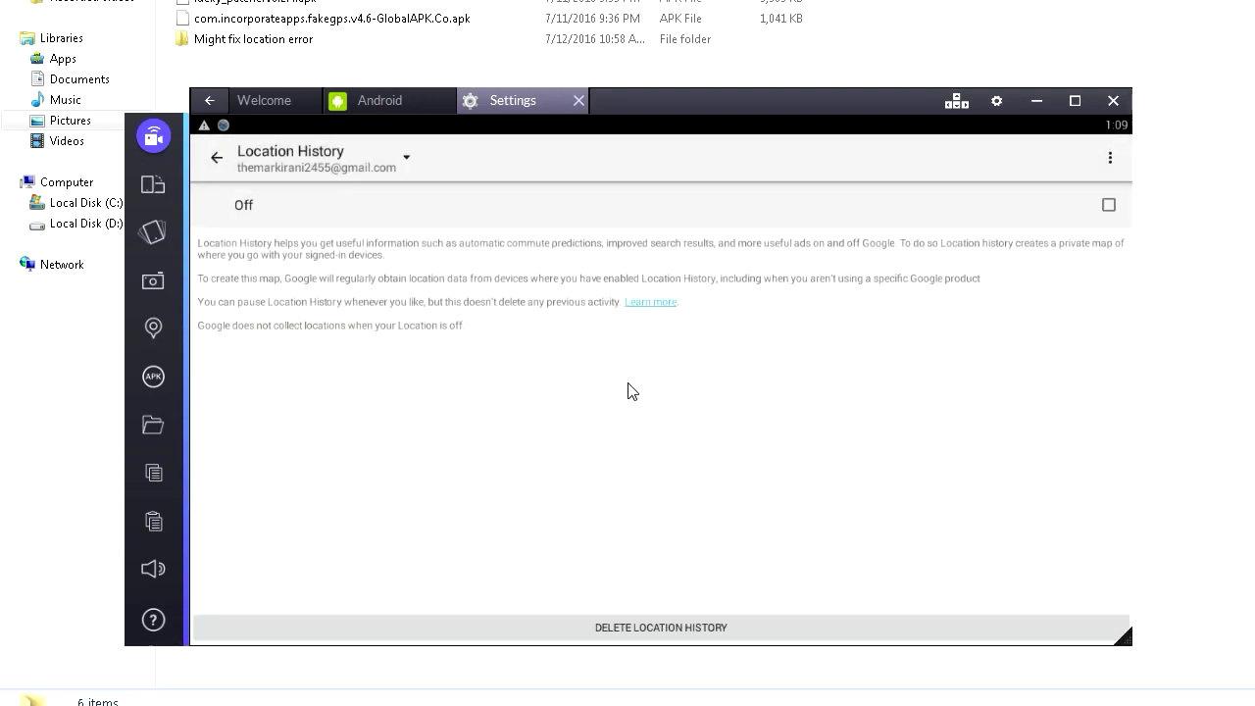
left_click(216, 159)
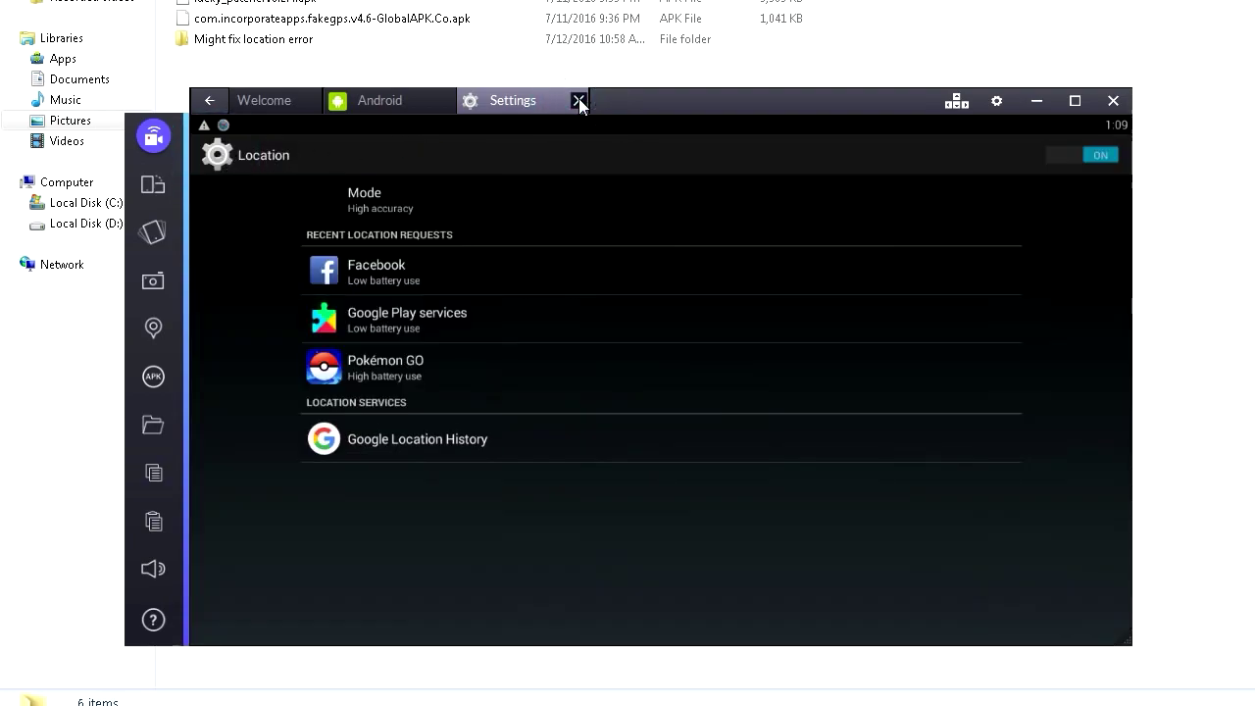
- Clear Pokémon GO's cache from its app info and close the Android settings
left_click(398, 363)
left_click(835, 545)
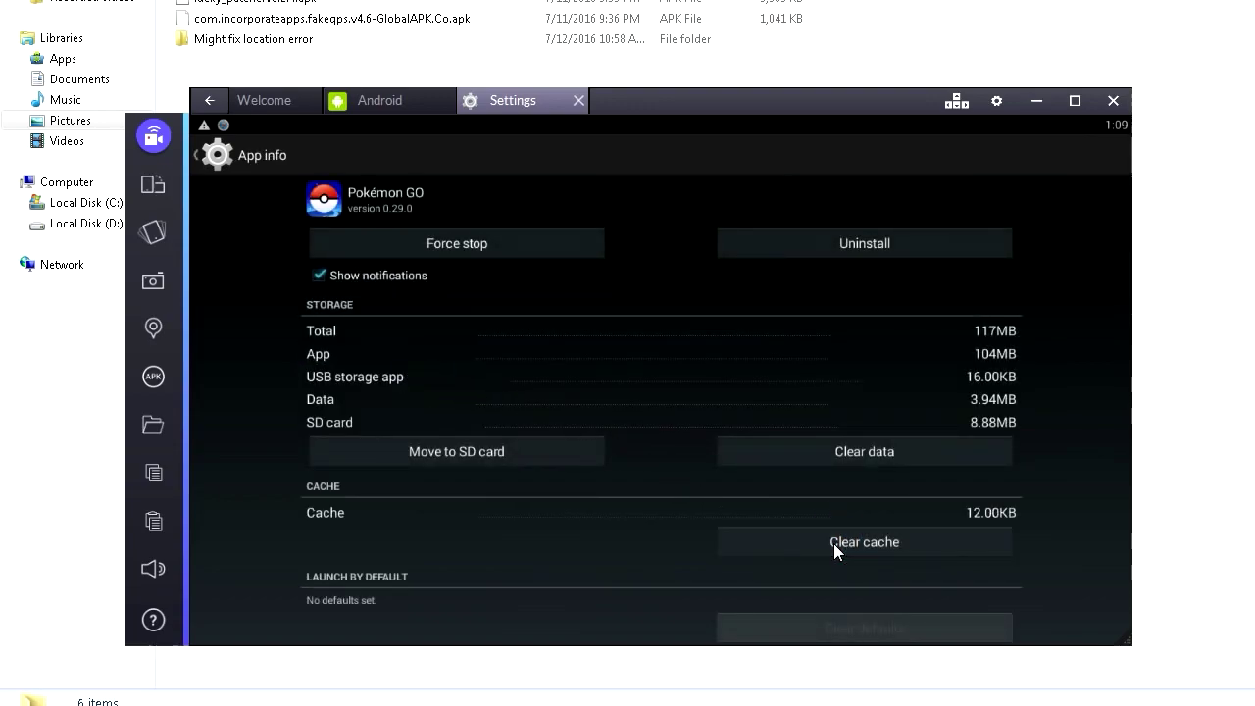
left_click(579, 100)
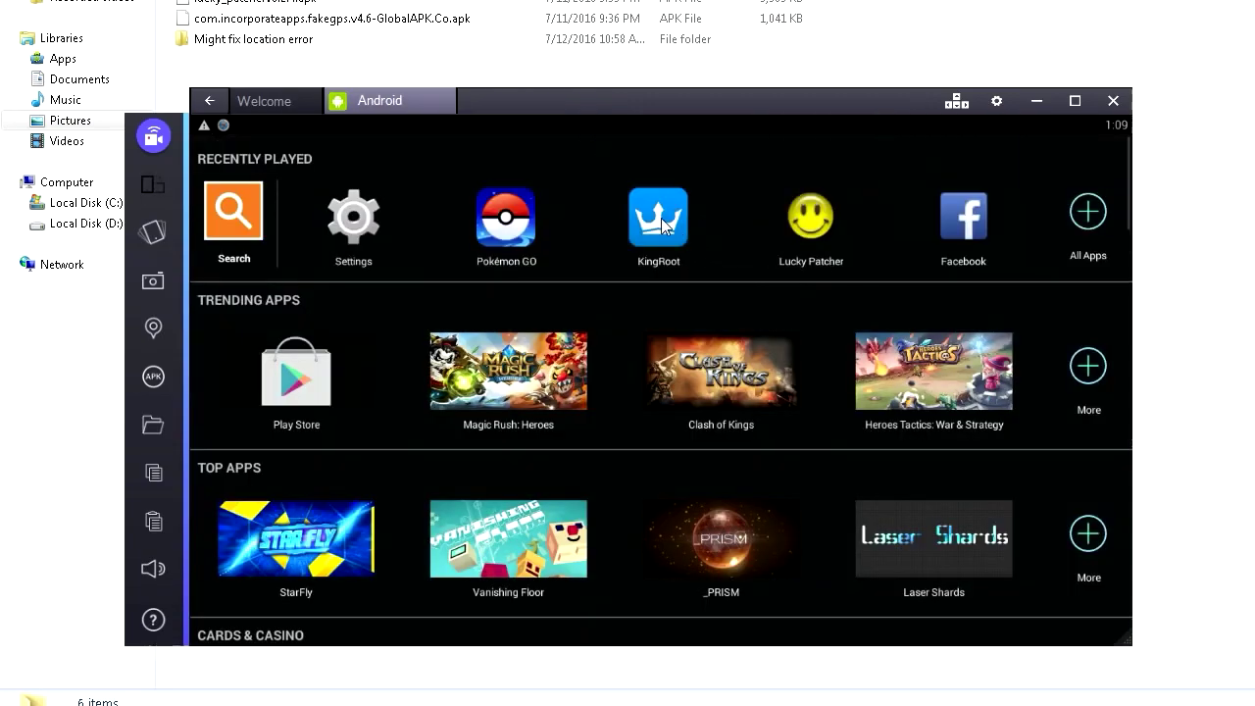
- Open Lucky Patcher, filter the app list to System Apps and launch FakeGPS
left_click(812, 218)
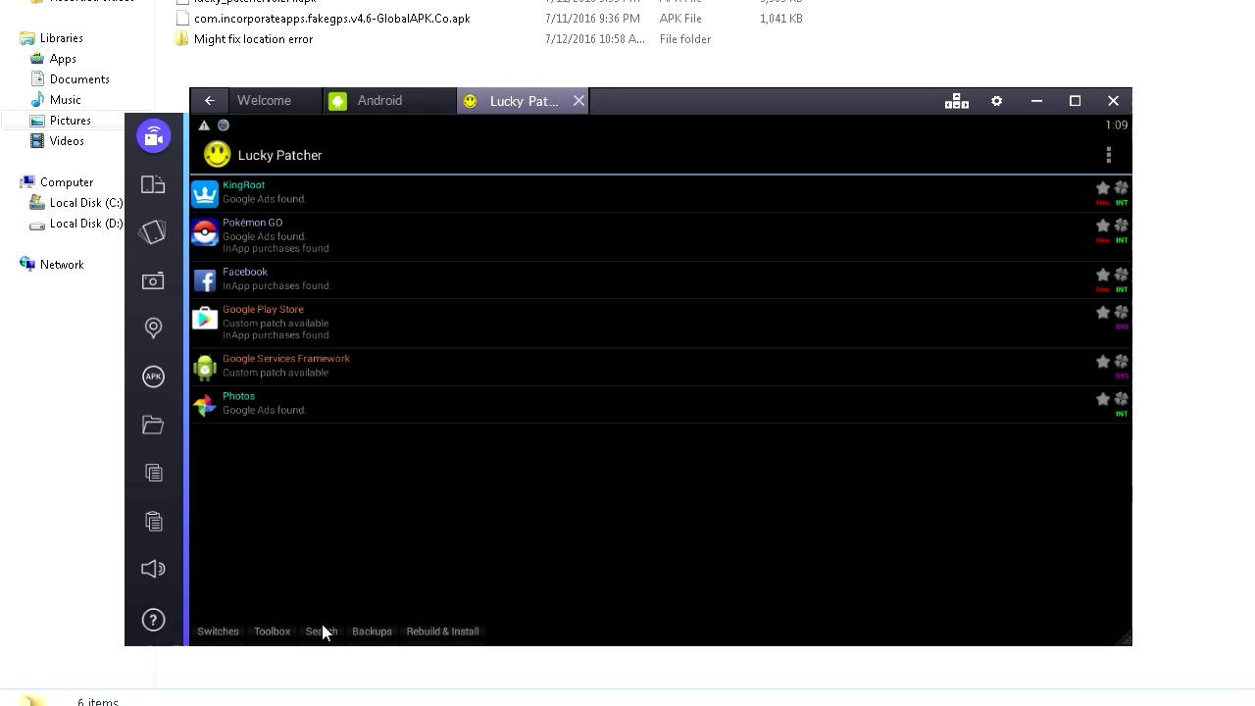
left_click(322, 630)
left_click(1110, 194)
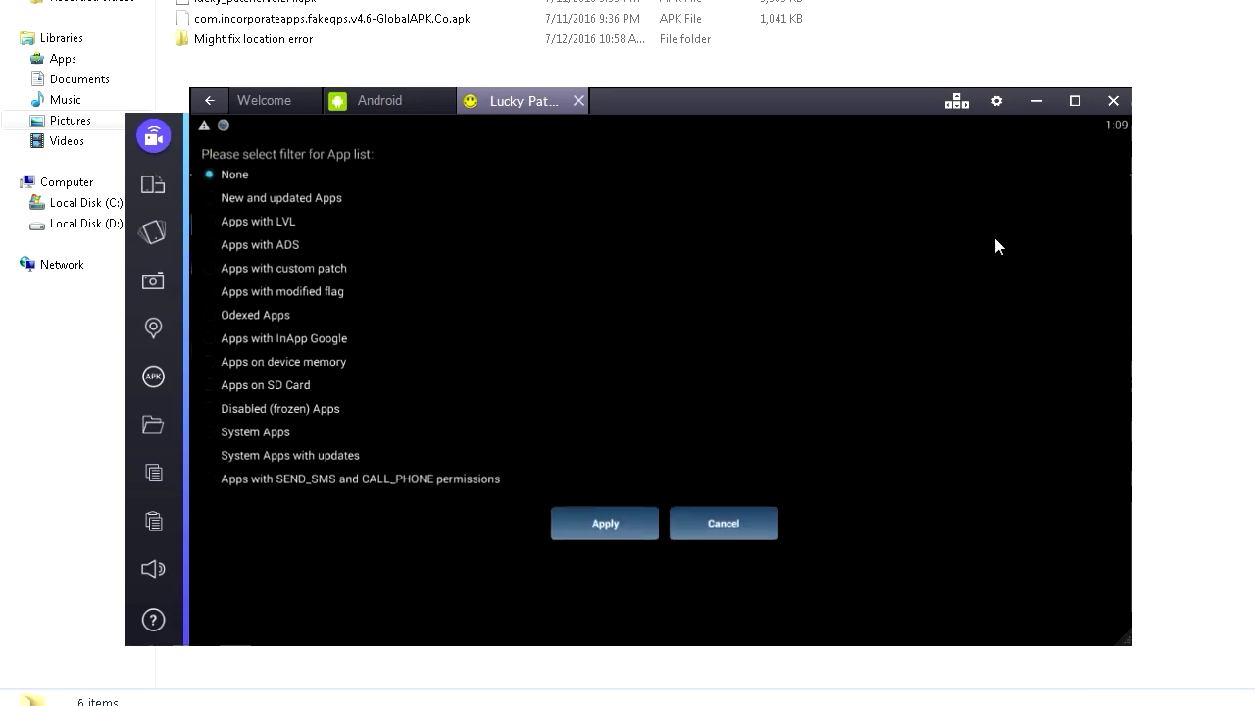
left_click(251, 436)
left_click(603, 523)
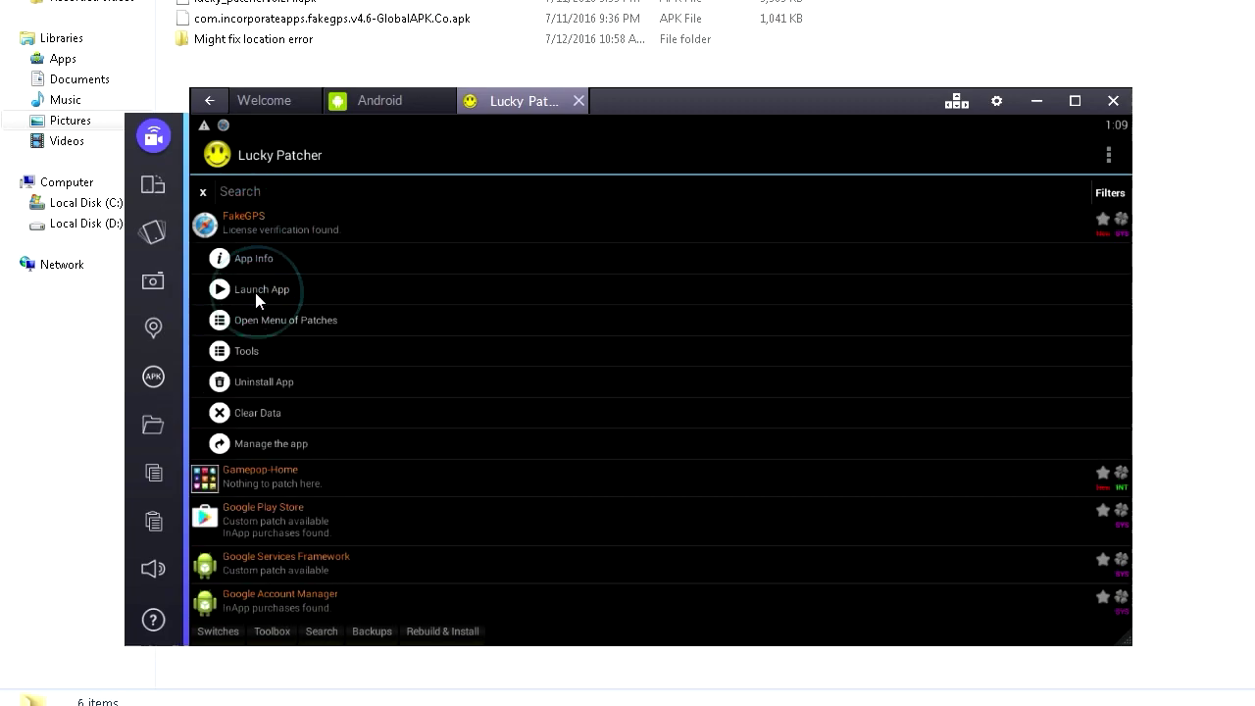
left_click(255, 292)
left_click(670, 470)
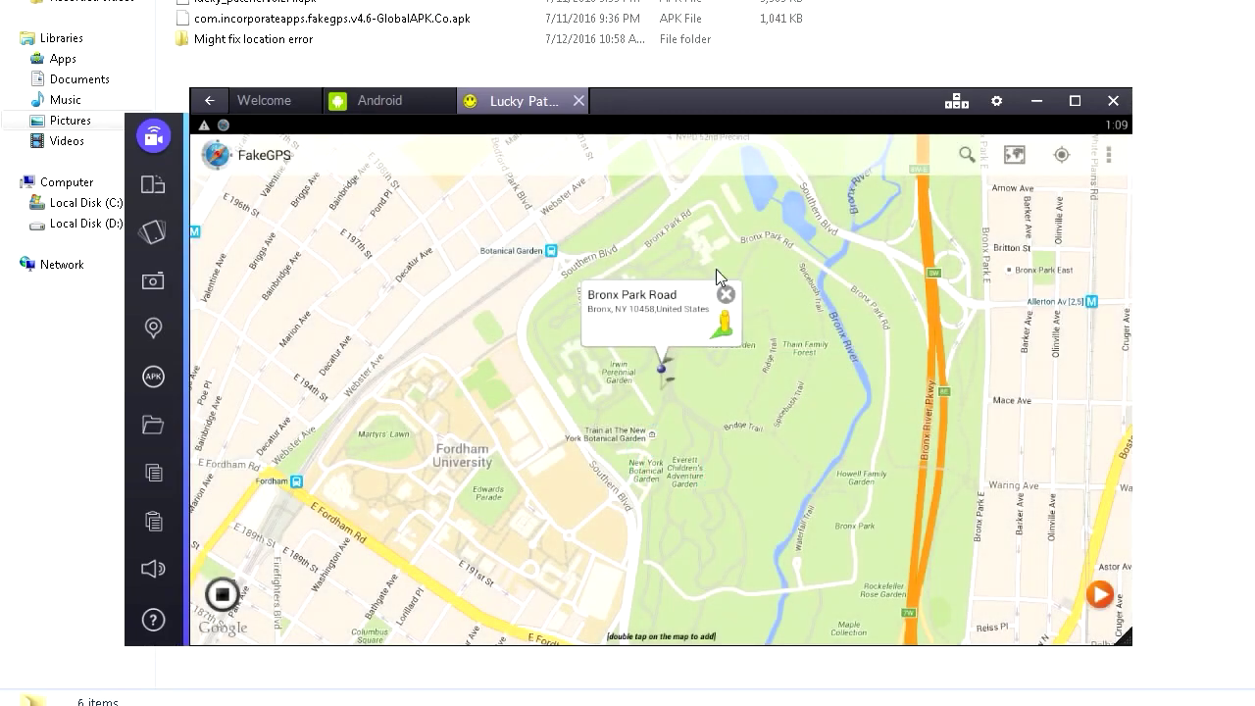
- Remove the Bronx Park Road marker, place a new one at the same spot and start the fake location
left_click(726, 296)
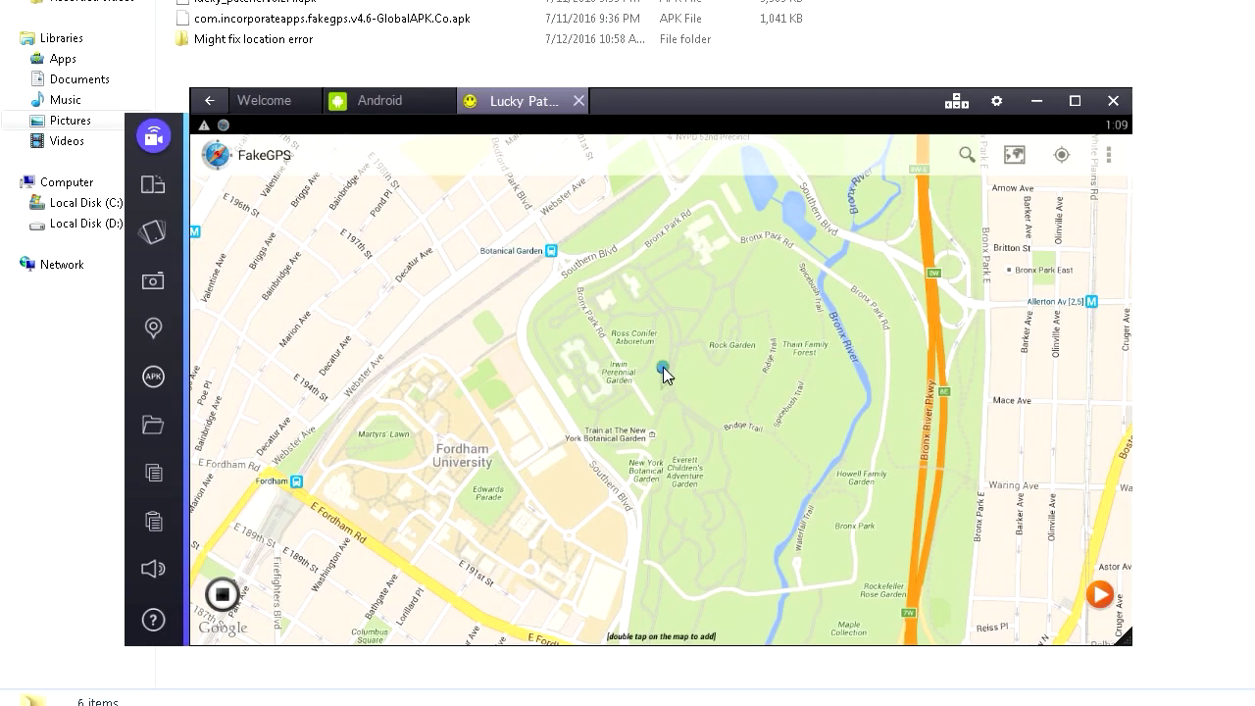
double_click(664, 370)
left_click(1100, 596)
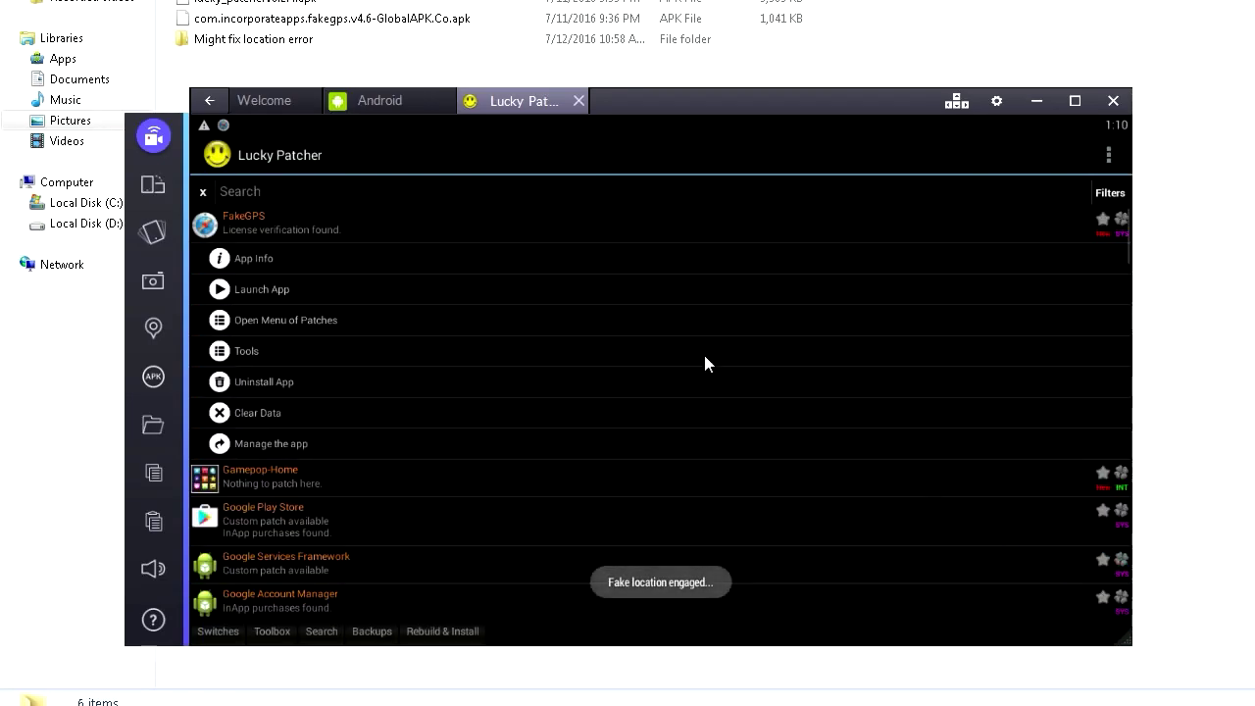
- Relaunch Pokémon GO from the Android home screen and look around the trainer for PokéStops and Pokémon
left_click(412, 102)
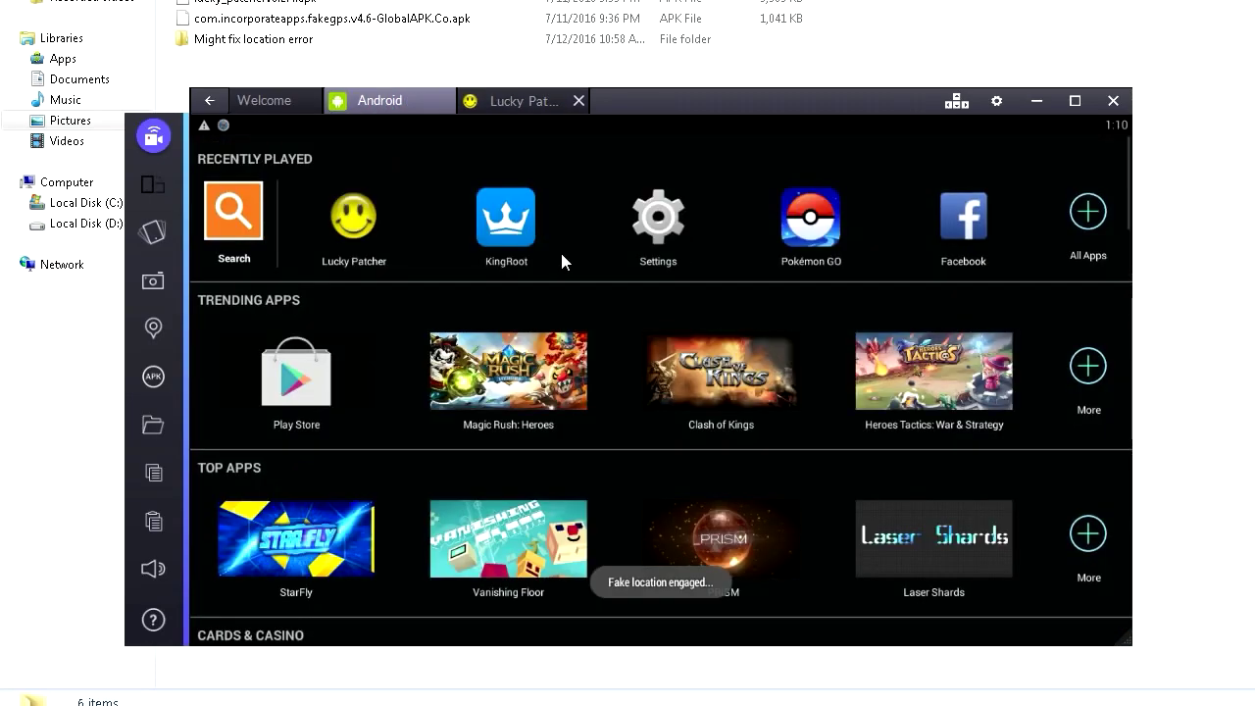
left_click(804, 236)
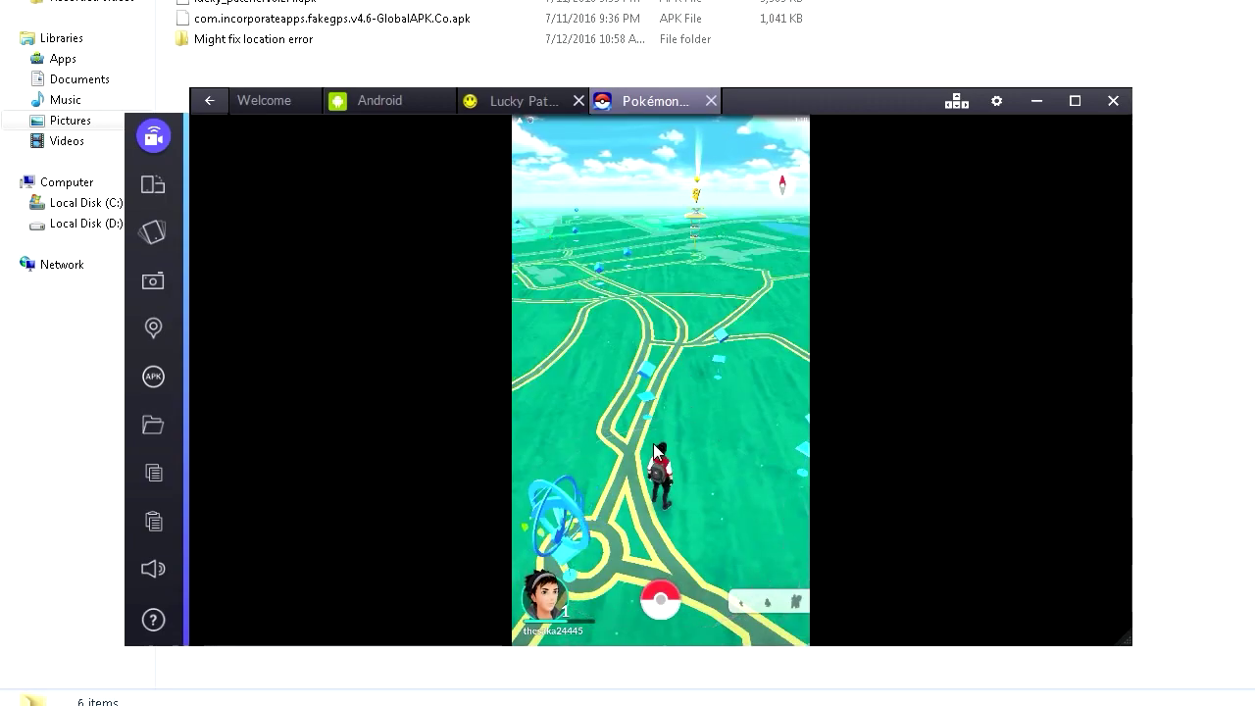
left_click_drag(700, 434, 644, 385)
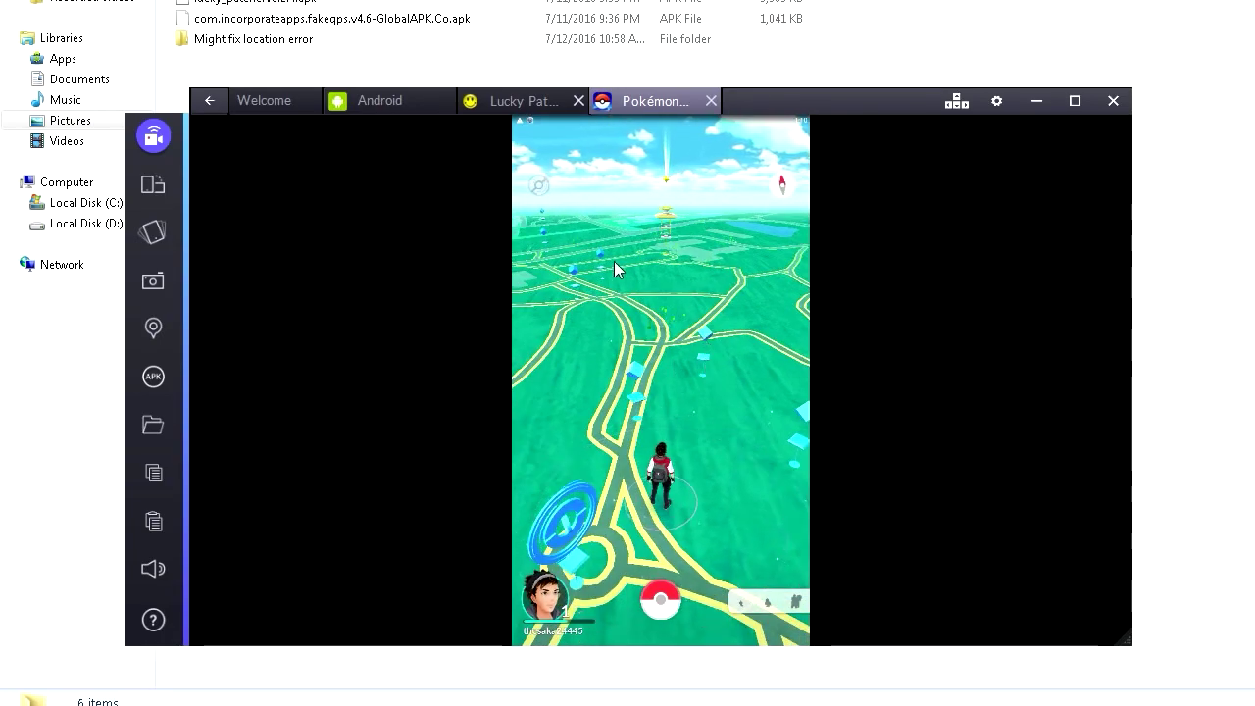
left_click_drag(673, 341, 629, 481)
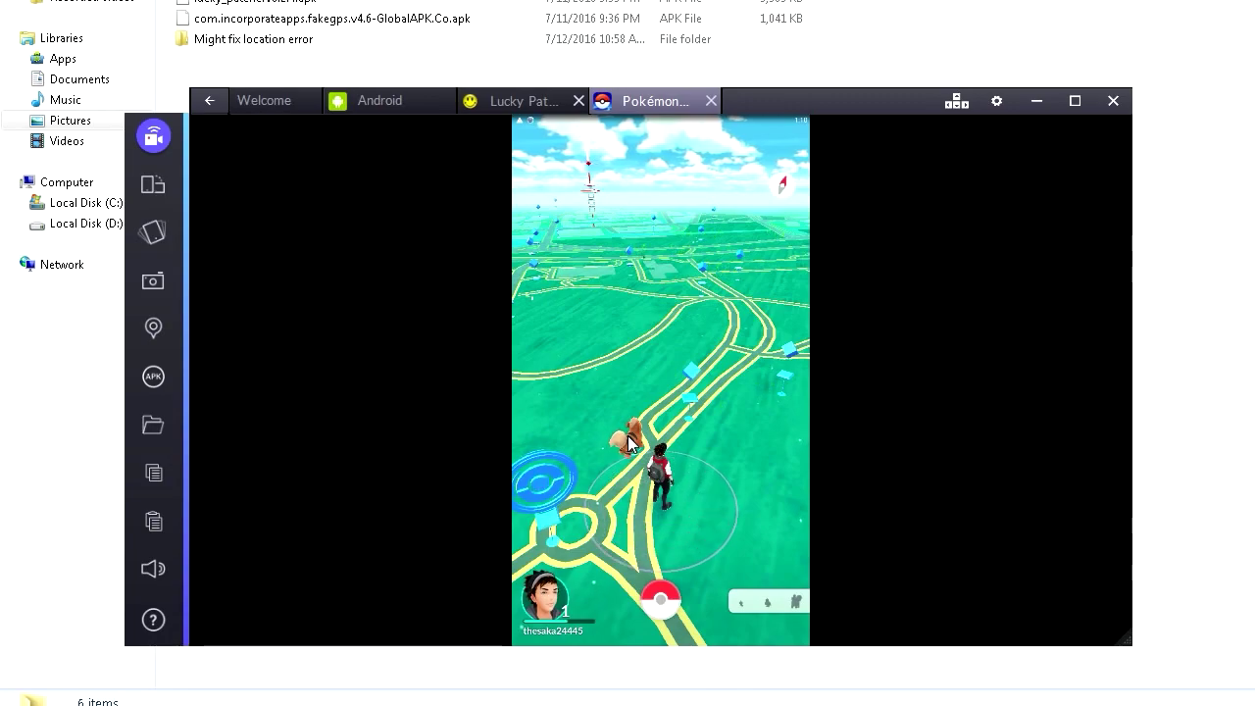
- Start the encounter with the Growlithe beside the trainer and try toggling the AR mode
left_click(630, 446)
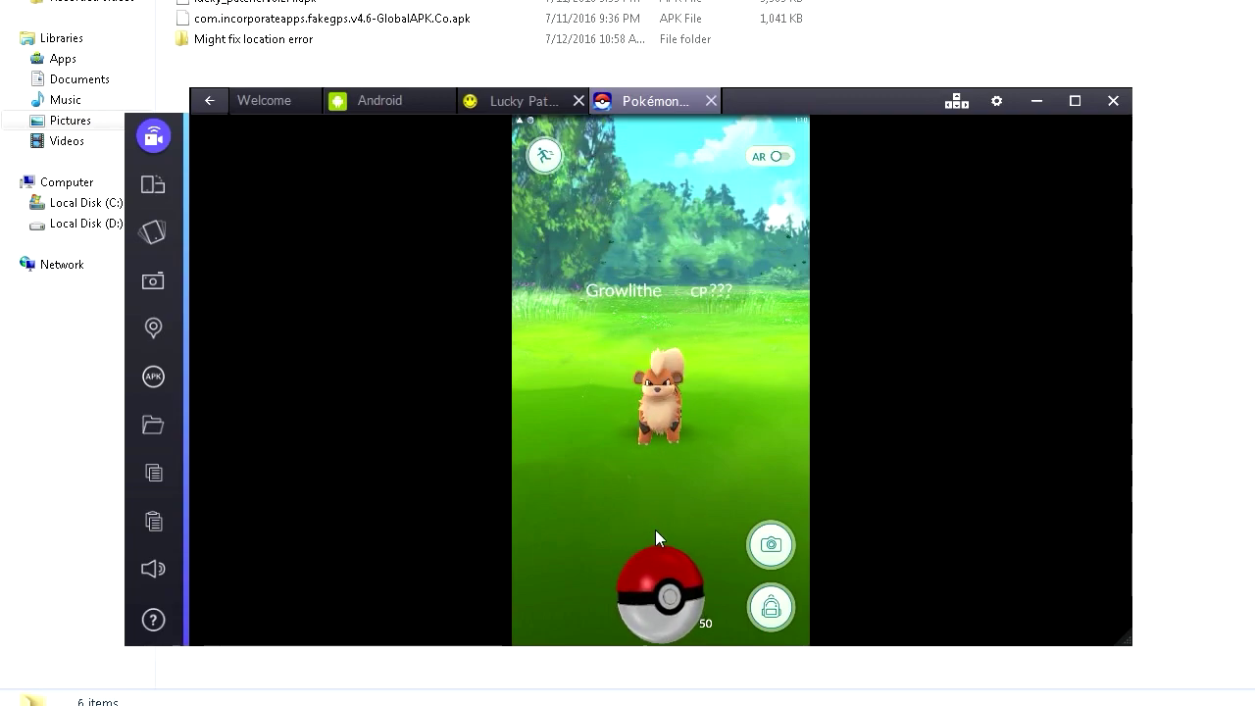
left_click(775, 156)
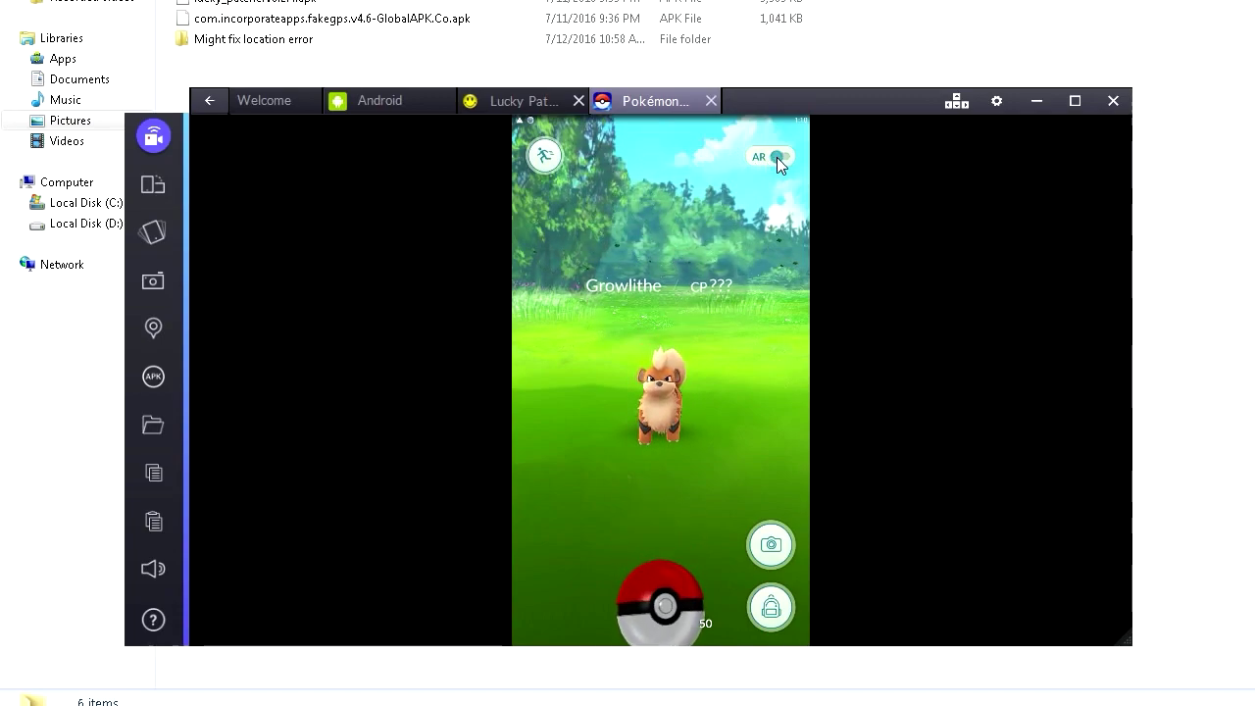
left_click(775, 156)
left_click(782, 157)
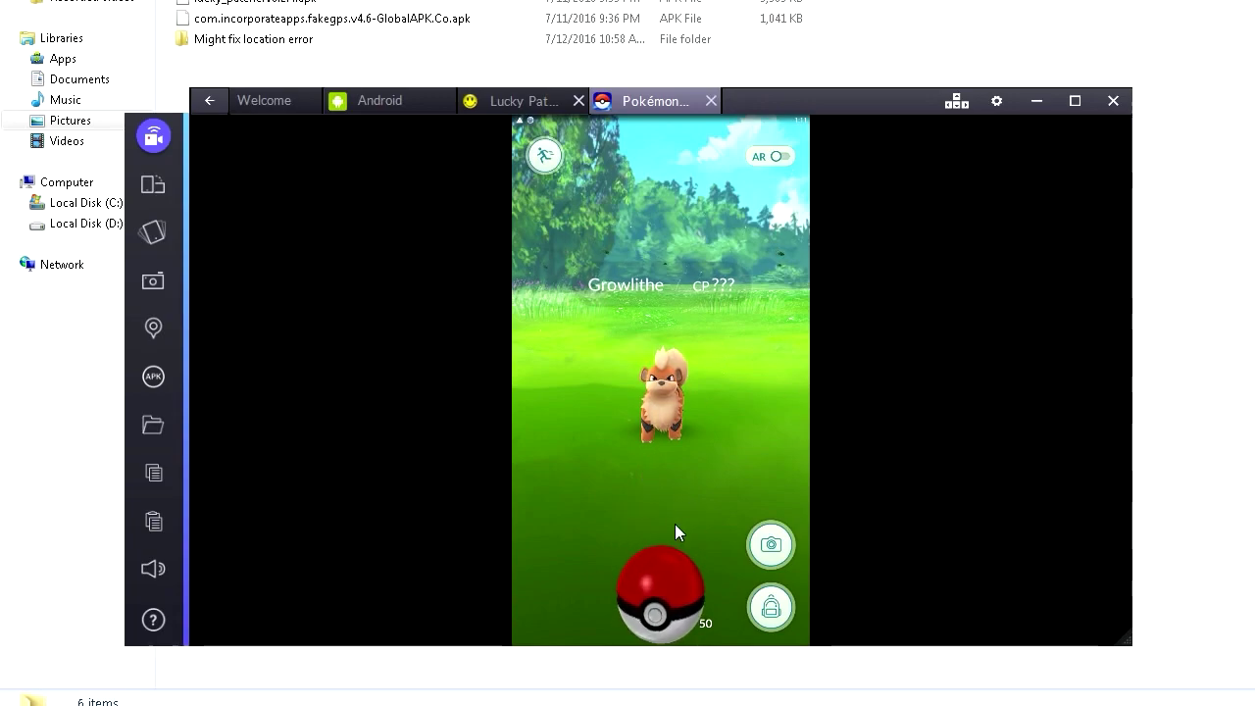
- Throw Poké Balls at Growlithe to catch it
left_click_drag(657, 589, 639, 380)
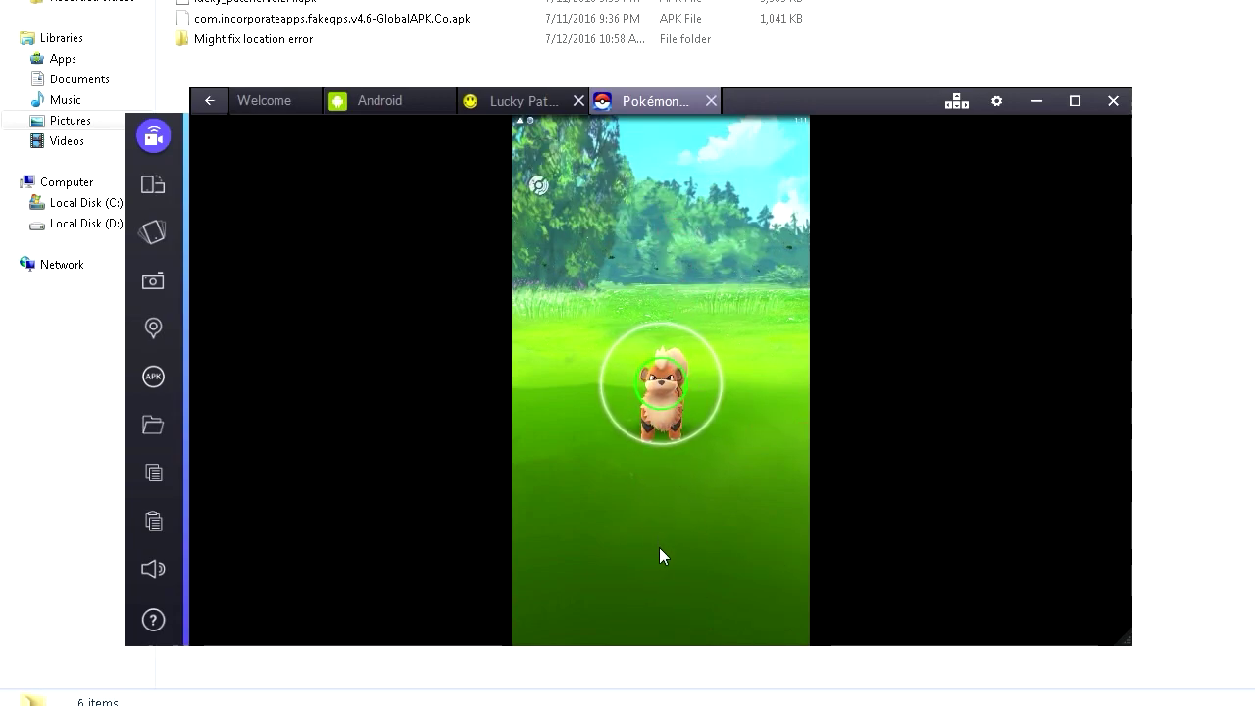
left_click_drag(654, 588, 663, 465)
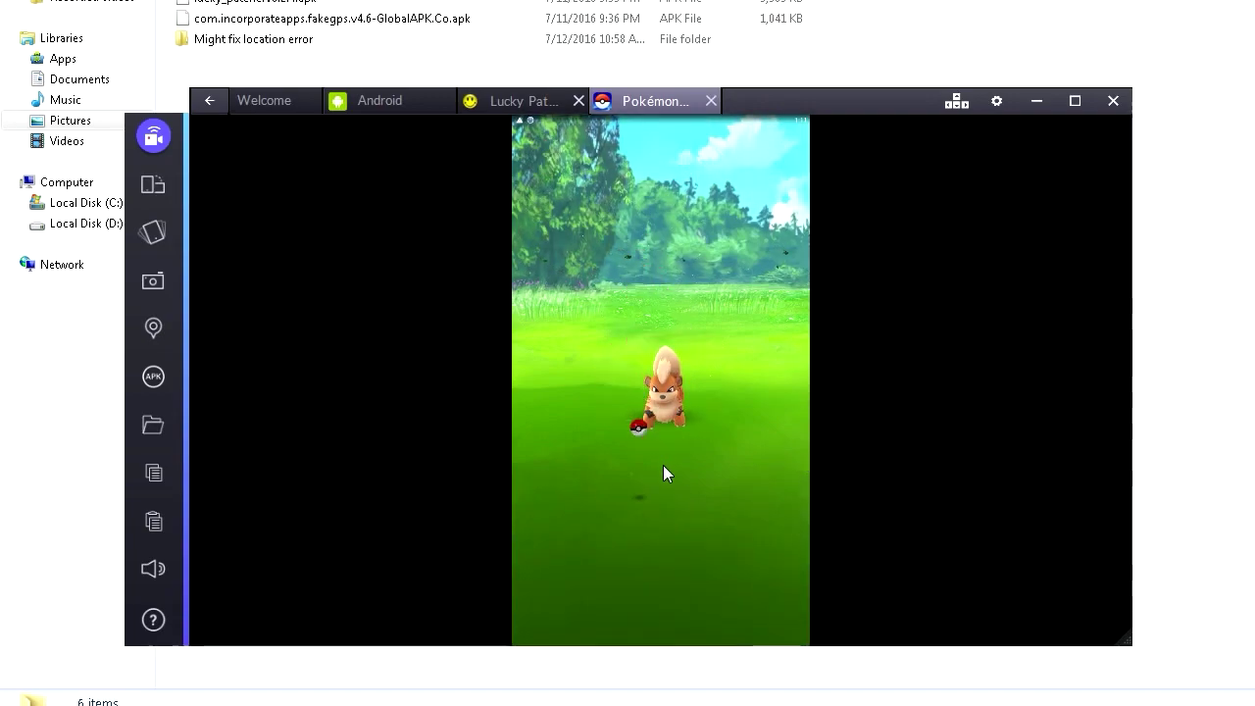
left_click_drag(653, 597, 663, 288)
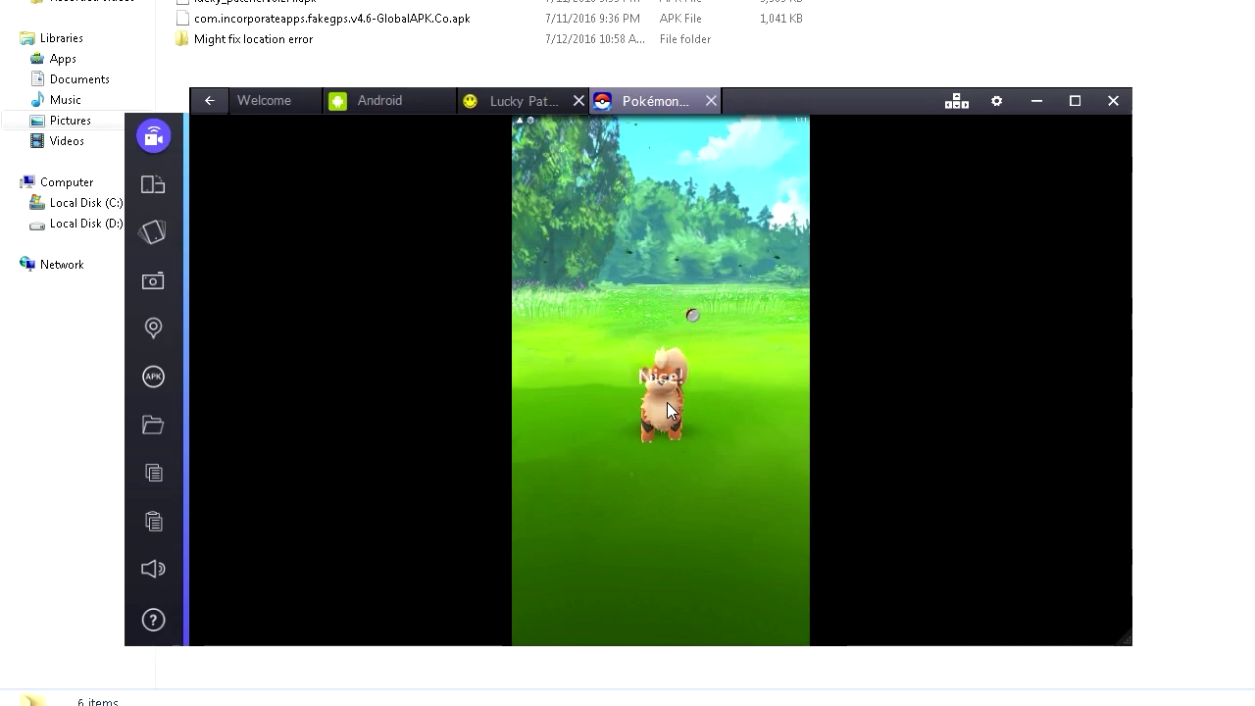